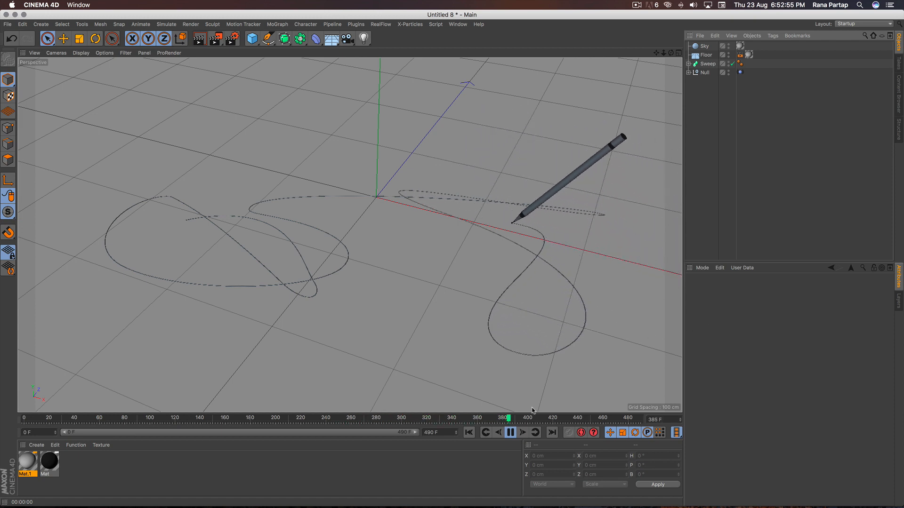
left_click(510, 433)
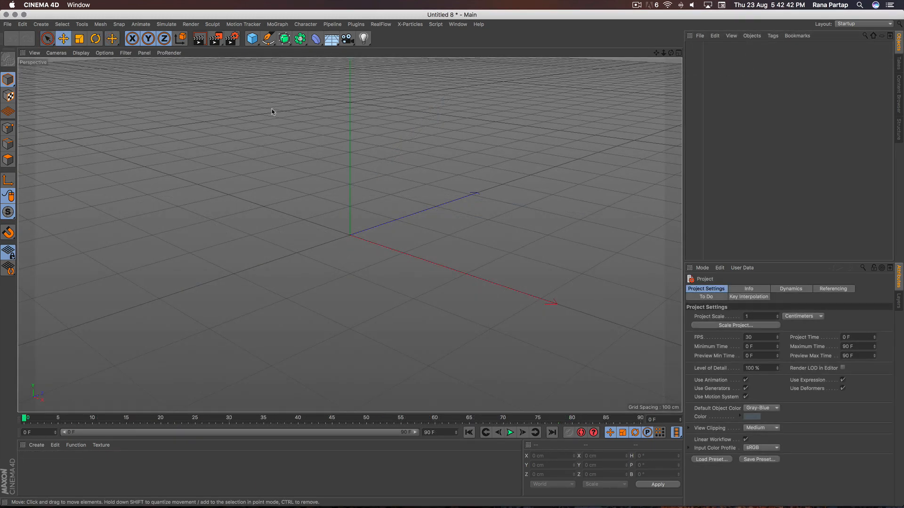
Add a cylinder with a radius of 3 cm, a height of 130 cm and the orientation -X.
left_click(252, 39)
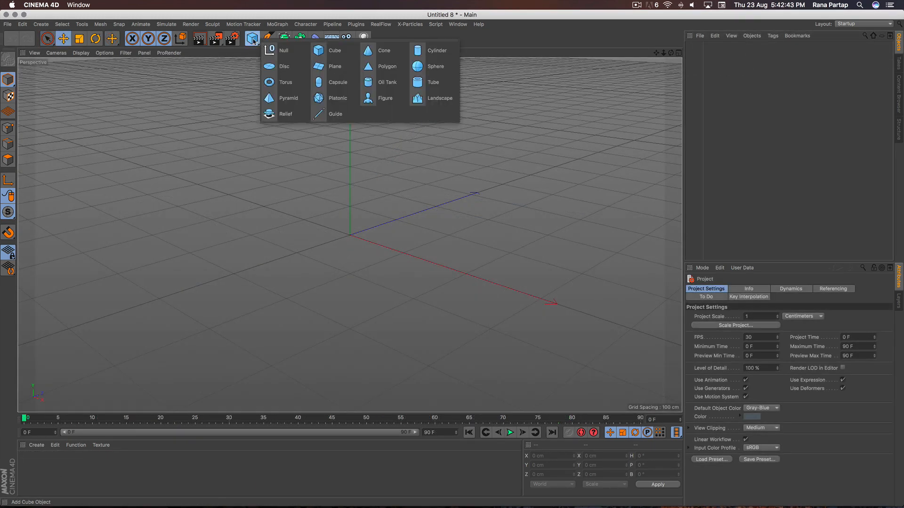
left_click(437, 50)
scroll(358, 184, "up", 3)
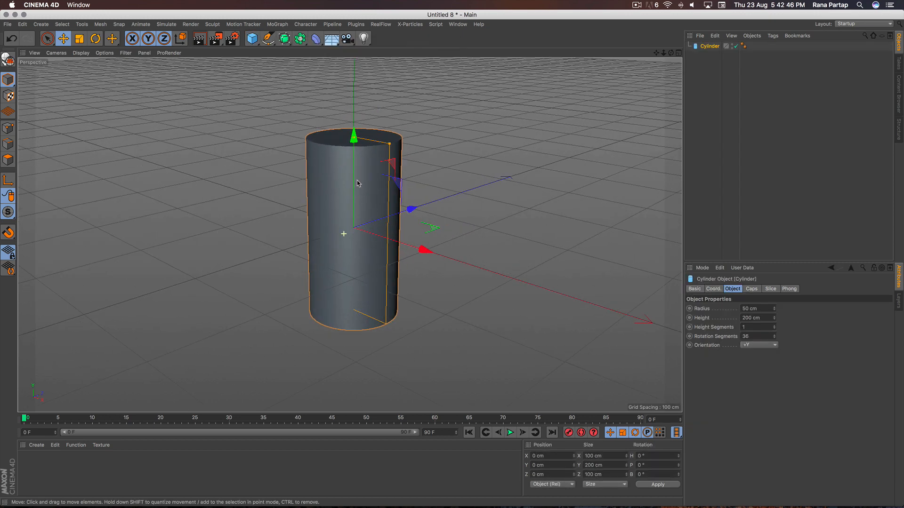
left_click(753, 308)
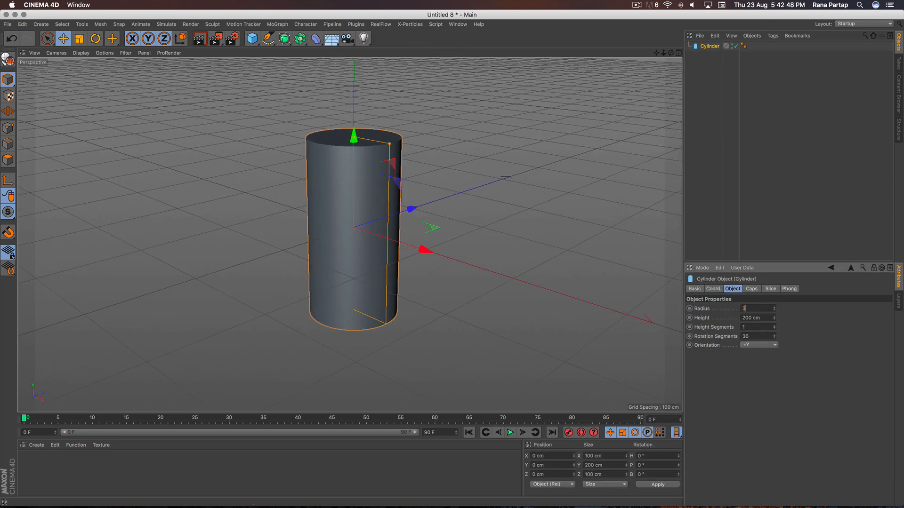
type("3")
key("Return")
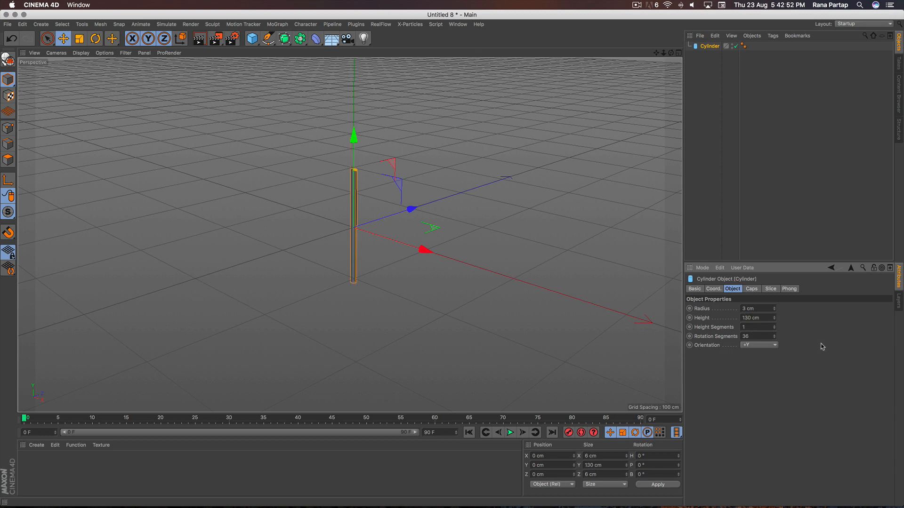
left_click(746, 363)
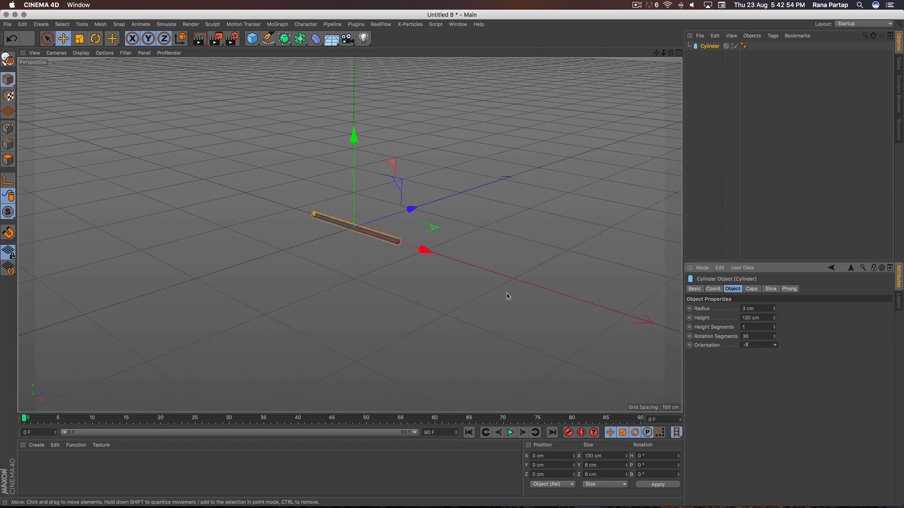
Add a cone and, in the Front view, scale it down uniformly to about 17.8 cm.
scroll(424, 248, "up", 5)
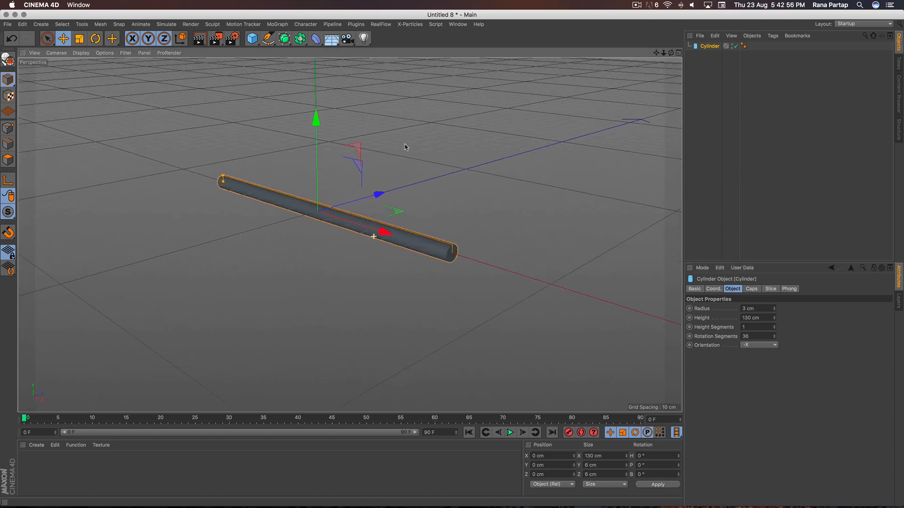
scroll(311, 201, "up", 2)
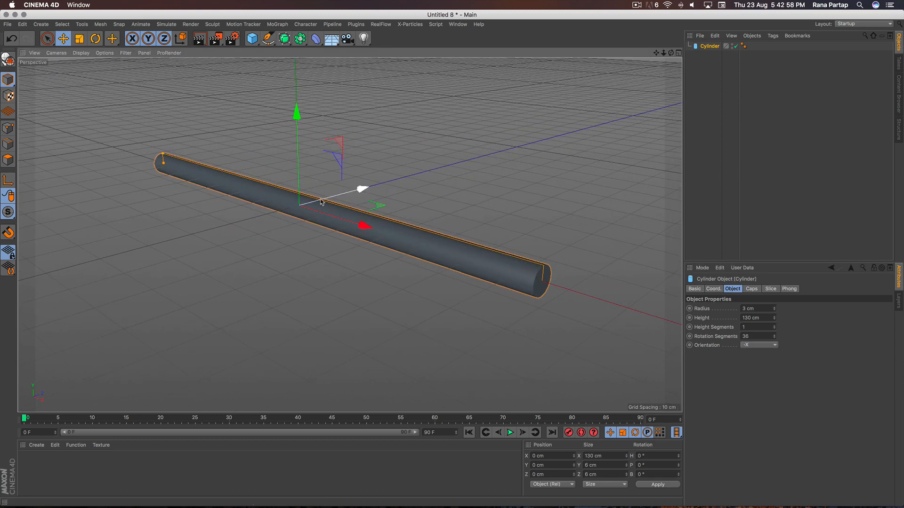
left_click(678, 54)
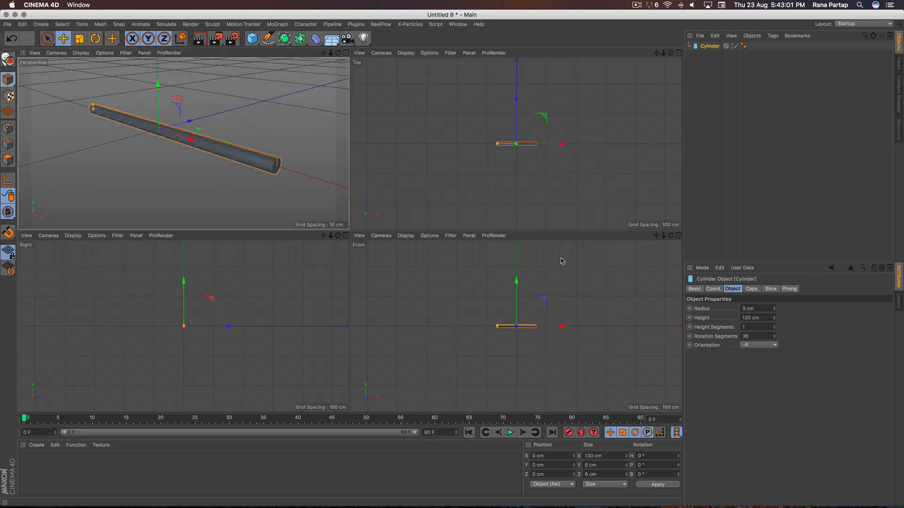
middle_click(364, 274)
right_click_drag(348, 232, 369, 159, "alt")
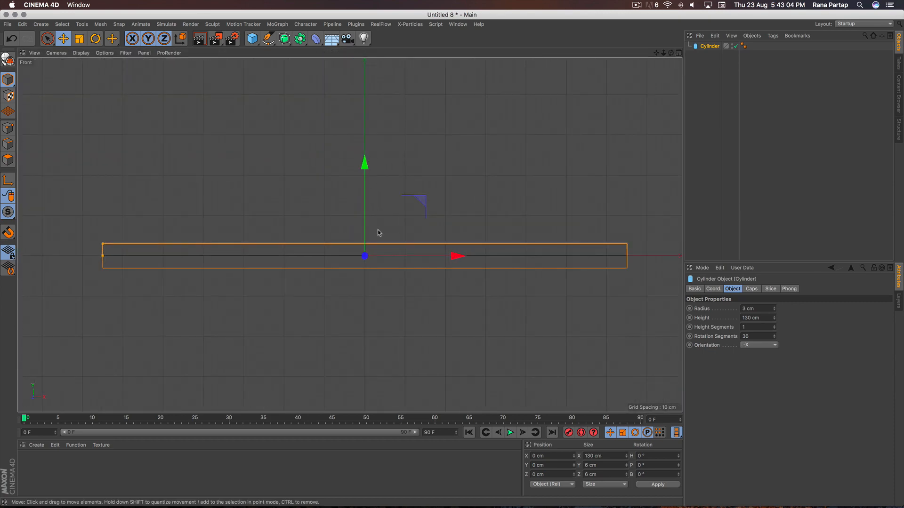
scroll(367, 240, "down", 3)
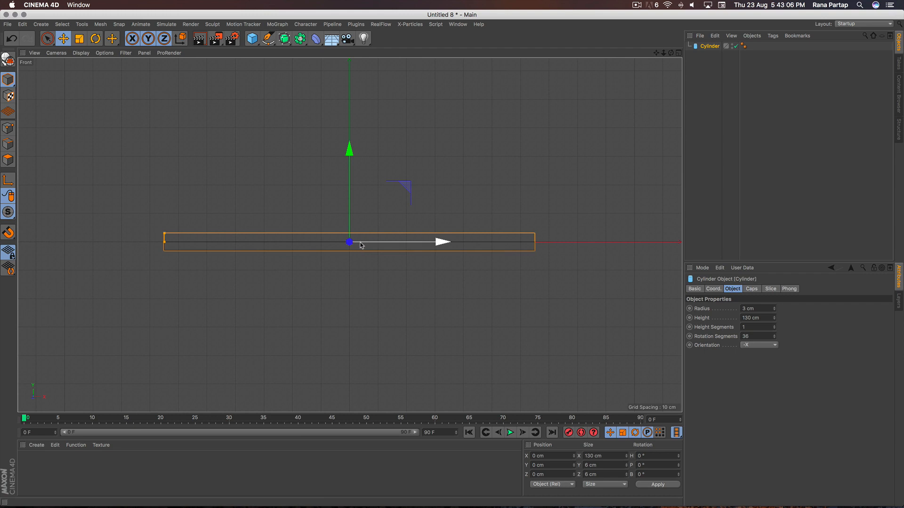
left_click(252, 39)
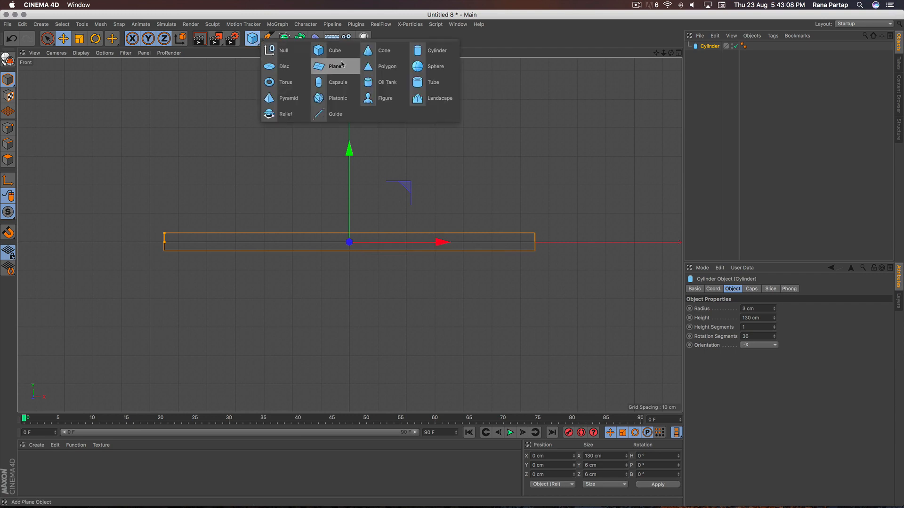
left_click(389, 56)
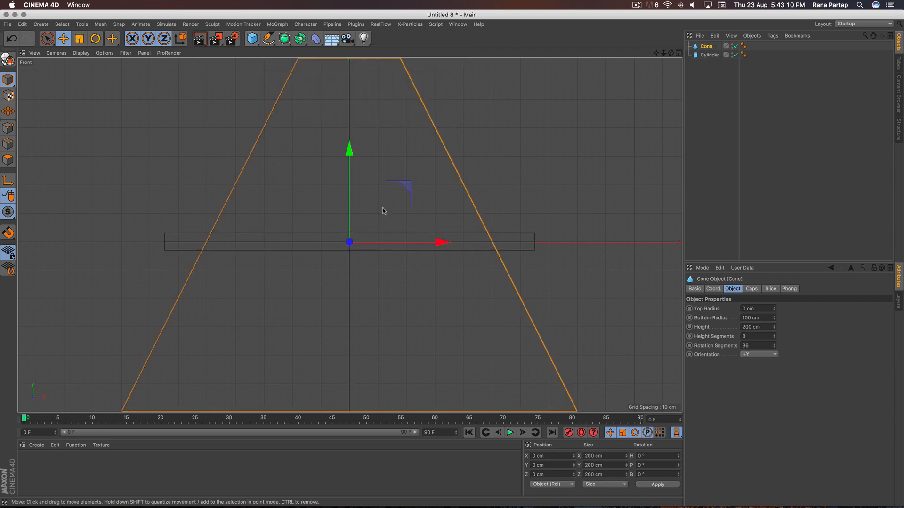
scroll(382, 212, "down", 6)
left_click(79, 38)
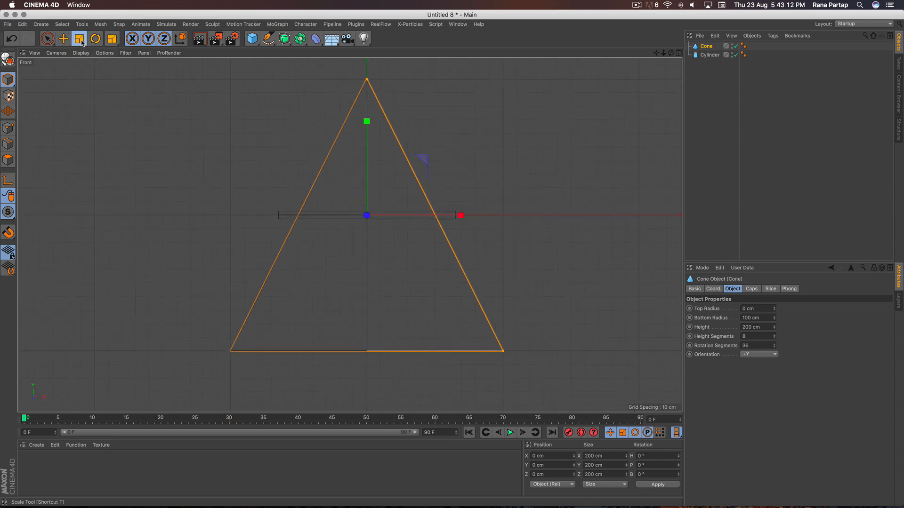
left_click_drag(484, 145, 294, 346)
scroll(391, 172, "up", 8)
right_click_drag(397, 149, 391, 166, "alt")
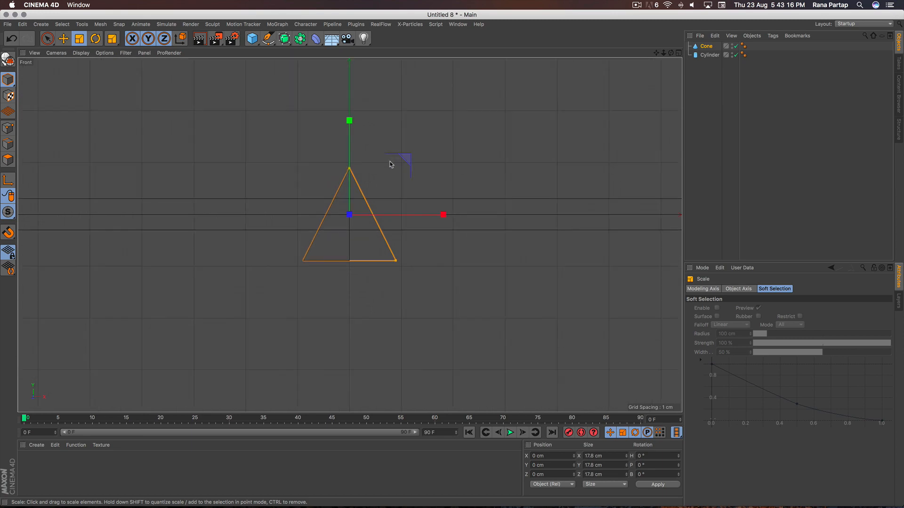
Rotate the cone to a bank of 90° so it points along the cylinder, and move it to about X 48 cm.
middle_click_drag(455, 181, 359, 205, "alt")
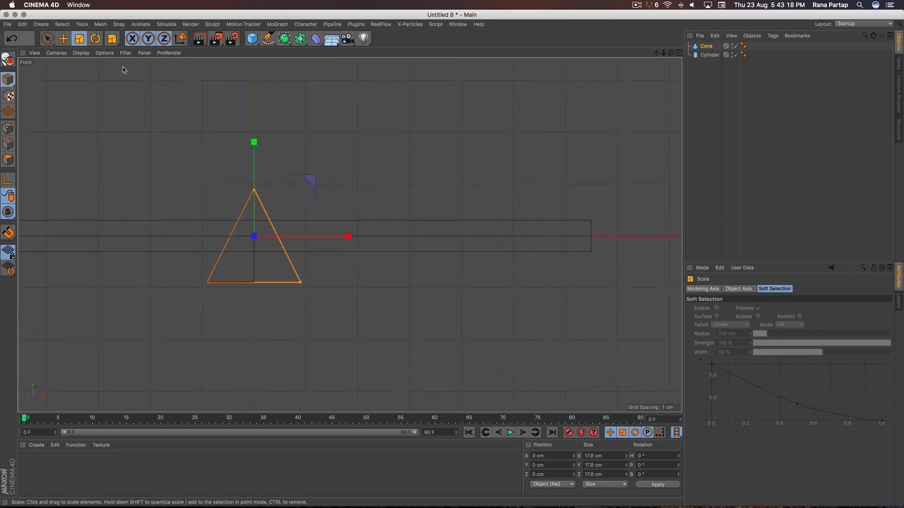
left_click(95, 38)
left_click_drag(283, 188, 303, 259)
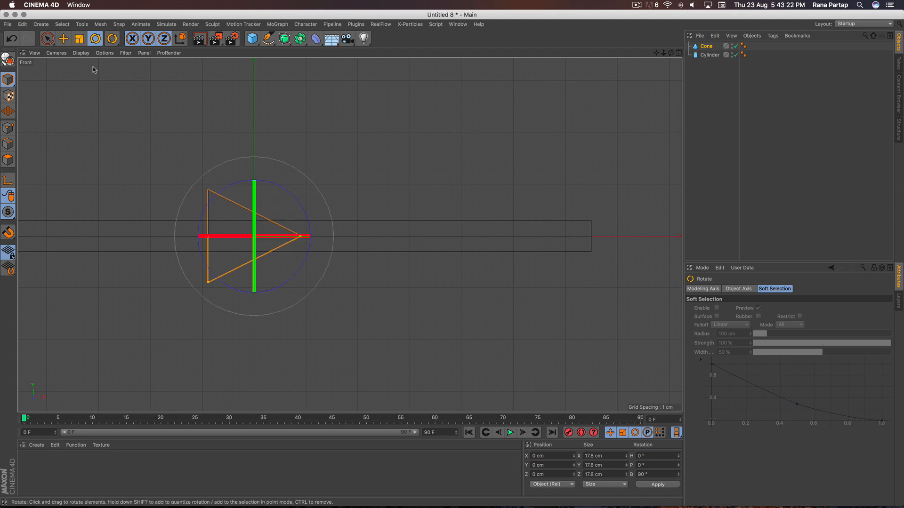
left_click(47, 38)
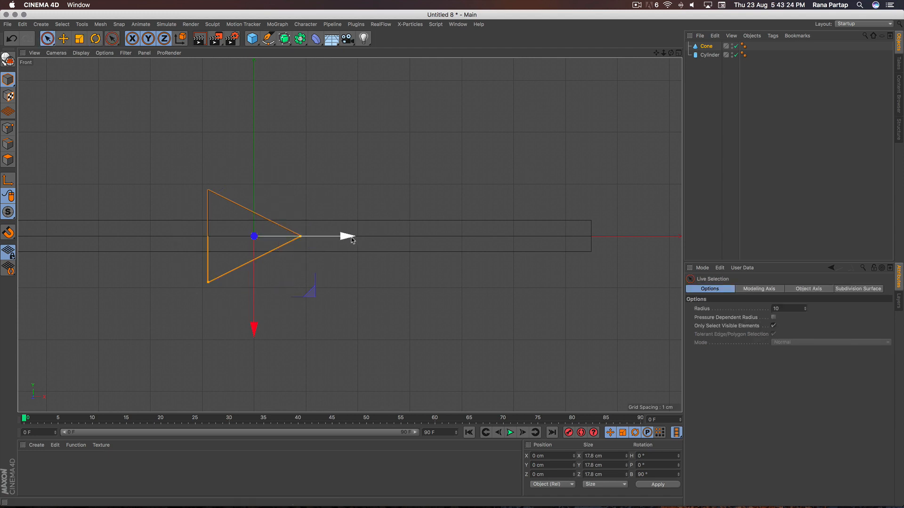
left_click_drag(351, 239, 599, 258)
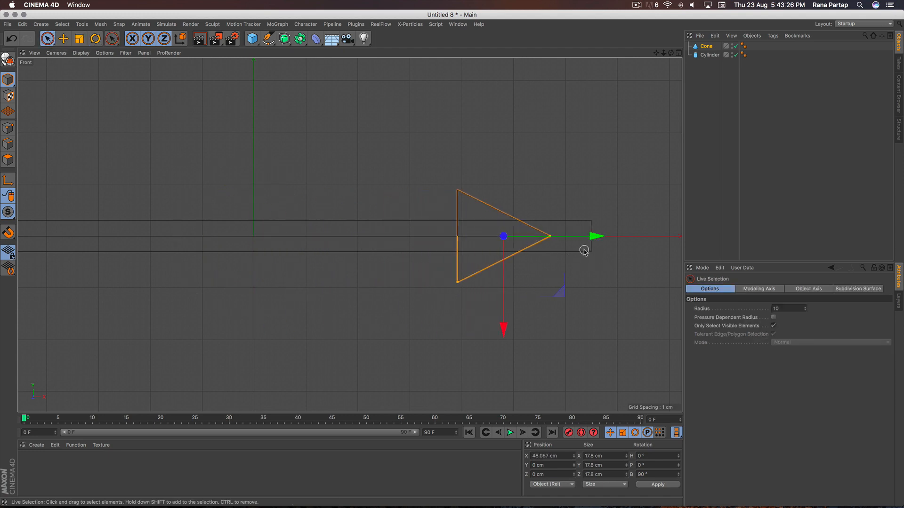
Set the cone's bottom radius to 5.9 cm and its height to 33.8 cm so its tip meets the cylinder's end.
left_click(707, 46)
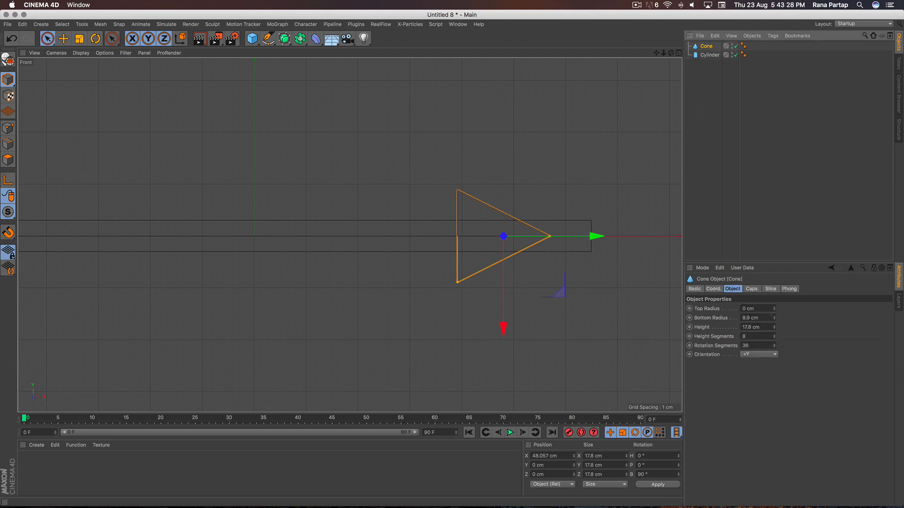
left_click_drag(776, 329, 775, 325)
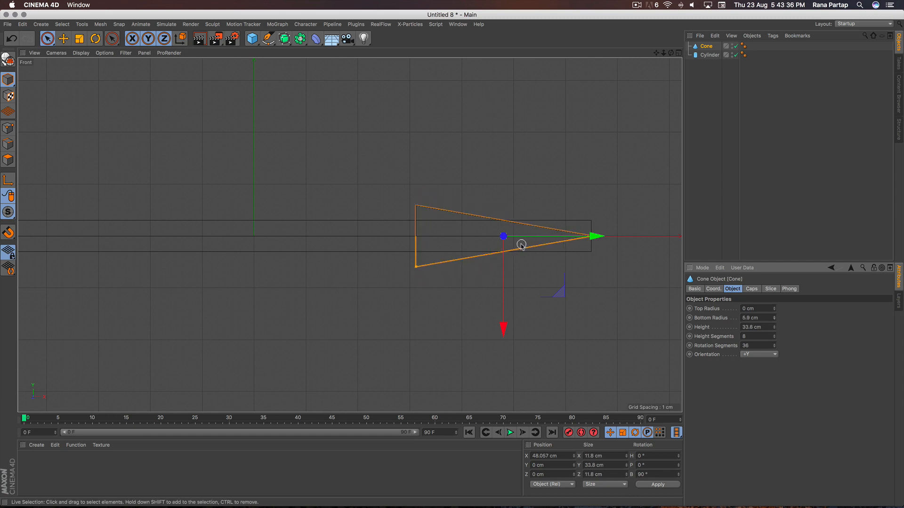
scroll(521, 245, "up", 5)
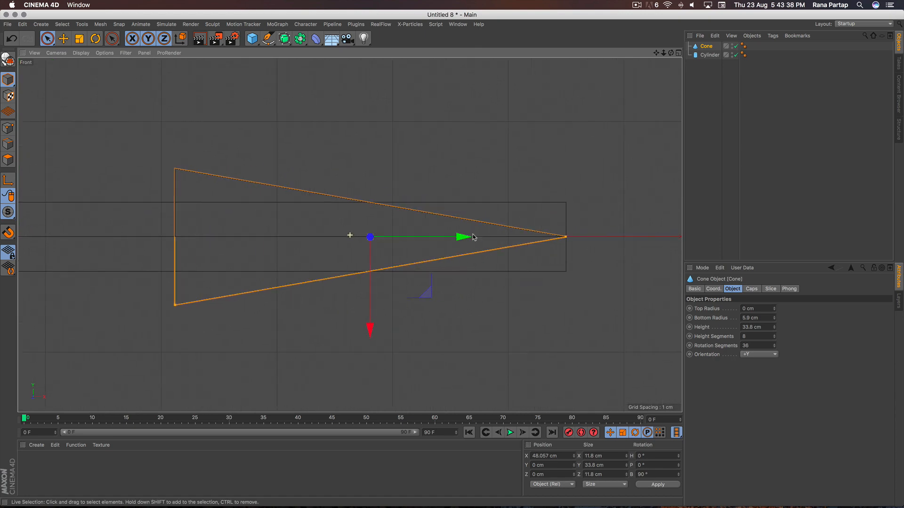
left_click_drag(463, 238, 465, 244)
scroll(423, 254, "down", 8)
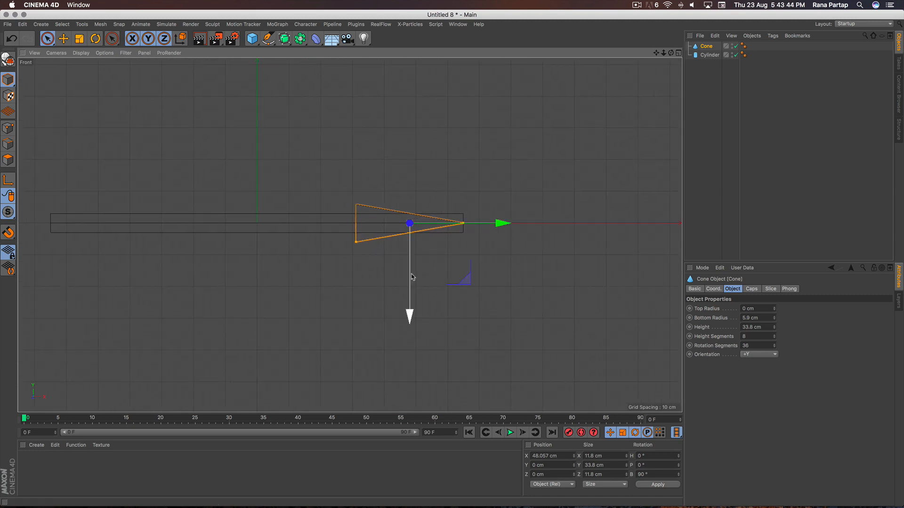
Add a cube and scale it down uniformly to about 25.4 cm.
left_click(252, 39)
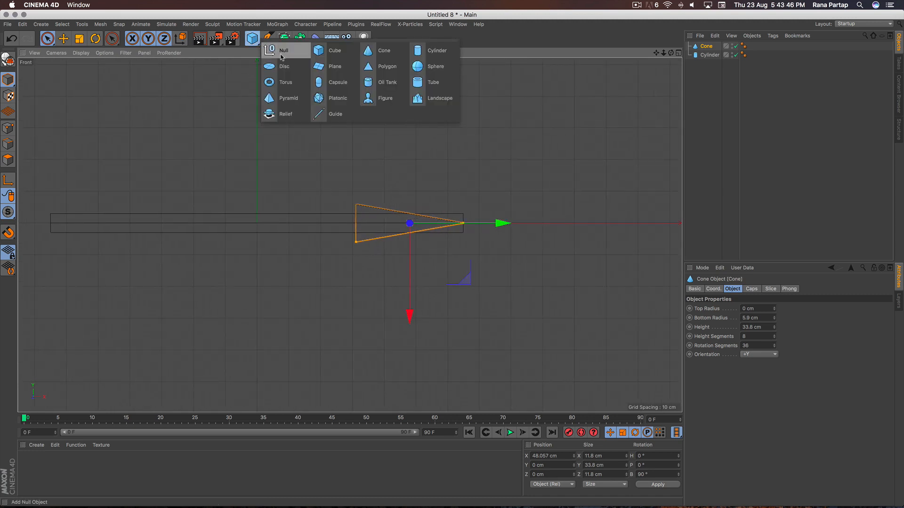
left_click(318, 51)
scroll(395, 239, "down", 5)
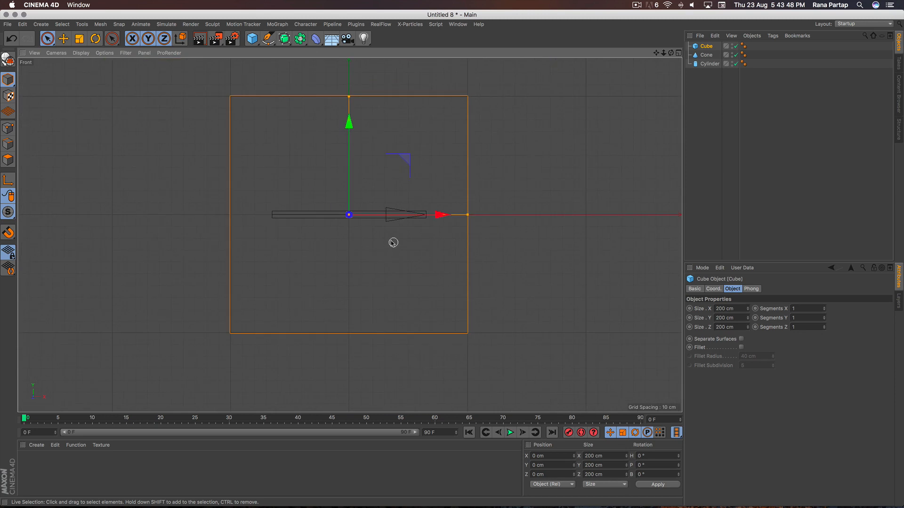
left_click(79, 39)
left_click_drag(358, 167, 257, 310)
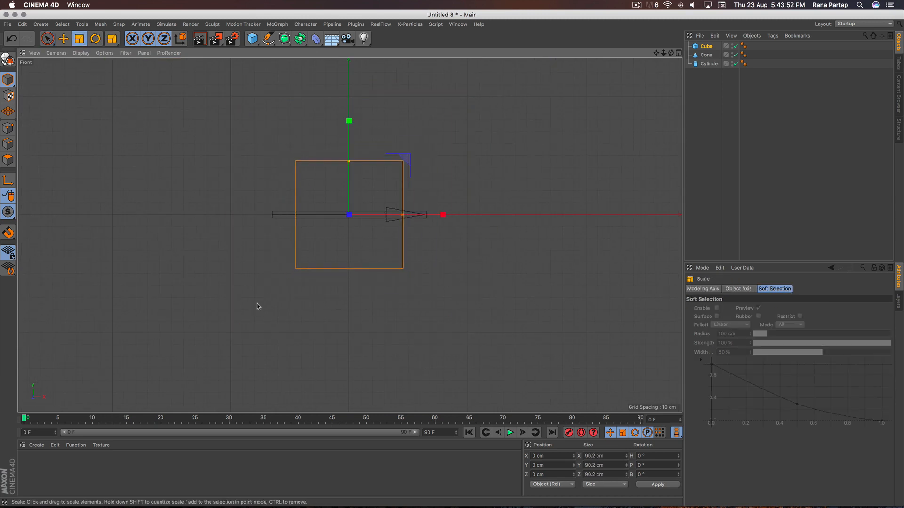
left_click_drag(375, 191, 229, 351)
scroll(386, 211, "up", 8)
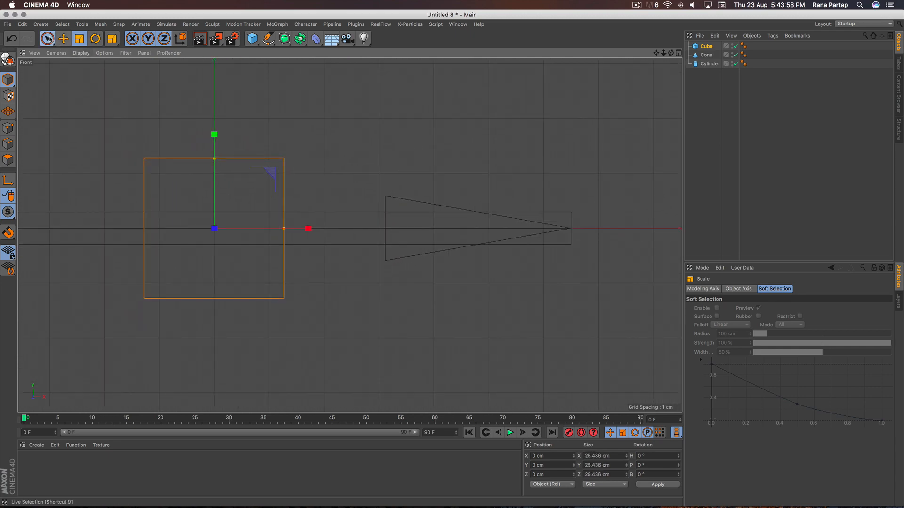
Move the cube along the X axis to about 57.7 cm so it covers the cone's tip.
left_click(47, 39)
left_click_drag(305, 234, 612, 236)
scroll(505, 241, "down", 2)
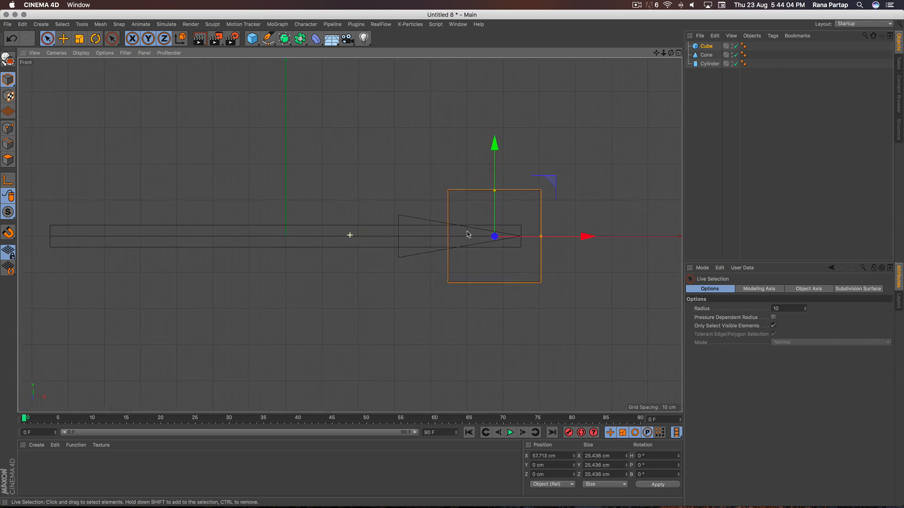
Add a Boole object and nest the cone above the cube in it to subtract the cube from the cone.
scroll(468, 208, "up", 3)
middle_click_drag(486, 214, 470, 211, "alt")
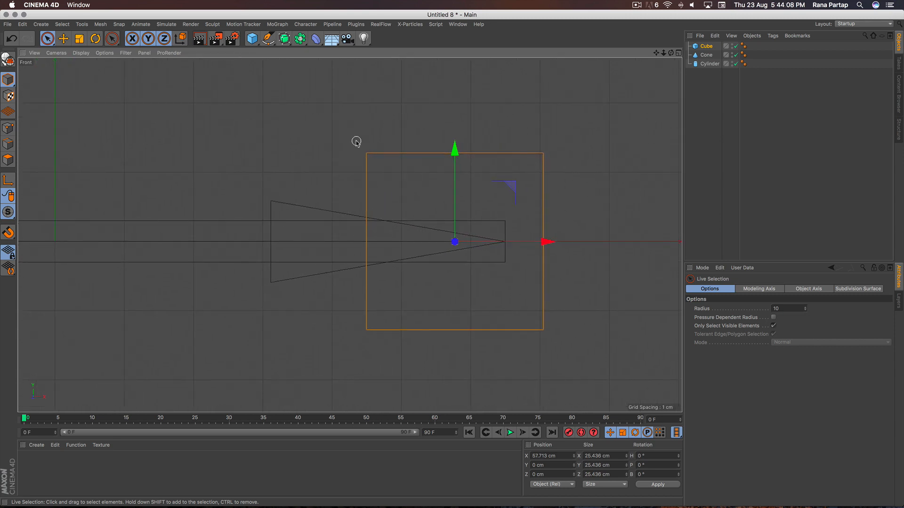
left_click_drag(300, 38, 462, 48)
left_click_drag(702, 55, 709, 54)
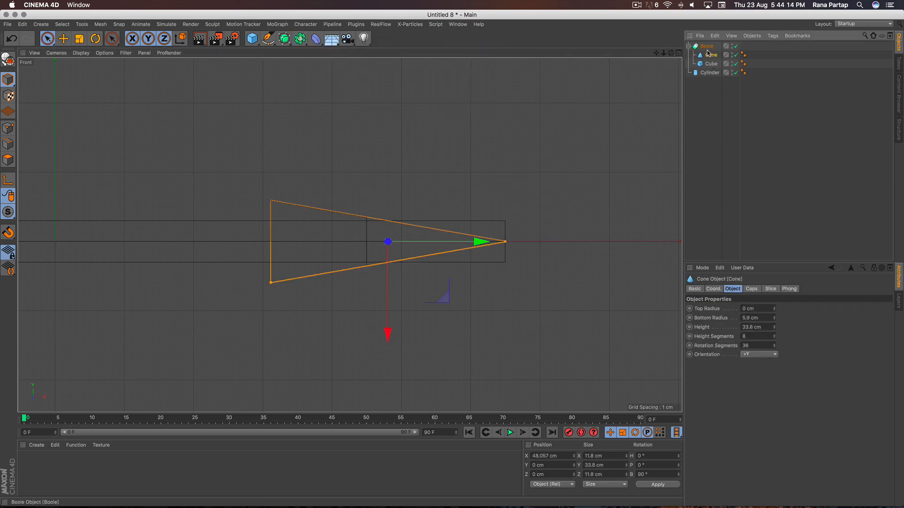
Examine the cut cone around the cylinder in the Perspective view, toggling the cylinder off and on, and collapse the Boole hierarchy.
left_click(678, 53)
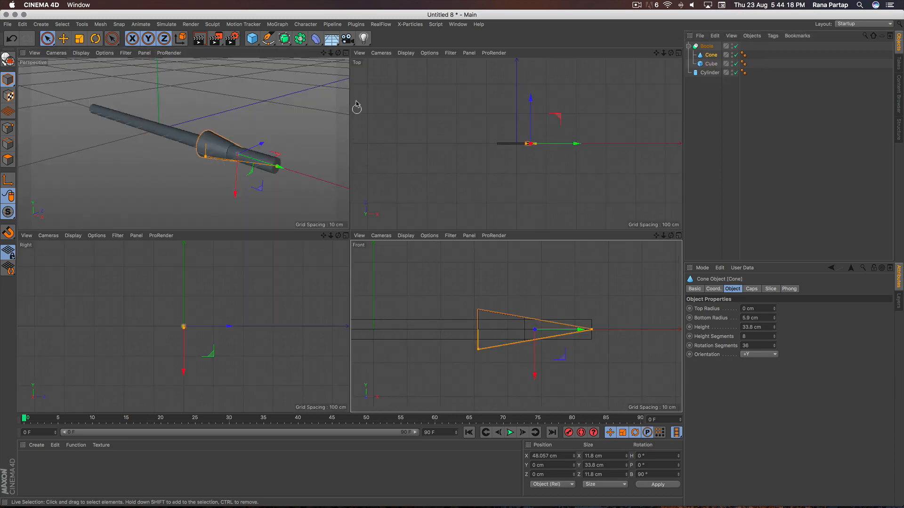
left_click(346, 52)
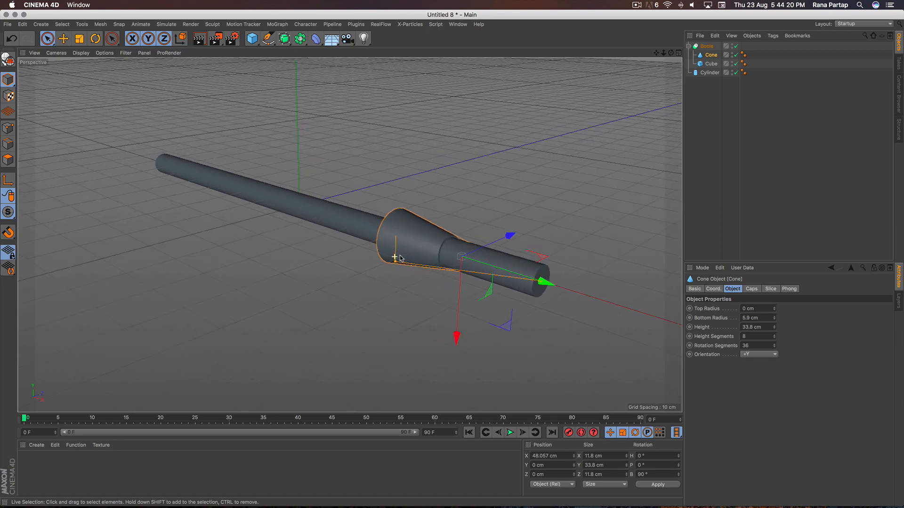
mouse_move(400, 258)
left_mouse_down("alt")
mouse_move(349, 236)
mouse_move(398, 256)
left_mouse_up("alt")
mouse_move(398, 256)
right_mouse_down("alt")
mouse_move(462, 232)
mouse_move(349, 236)
mouse_move(402, 245)
right_mouse_up("alt")
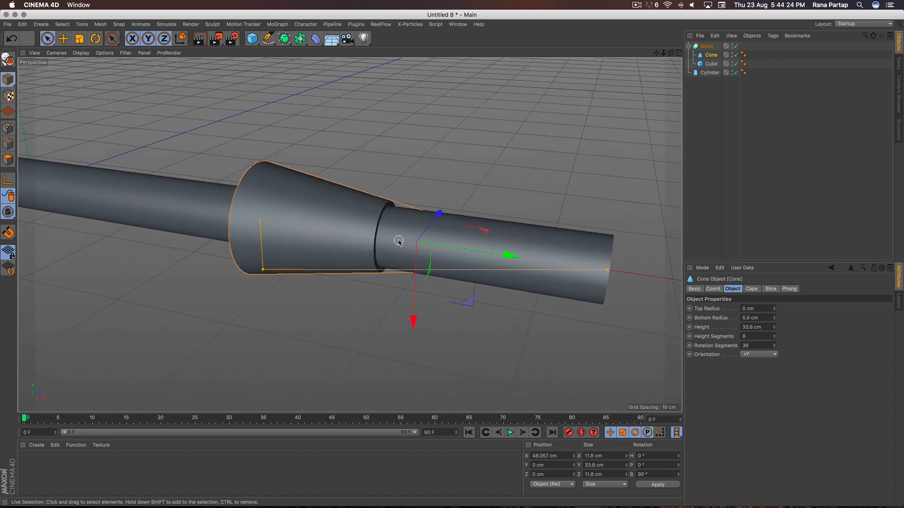
left_click(735, 73)
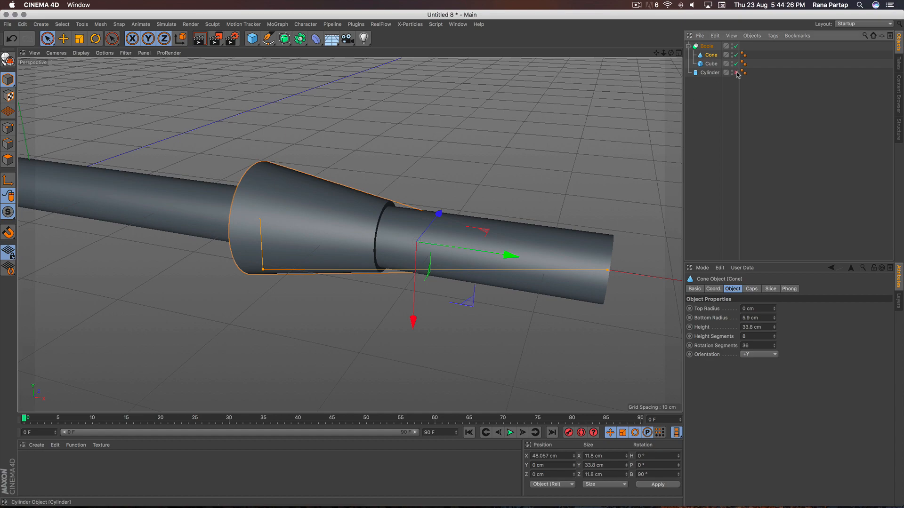
scroll(330, 220, "down", 2)
mouse_move(329, 220)
left_mouse_down("alt")
mouse_move(442, 193)
mouse_move(302, 196)
mouse_move(307, 213)
mouse_move(345, 221)
left_mouse_up("alt")
left_click(733, 73)
left_click(689, 46)
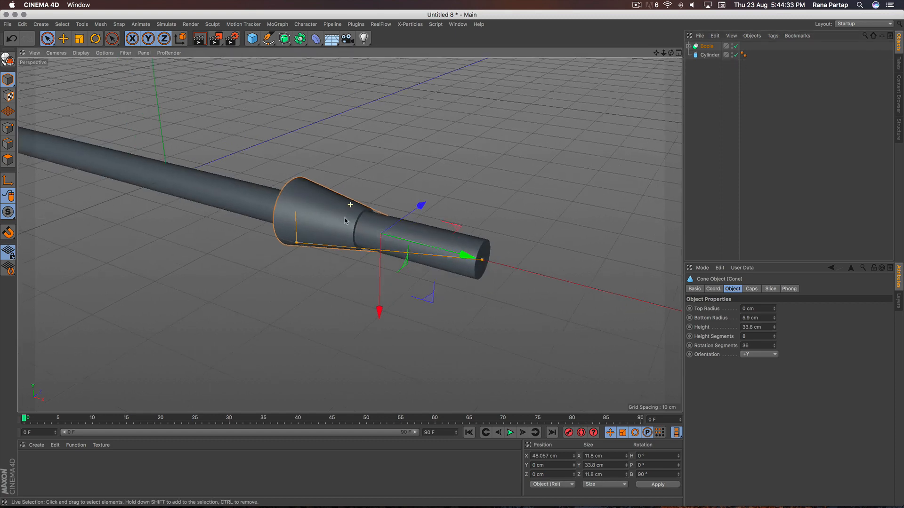
Add a second Boole object and nest the cylinder above the first Boole in it to subtract the cut cone.
left_click(300, 38)
left_click(464, 50)
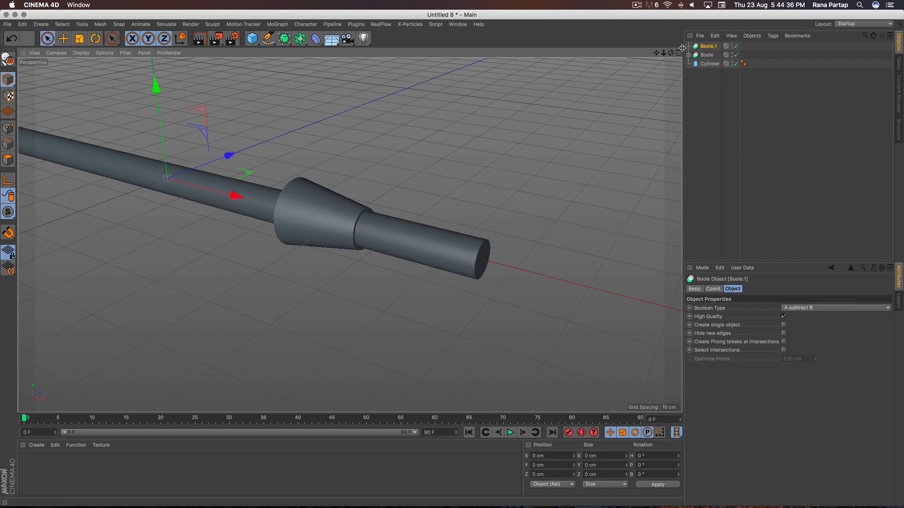
left_click_drag(710, 57, 711, 53)
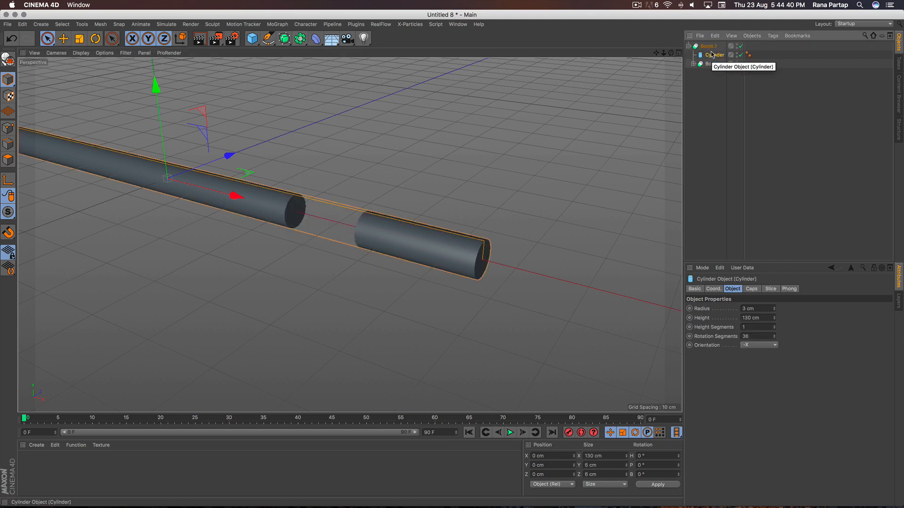
left_click_drag(381, 179, 341, 193, "alt")
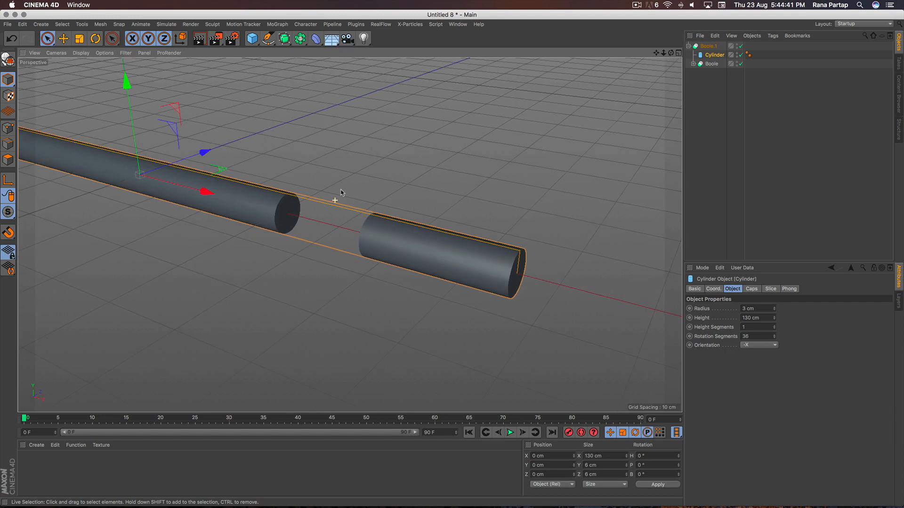
Move the cube above the cone in the inner Boole so the cone is subtracted from the cube, shaping a pointed tip.
left_click(711, 64)
left_click(693, 64)
left_click(713, 83)
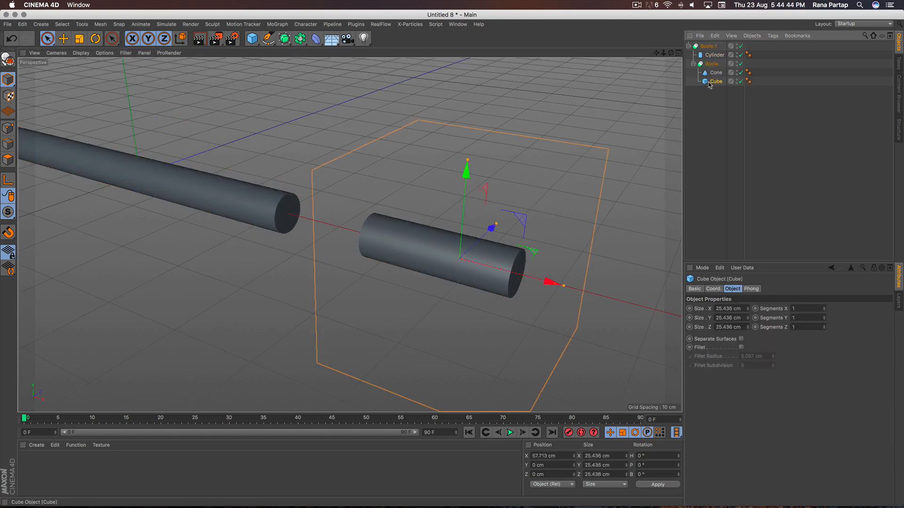
left_click_drag(716, 74, 716, 72)
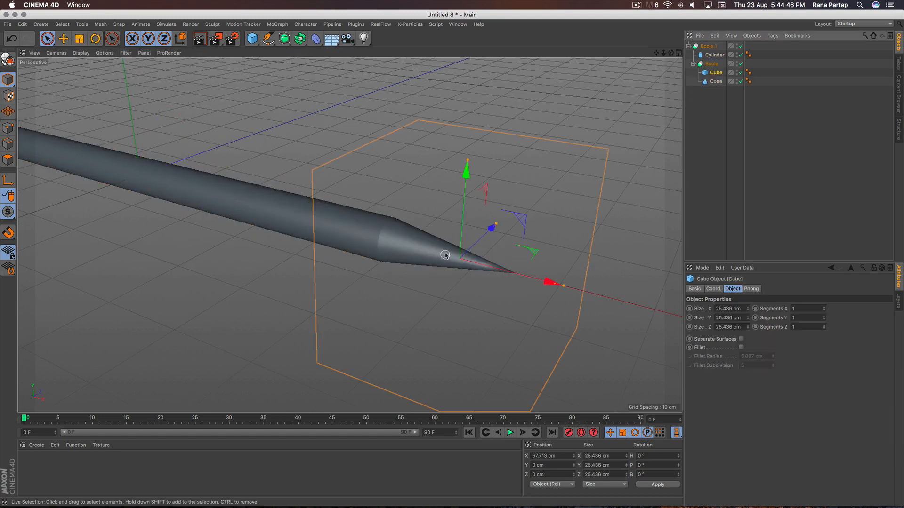
right_click_drag(437, 250, 440, 230, "alt")
middle_click_drag(450, 250, 406, 242, "alt")
right_click_drag(407, 244, 414, 234, "alt")
left_click_drag(406, 241, 435, 232, "alt")
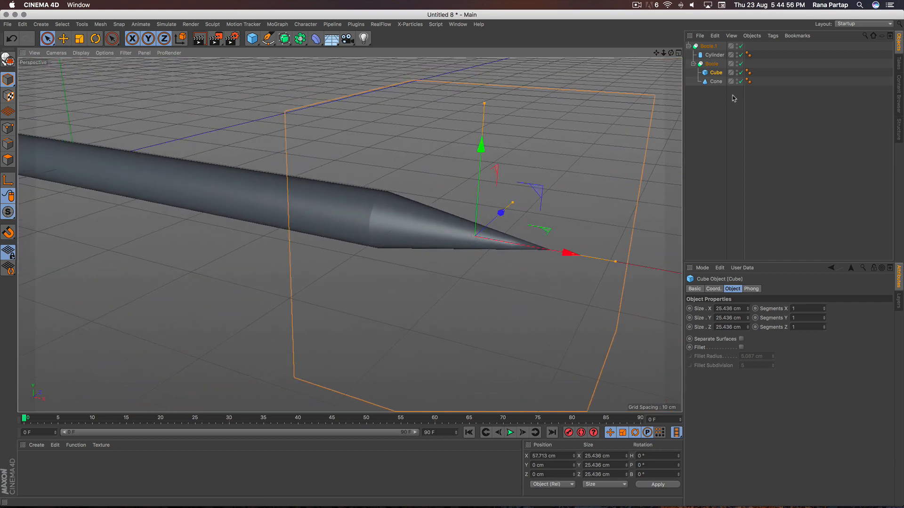
Convert the entire outer Boole hierarchy to editable polygon objects and expand its groups.
left_click_drag(732, 98, 720, 29)
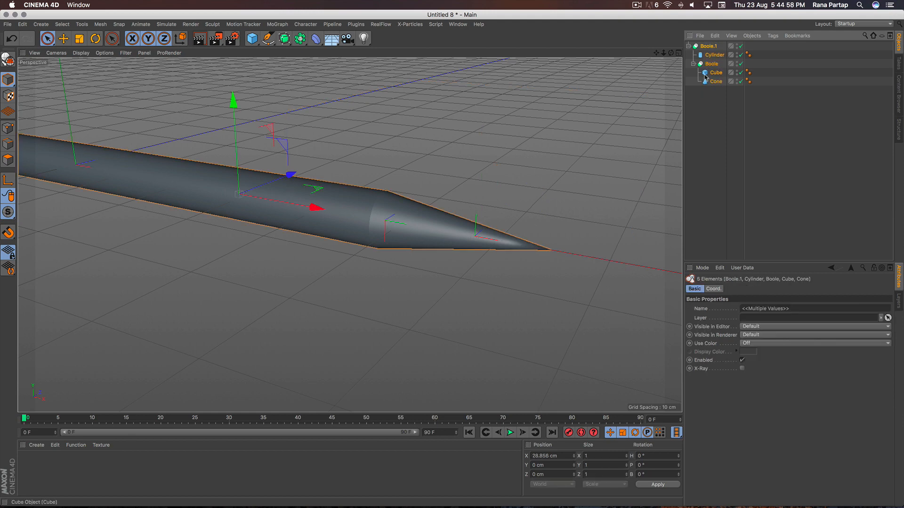
right_click(713, 47)
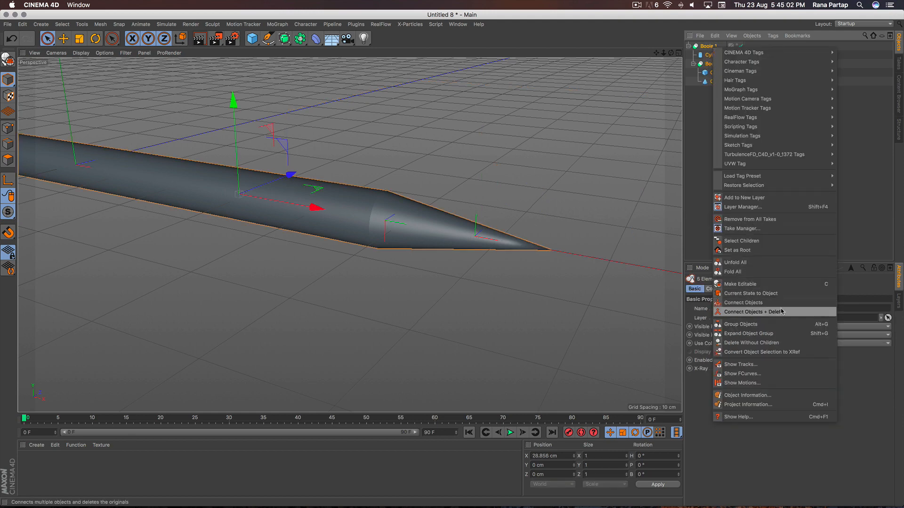
left_click(761, 293)
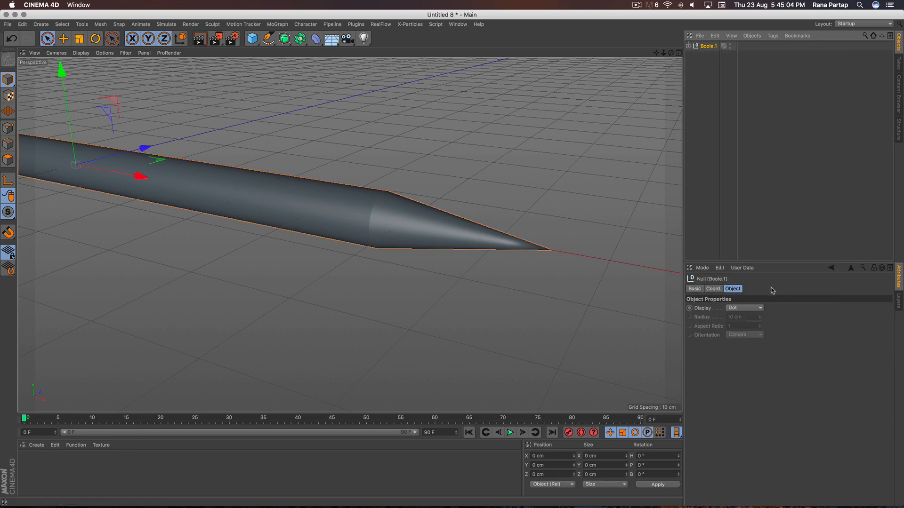
left_click(693, 54)
left_click(689, 46)
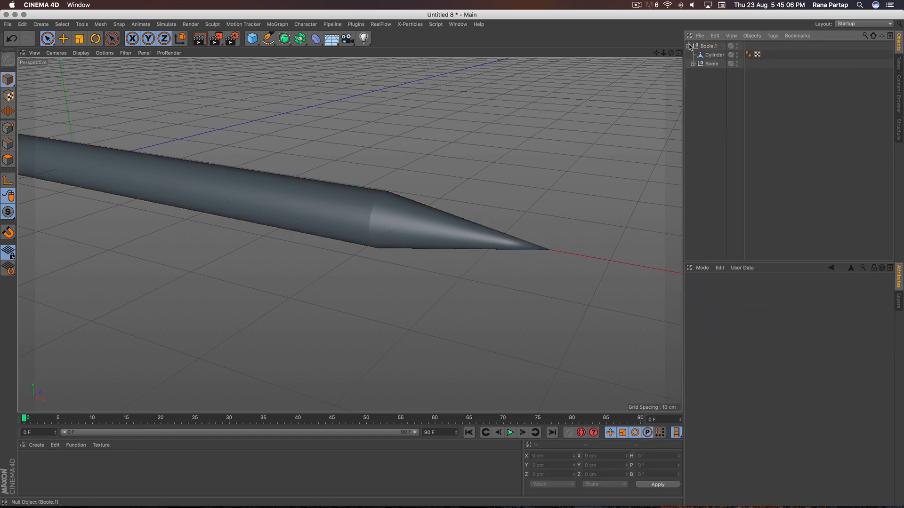
left_click(693, 63)
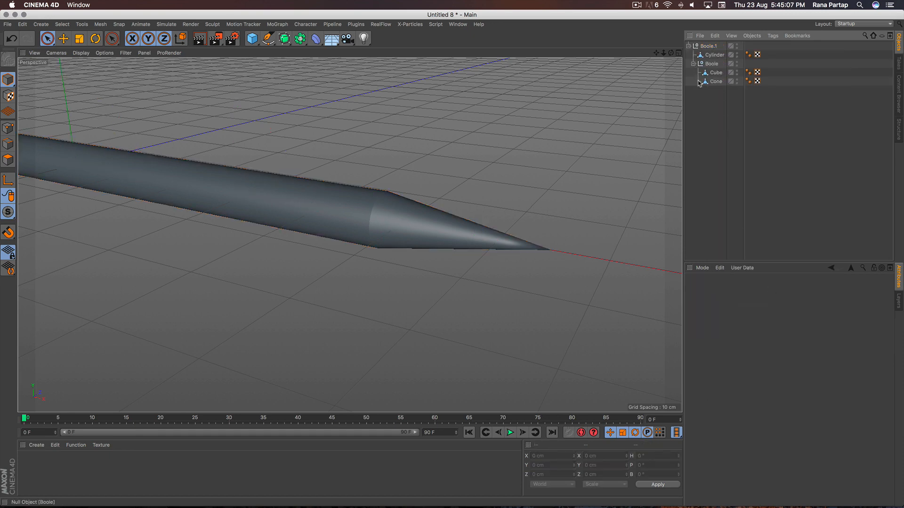
Merge all objects in the hierarchy into one polygon object with Connect Objects + Delete.
key("super+a")
right_click(713, 47)
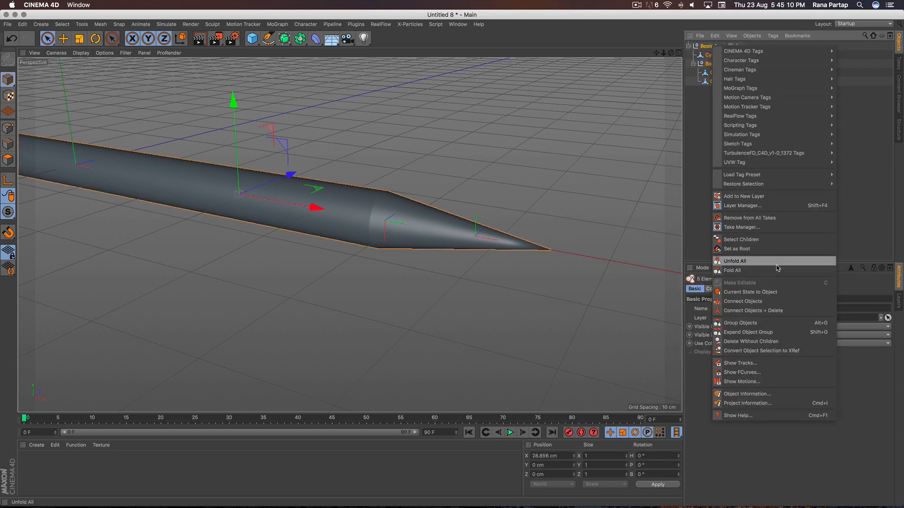
left_click(790, 313)
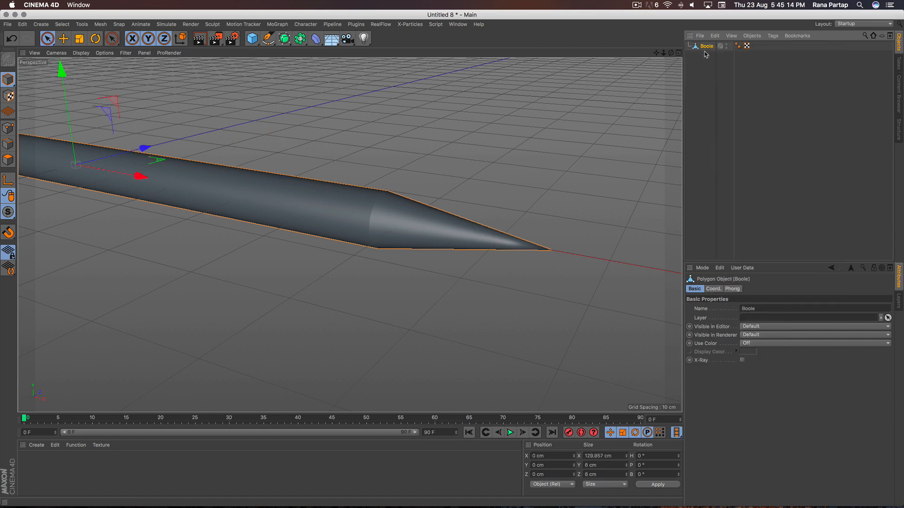
right_click_drag(222, 188, 222, 242, "alt")
middle_click_drag(238, 198, 318, 229, "alt")
scroll(273, 215, "up", 5)
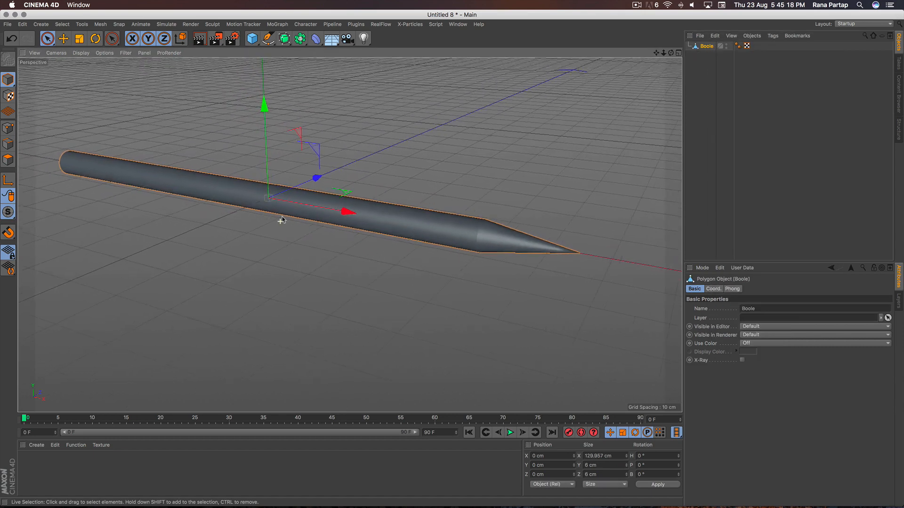
Set the Perspective view's display to Gouraud Shading (Lines) to show the pencil's polygon edges.
left_click(81, 52)
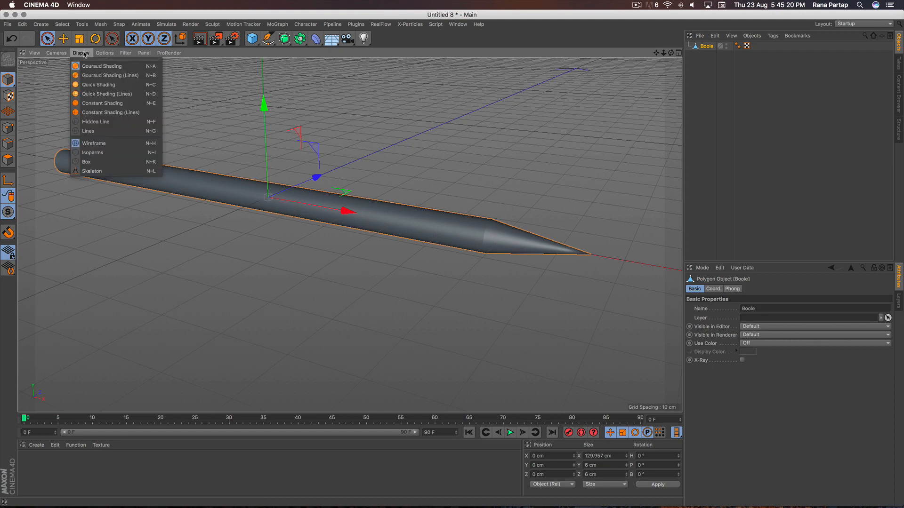
left_click(94, 76)
scroll(431, 235, "up", 2)
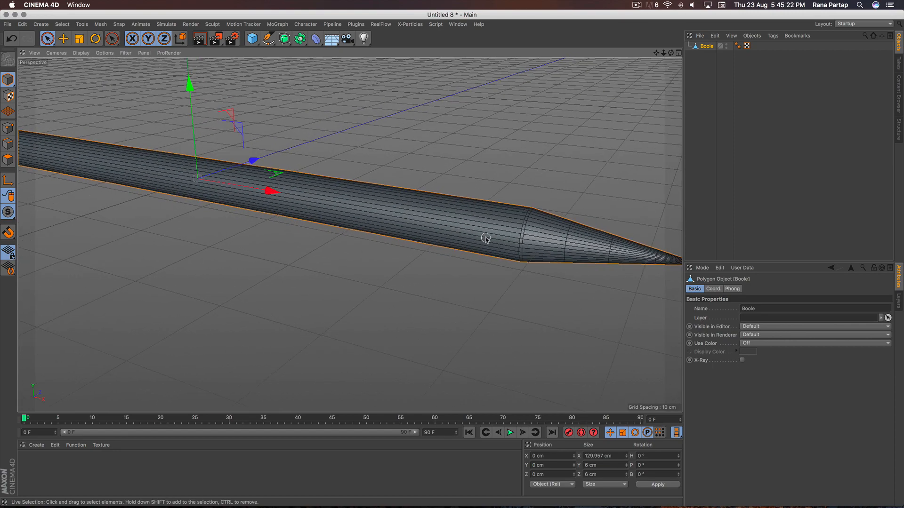
scroll(484, 235, "up", 4)
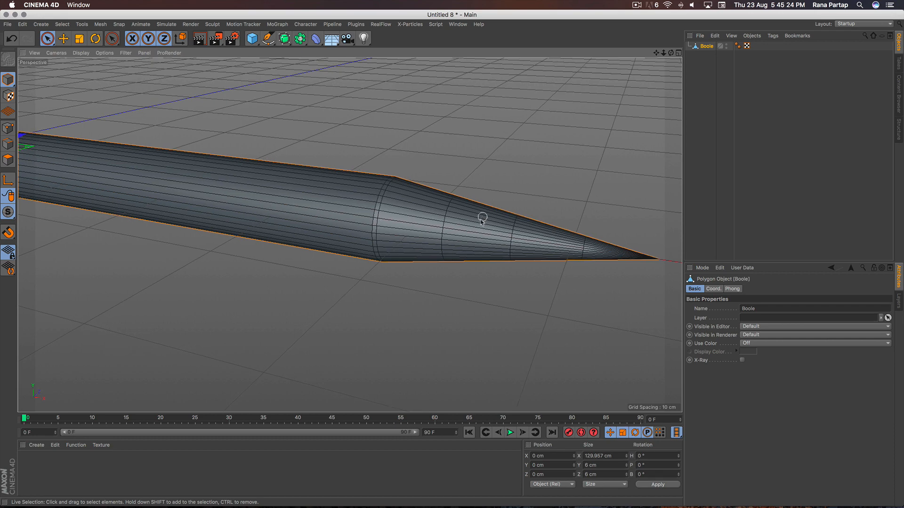
scroll(427, 233, "up", 3)
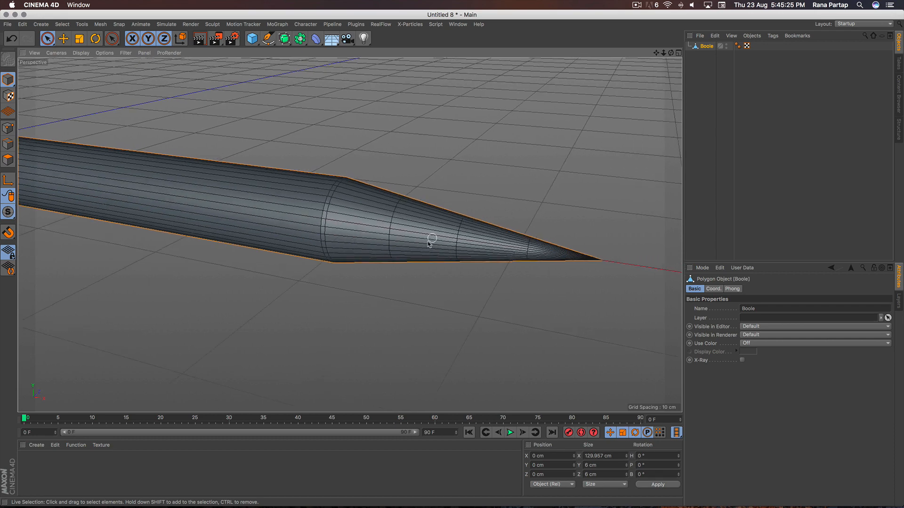
Select the polygons of the pencil's outermost tip segment with Rectangle Selection in polygon mode.
left_click(8, 160)
left_click(394, 217)
scroll(444, 236, "down", 3)
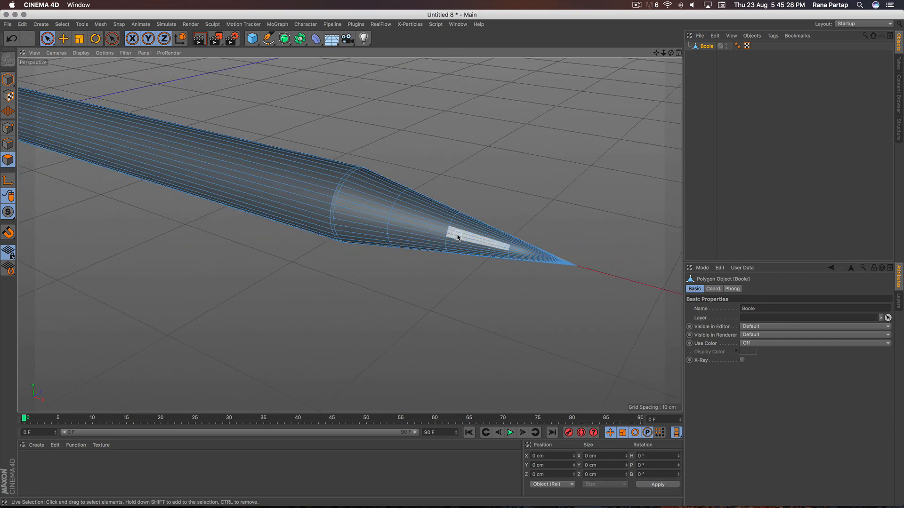
scroll(414, 222, "down", 2)
scroll(391, 205, "up", 3)
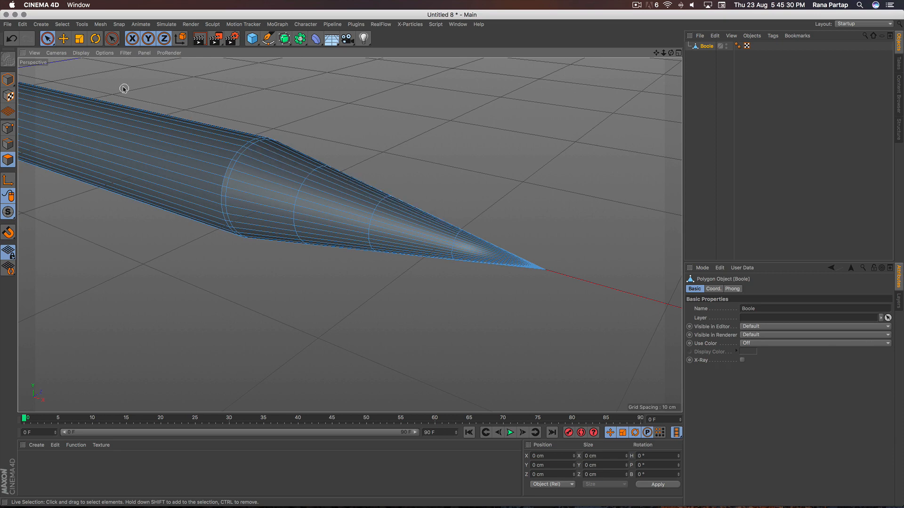
left_click_drag(47, 39, 99, 72)
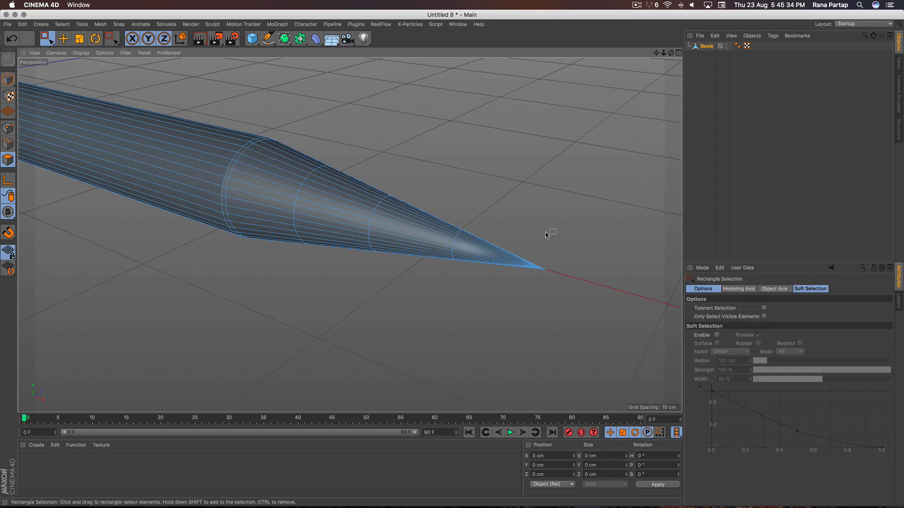
left_click_drag(584, 313, 443, 184)
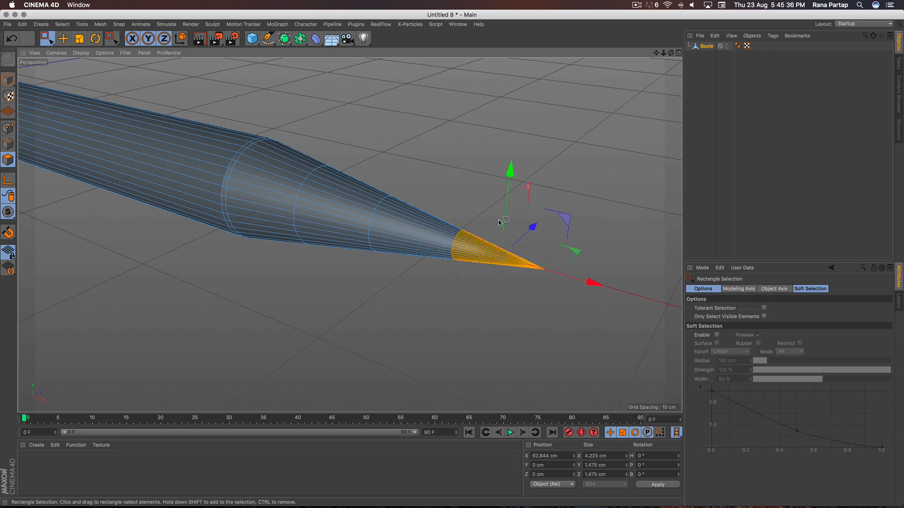
Create a material with Reflectance disabled and a near-black color of H 0°, S 6%, V 11%.
left_click(36, 445)
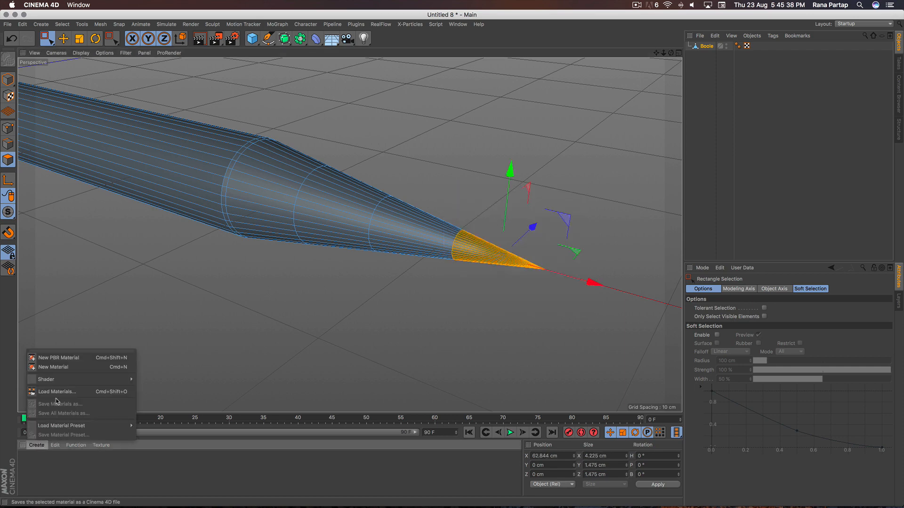
left_click(73, 370)
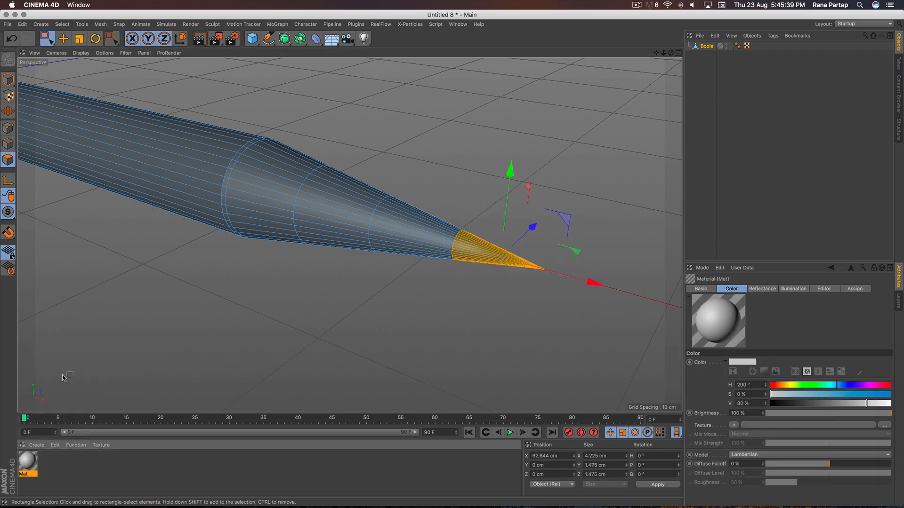
double_click(33, 456)
left_click(177, 187)
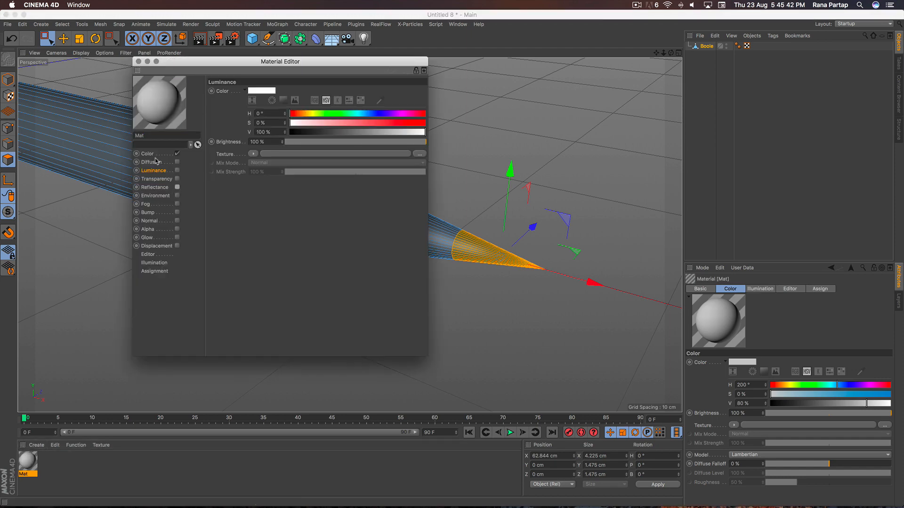
left_click(148, 154)
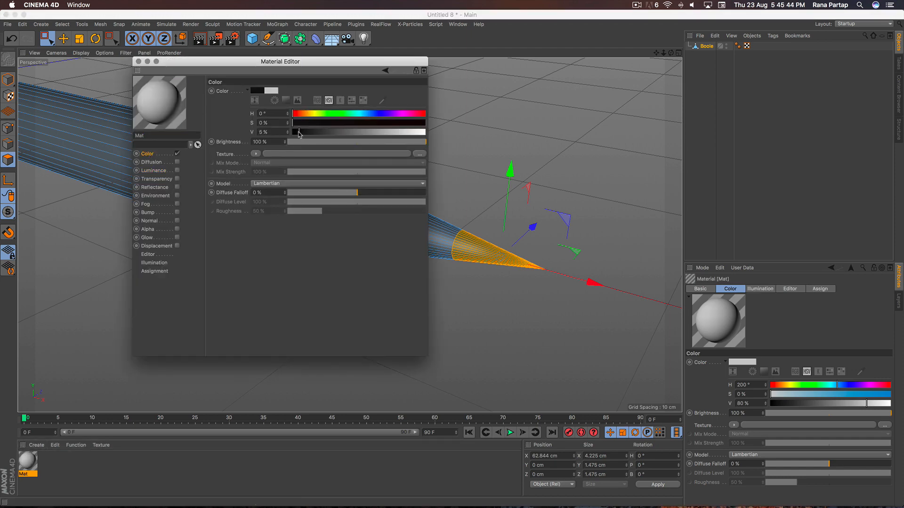
left_click_drag(305, 133, 301, 125)
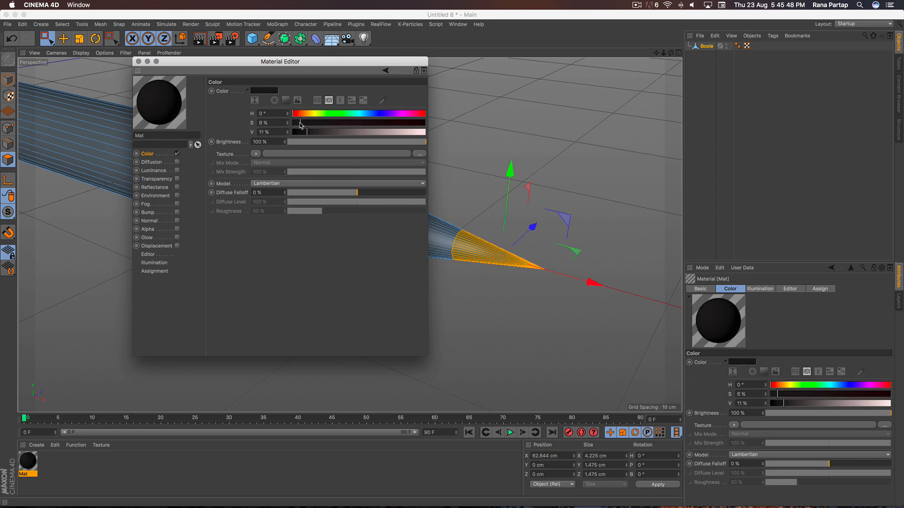
left_click(139, 61)
Apply the near-black material to the selected tip polygons.
right_click(33, 463)
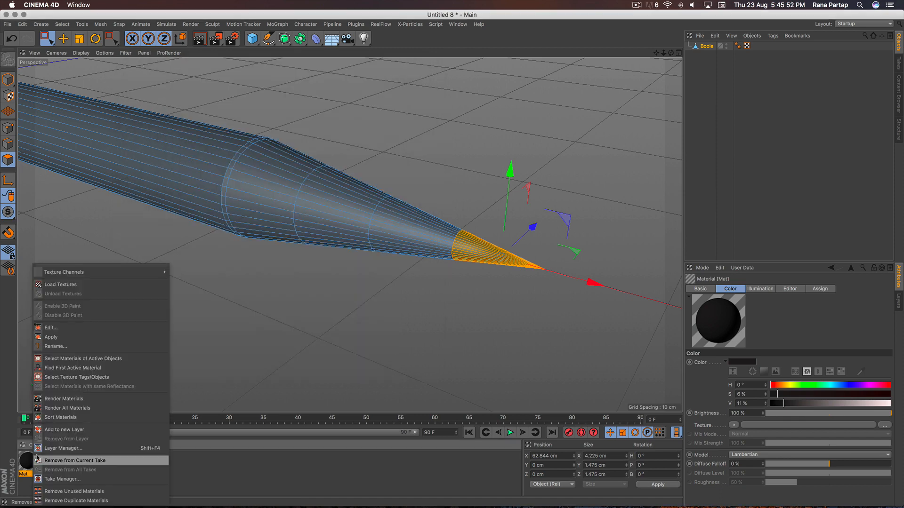
left_click(83, 339)
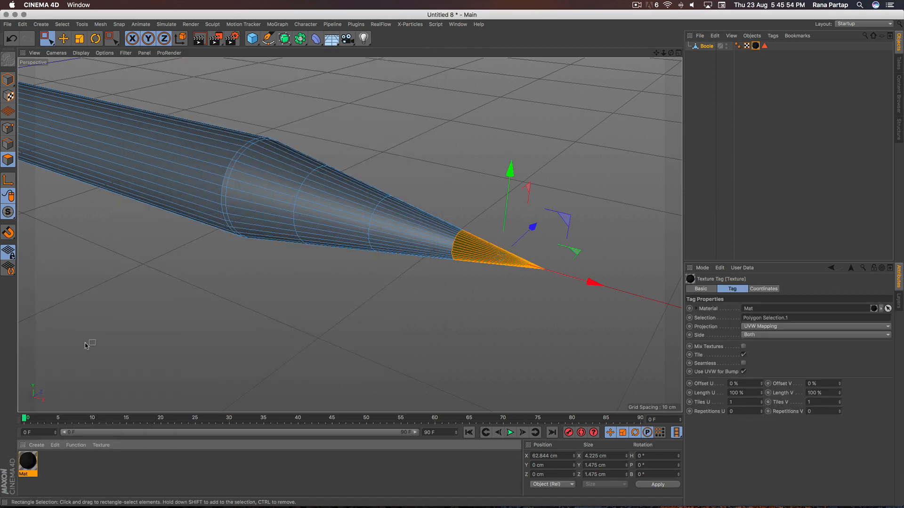
mouse_move(279, 292)
left_mouse_down("alt")
mouse_move(315, 295)
mouse_move(323, 274)
mouse_move(308, 268)
mouse_move(323, 277)
mouse_move(313, 261)
mouse_move(325, 247)
left_mouse_up("alt")
scroll(245, 284, "up", 5)
scroll(294, 267, "down", 5)
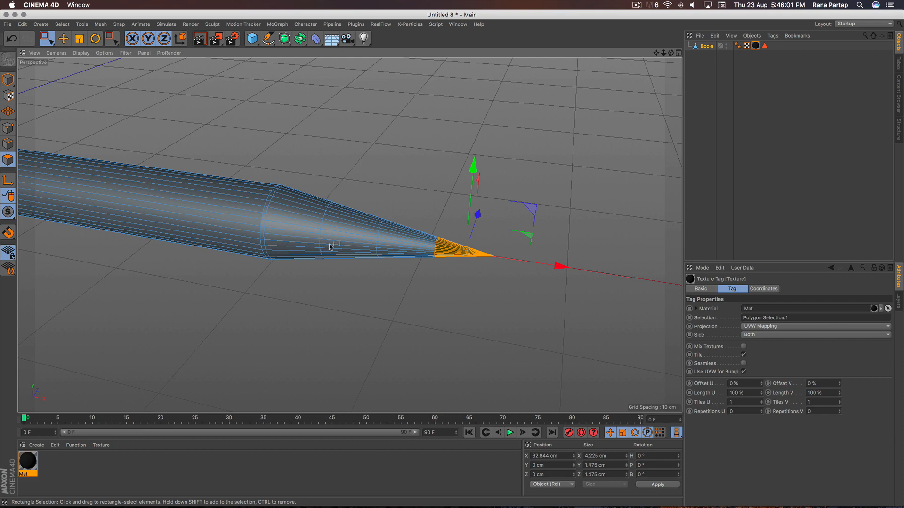
Select the polygon ring at the wide end of the taper in the Front view and apply the near-black material to it.
left_click(678, 52)
scroll(574, 300, "up", 4)
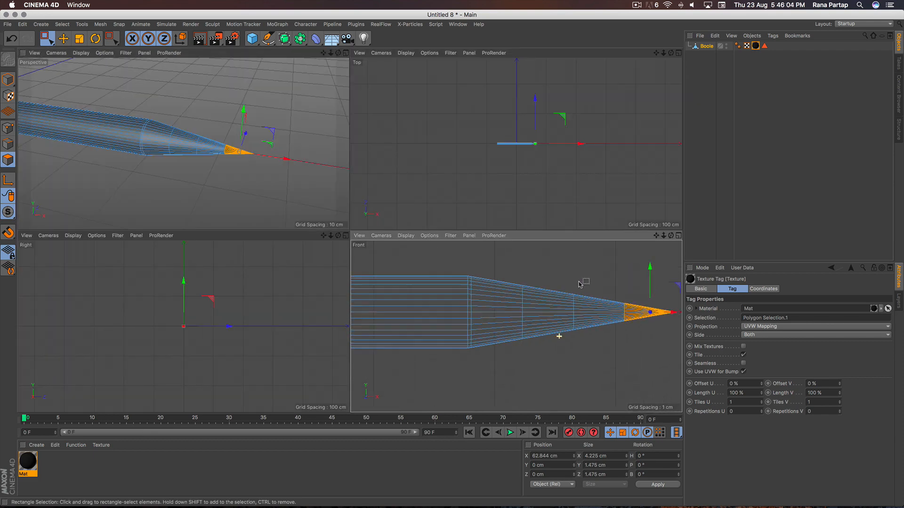
left_click_drag(533, 262, 462, 373)
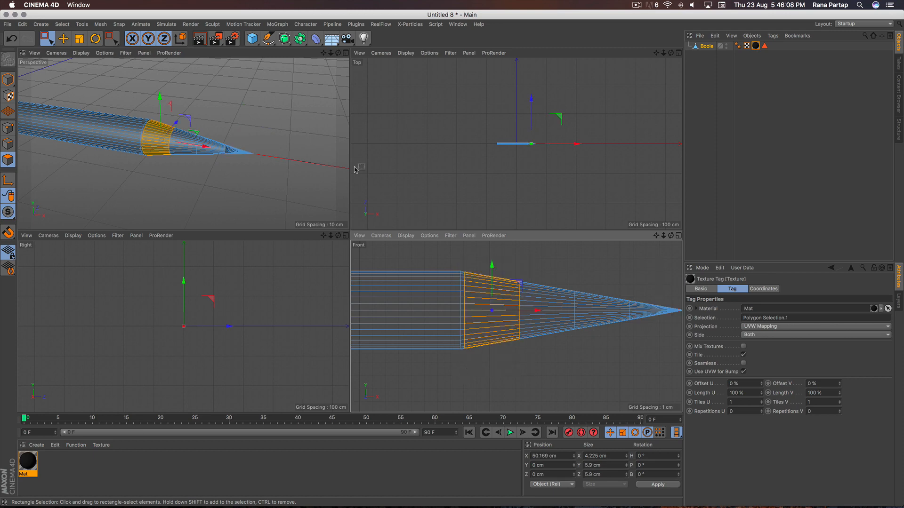
left_click(345, 52)
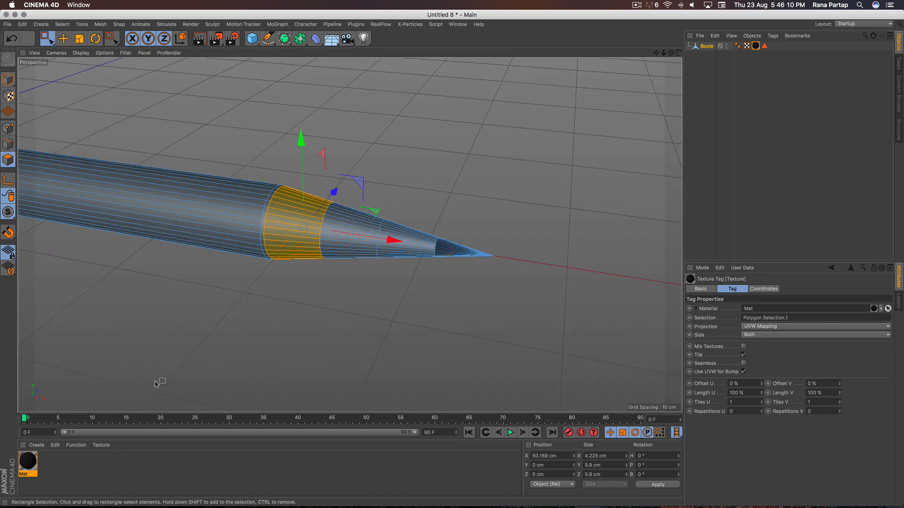
right_click(28, 462)
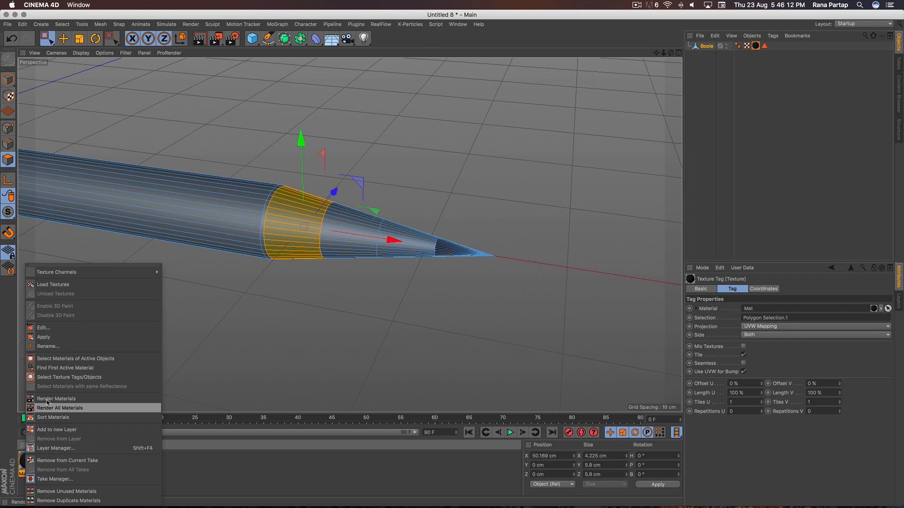
left_click(72, 338)
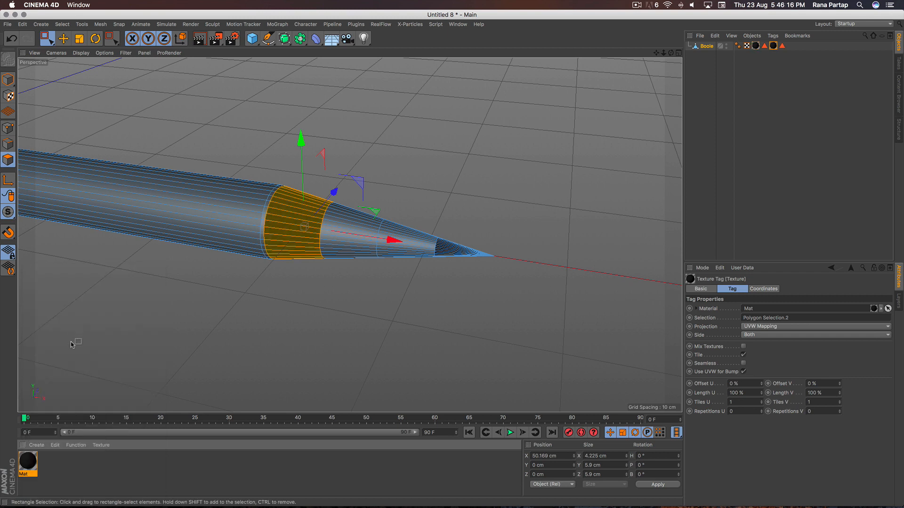
Examine the black taper band on the whole pencil in the Perspective view and render a preview.
left_click(47, 38)
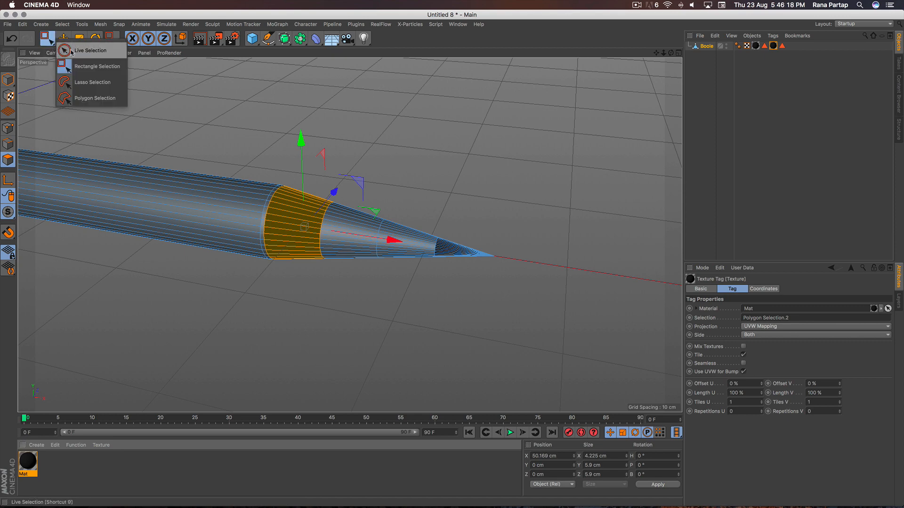
left_click(75, 47)
scroll(282, 193, "up", 2)
middle_click_drag(313, 237, 355, 241, "alt")
scroll(352, 215, "up", 1)
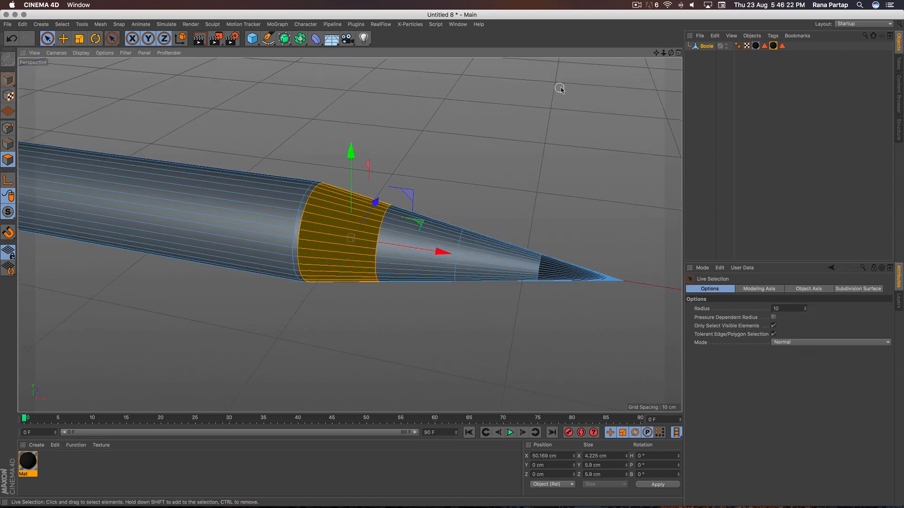
left_click(679, 53)
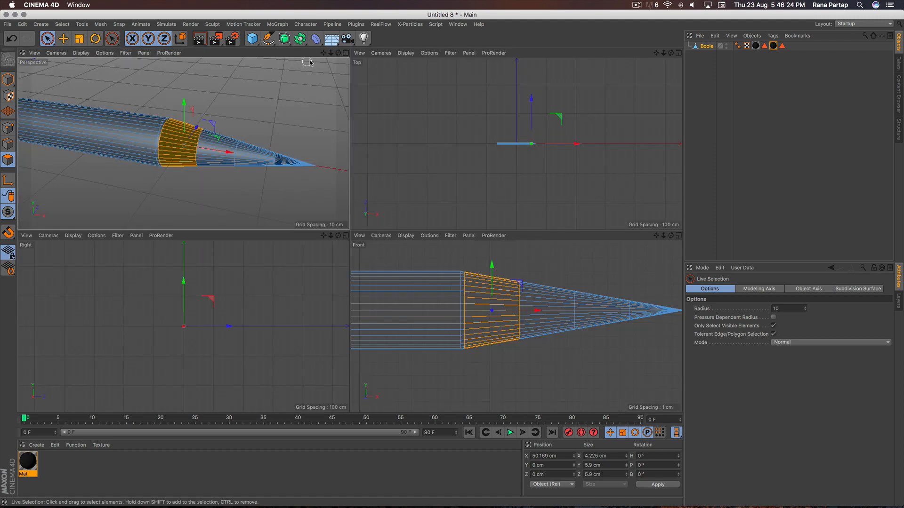
left_click(346, 53)
right_click_drag(289, 212, 262, 212, "alt")
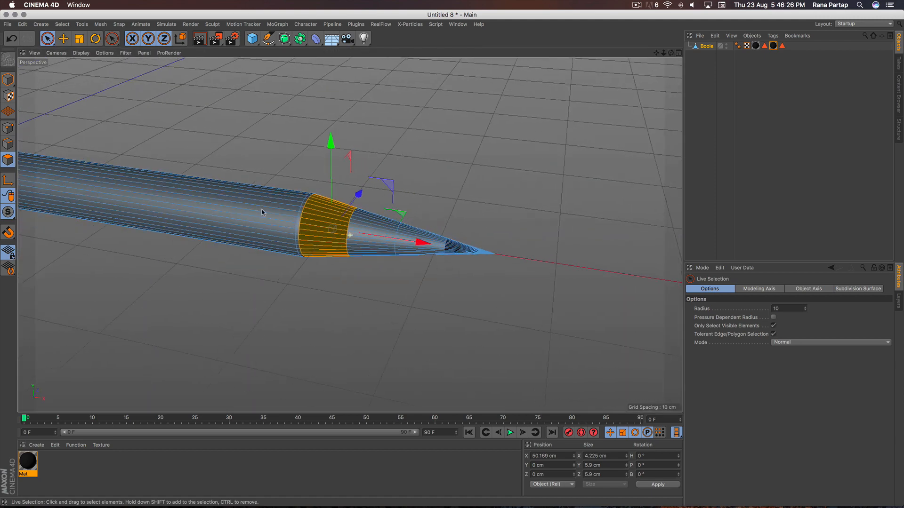
middle_click_drag(262, 212, 285, 206, "alt")
mouse_move(285, 206)
right_mouse_down("alt")
mouse_move(230, 260)
mouse_move(282, 246)
right_mouse_up("alt")
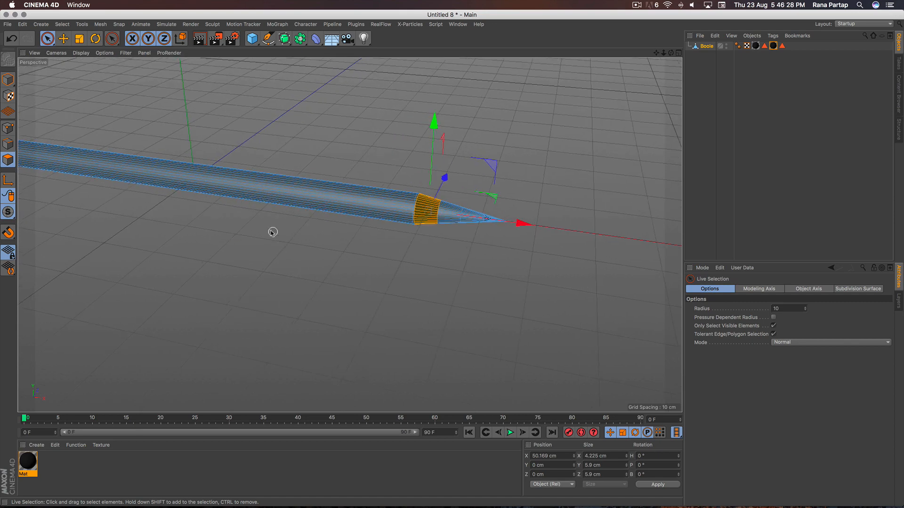
mouse_move(274, 232)
middle_mouse_down("alt")
mouse_move(317, 262)
mouse_move(334, 262)
middle_mouse_up("alt")
right_click_drag(334, 262, 320, 268, "alt")
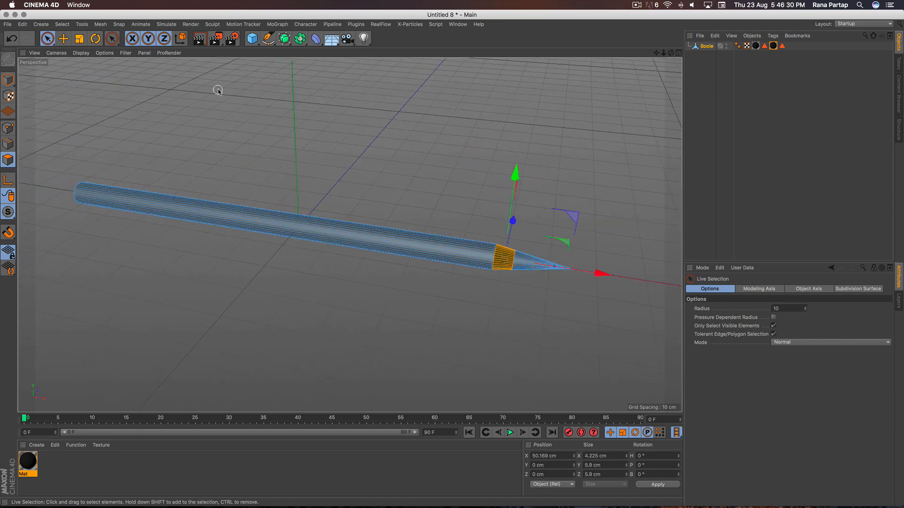
left_click(200, 38)
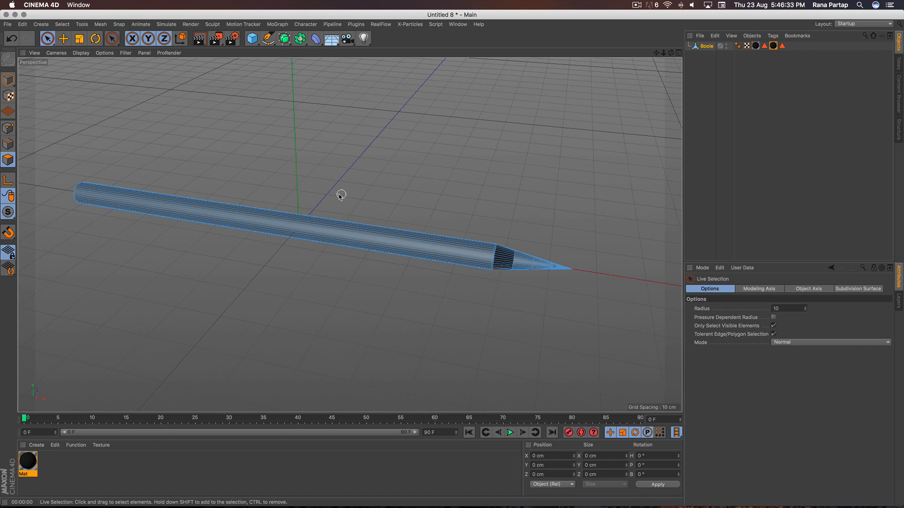
Select all edges of the Boole pencil object in edge mode.
mouse_move(342, 196)
left_mouse_down("alt")
mouse_move(288, 192)
mouse_move(351, 191)
mouse_move(264, 198)
mouse_move(301, 202)
mouse_move(335, 113)
mouse_move(418, 182)
mouse_move(439, 173)
mouse_move(426, 168)
left_mouse_up("alt")
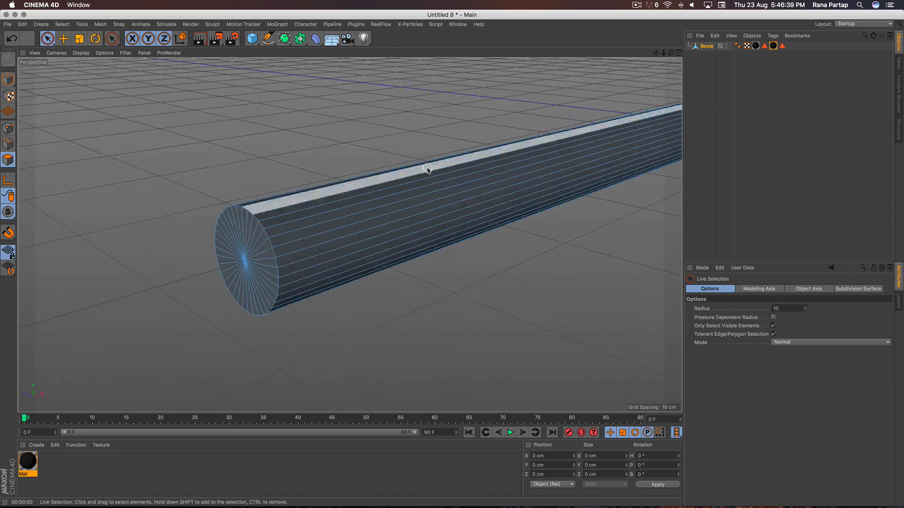
left_click(707, 46)
left_click_drag(337, 239, 302, 237, "alt")
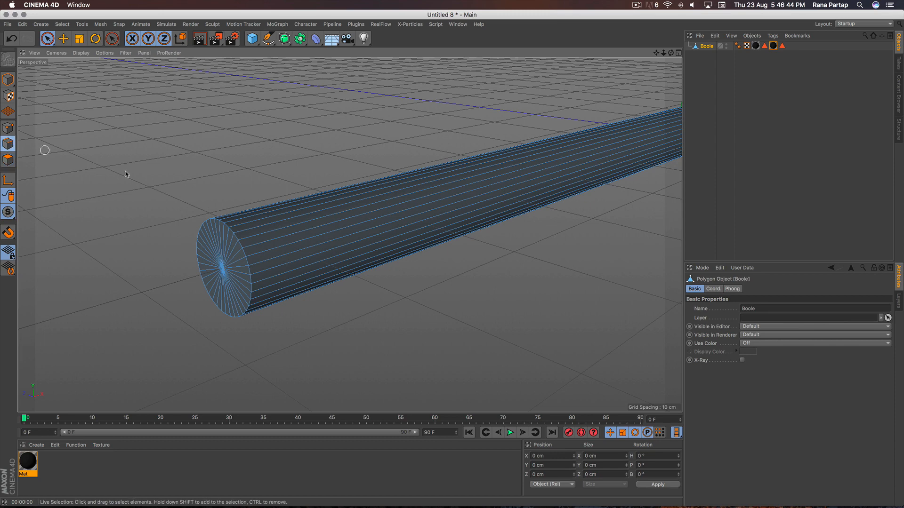
left_click(8, 144)
left_click(62, 24)
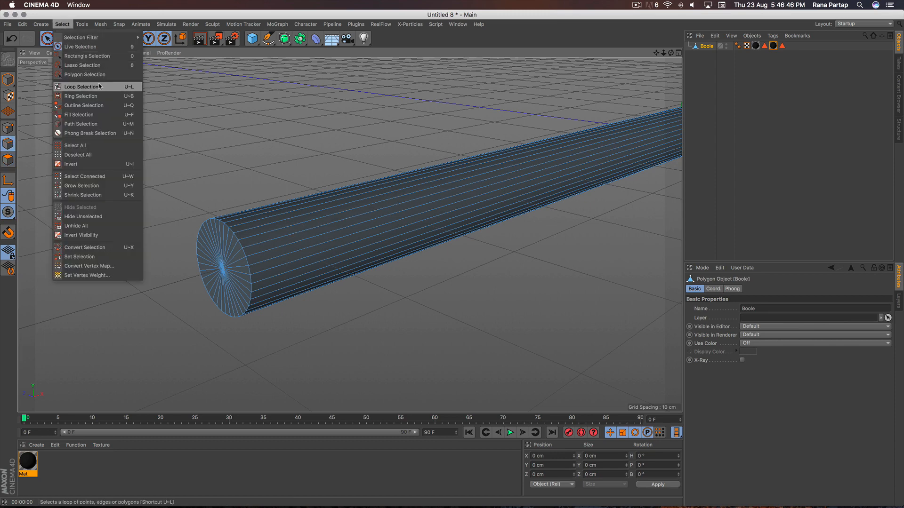
left_click(75, 145)
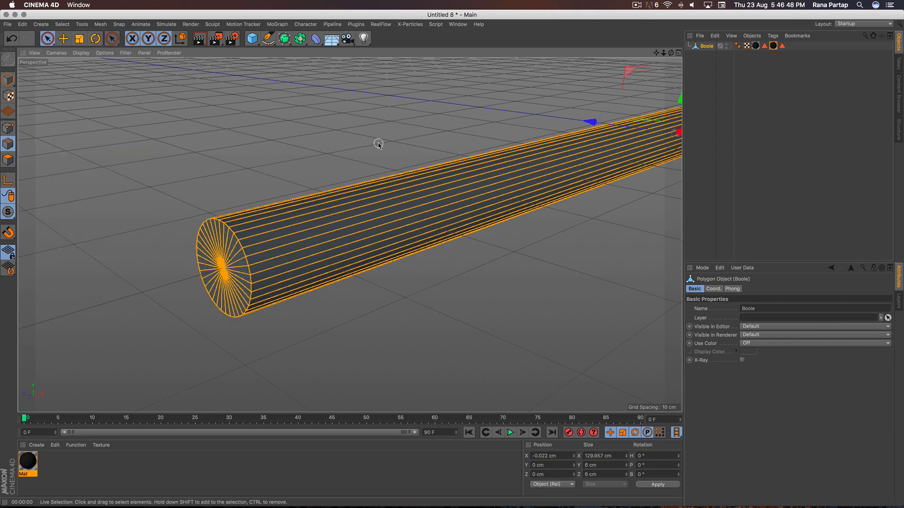
Add three Loop/Path Cut loops around the body near the pencil's flat end, at offsets of about 99.35 %, 91.25 % and 2.73 %.
right_click(371, 124)
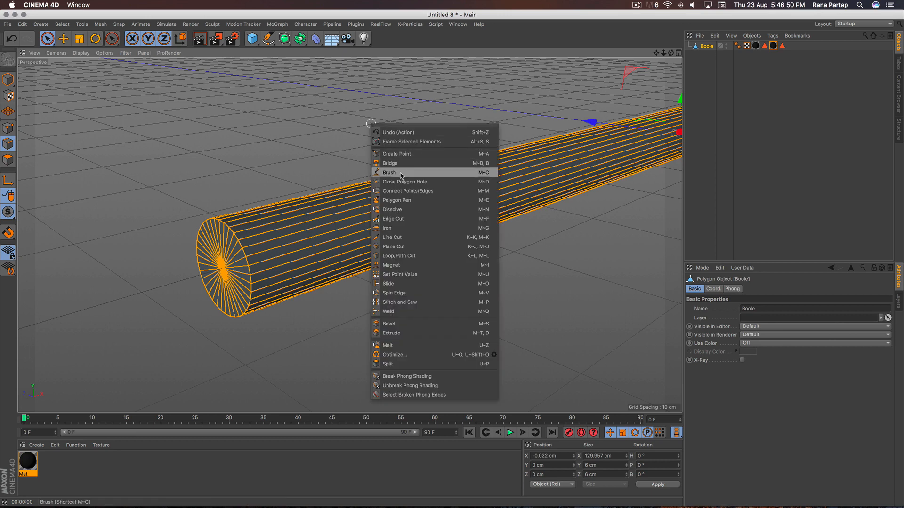
left_click(425, 256)
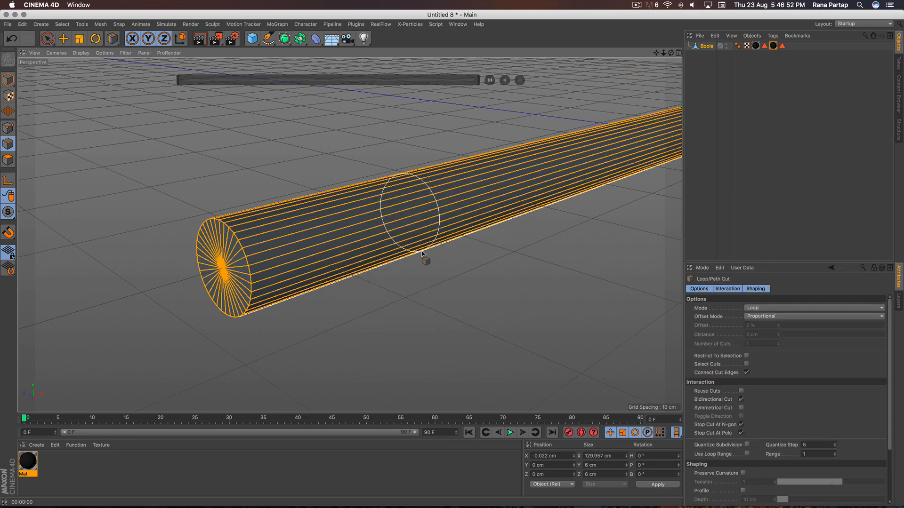
left_click(255, 253)
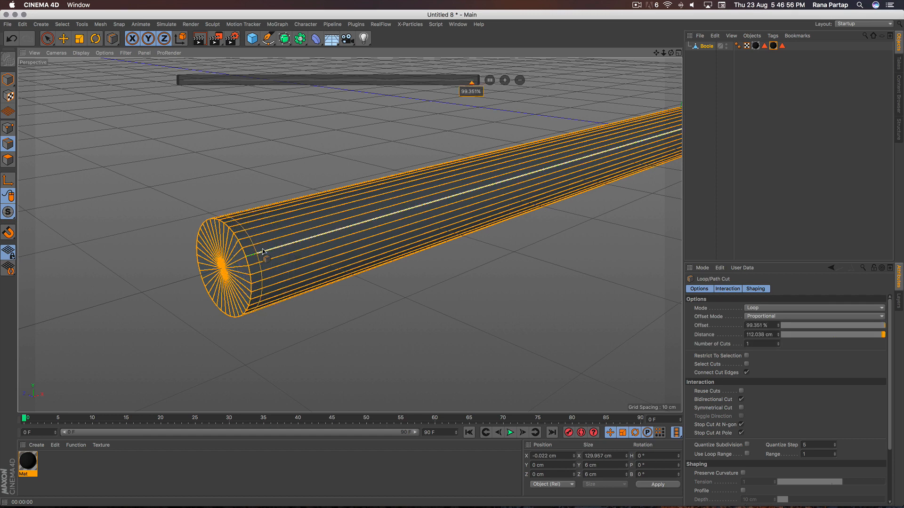
left_click(384, 224)
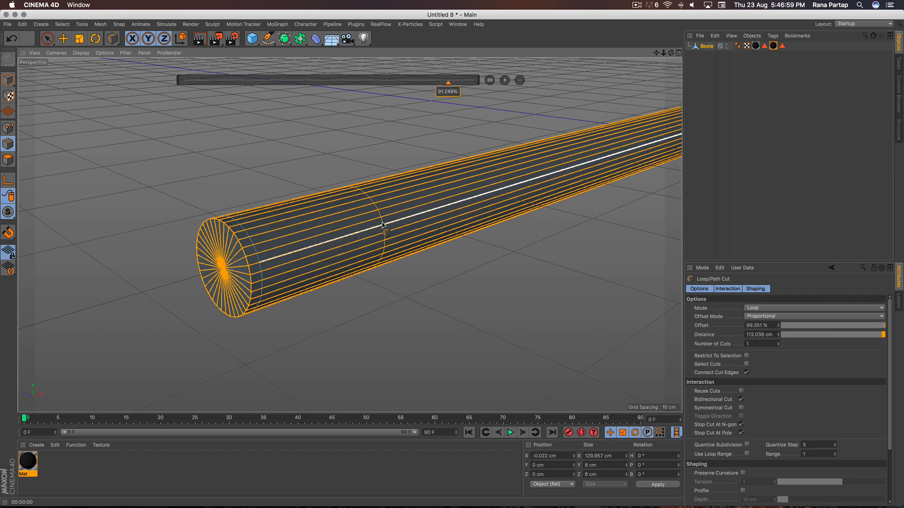
left_click(410, 214)
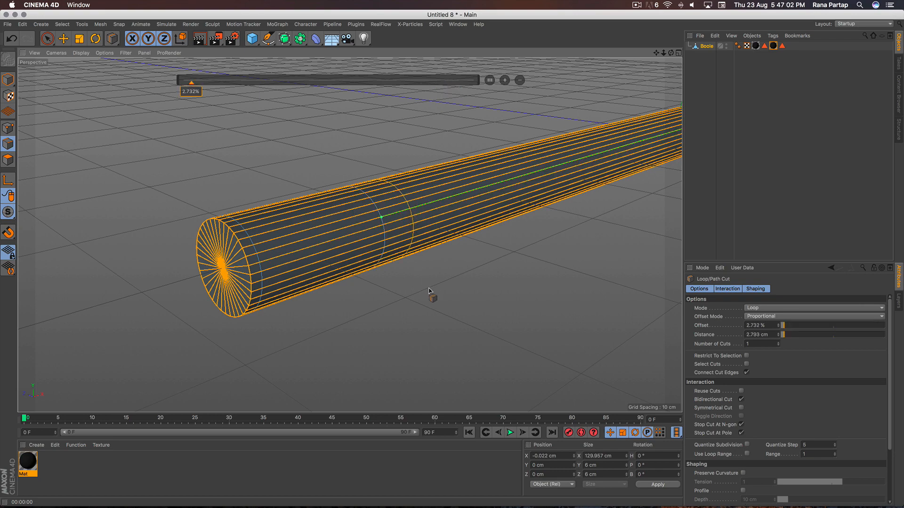
scroll(403, 252, "up", 5)
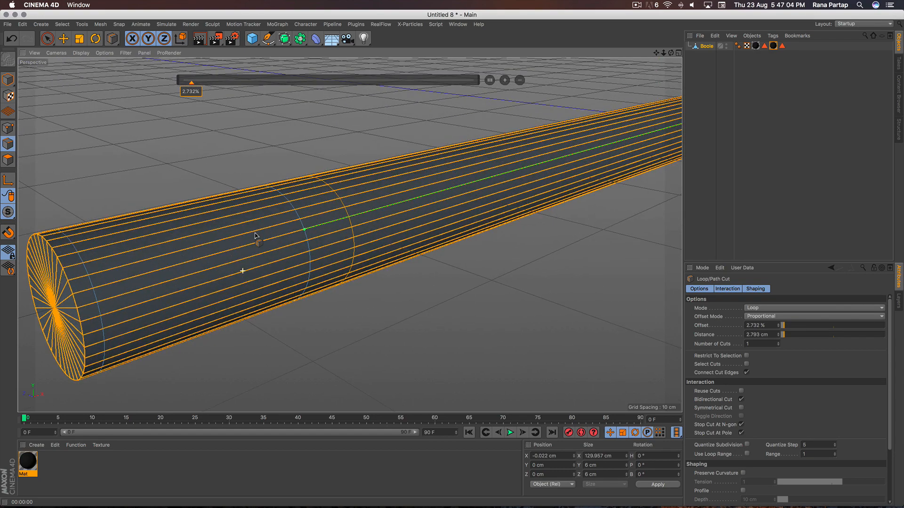
scroll(347, 236, "down", 3)
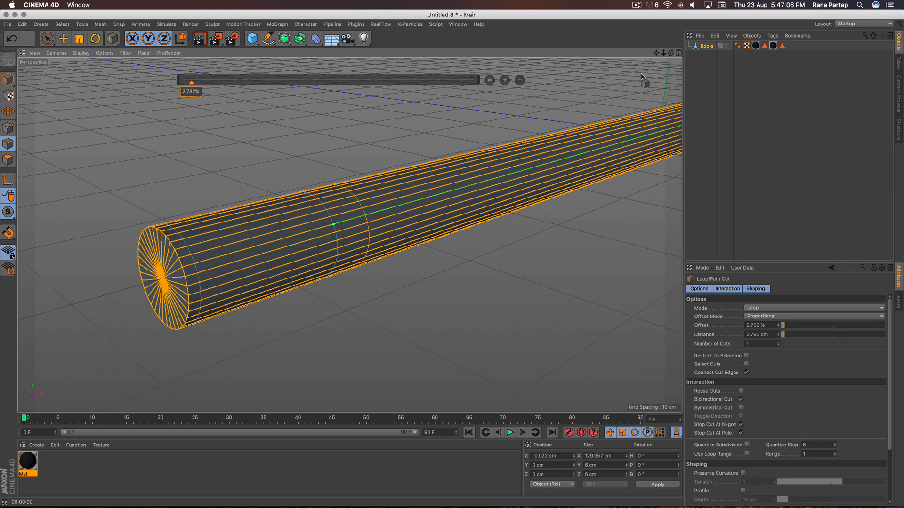
middle_click(358, 99)
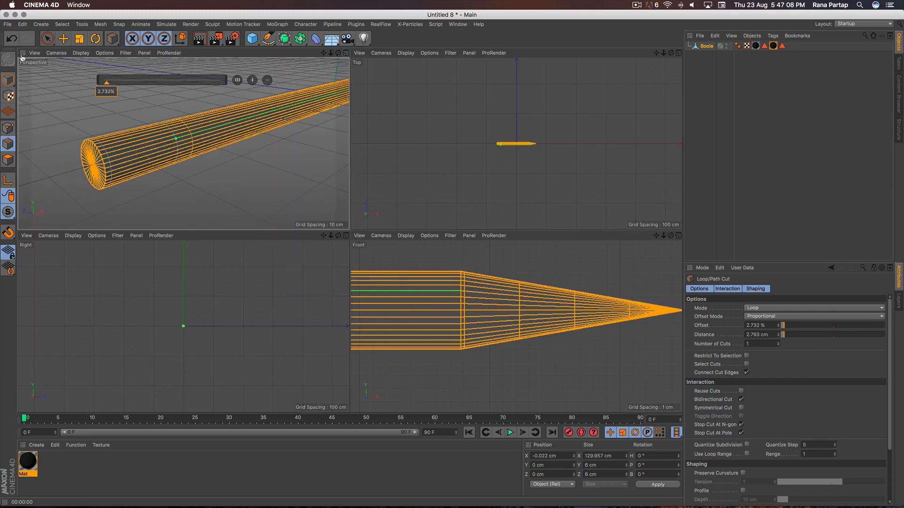
left_click(46, 39)
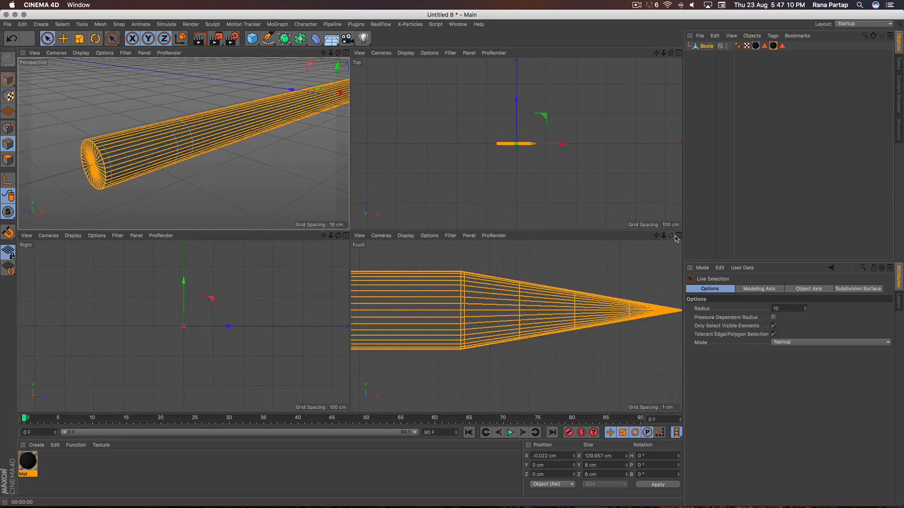
Select the narrow polygon ring at the pencil's flat end in the Front view with Rectangle Selection and apply the near-black material to it.
middle_click(518, 264)
scroll(141, 236, "down", 3)
middle_click_drag(141, 236, 445, 260, "alt")
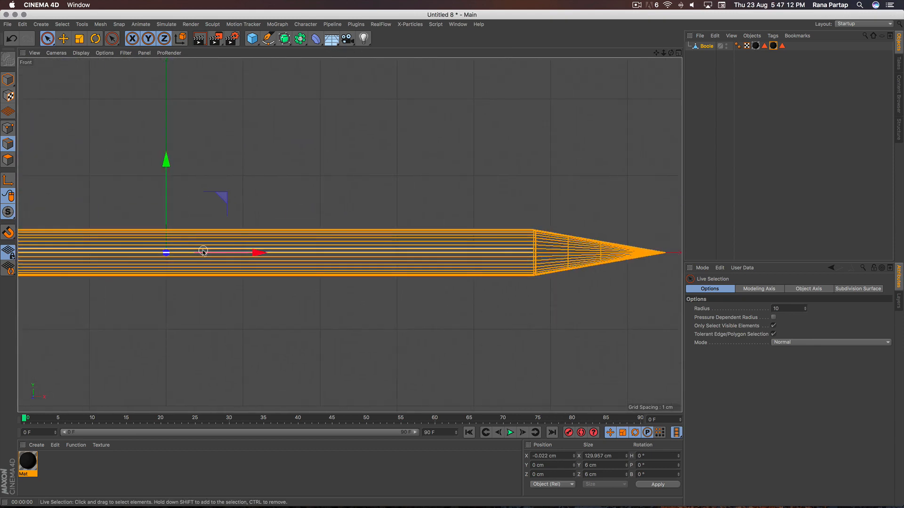
middle_click_drag(204, 250, 385, 236, "alt")
middle_click_drag(170, 248, 193, 247, "alt")
right_click_drag(200, 243, 211, 214, "alt")
left_click(10, 160)
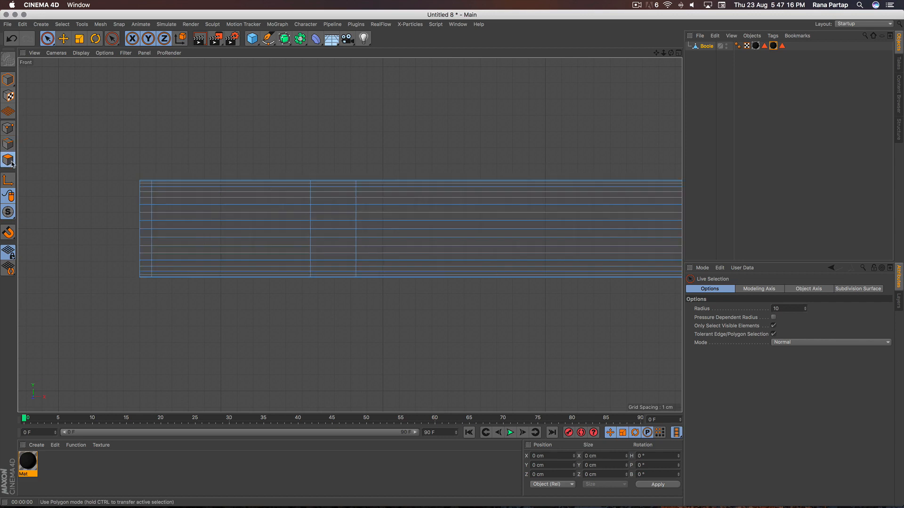
left_click_drag(48, 38, 76, 66)
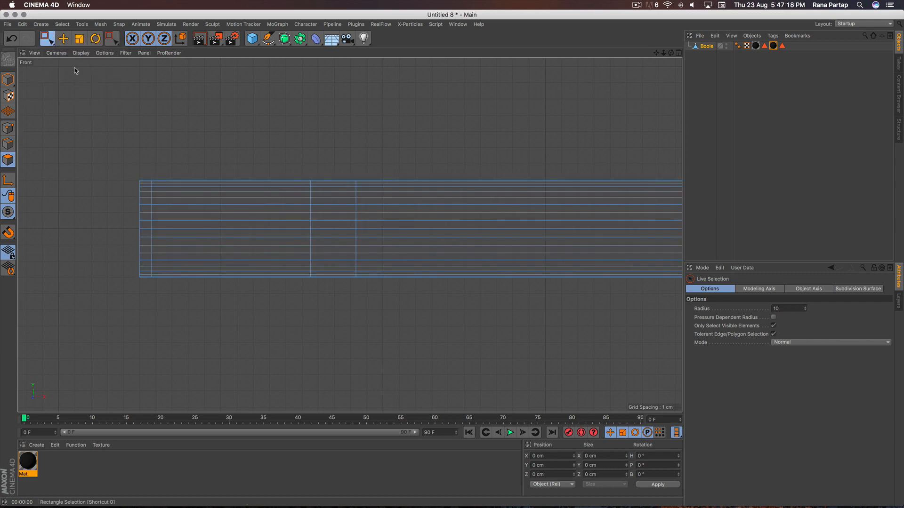
left_click_drag(124, 159, 158, 330)
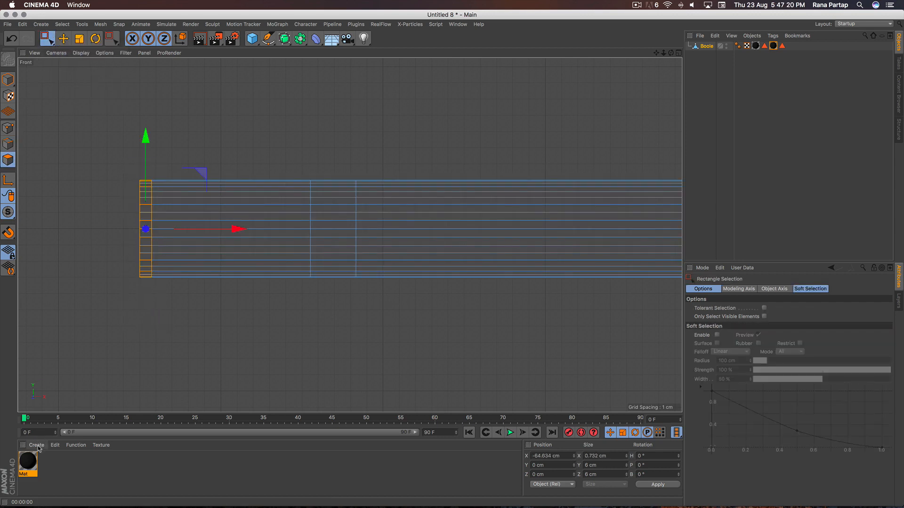
right_click(33, 461)
left_click(70, 337)
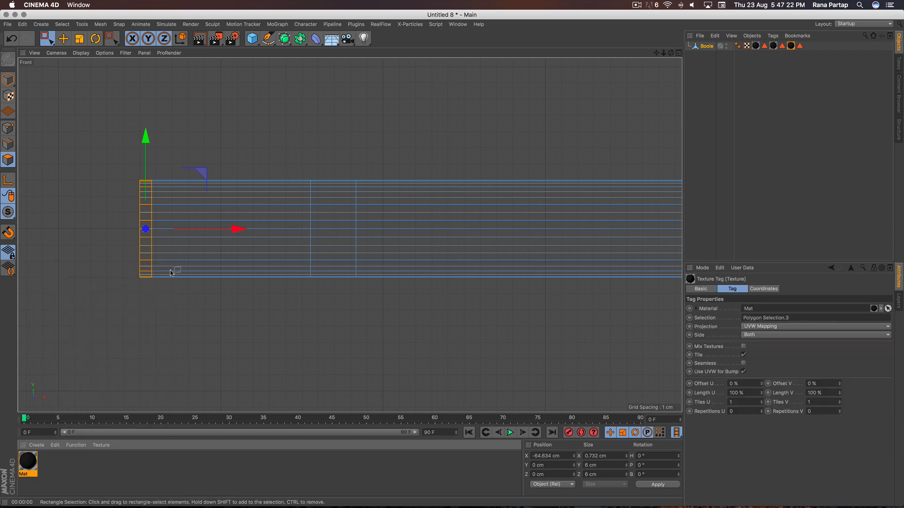
Select the polygon band between the two inner loop cuts near the flat end and apply the near-black material to it.
left_click_drag(304, 166, 366, 309)
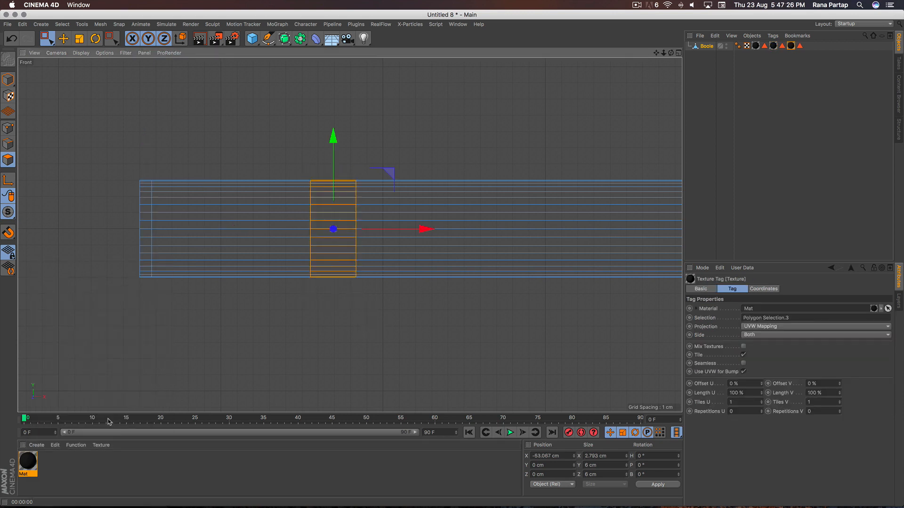
right_click(37, 464)
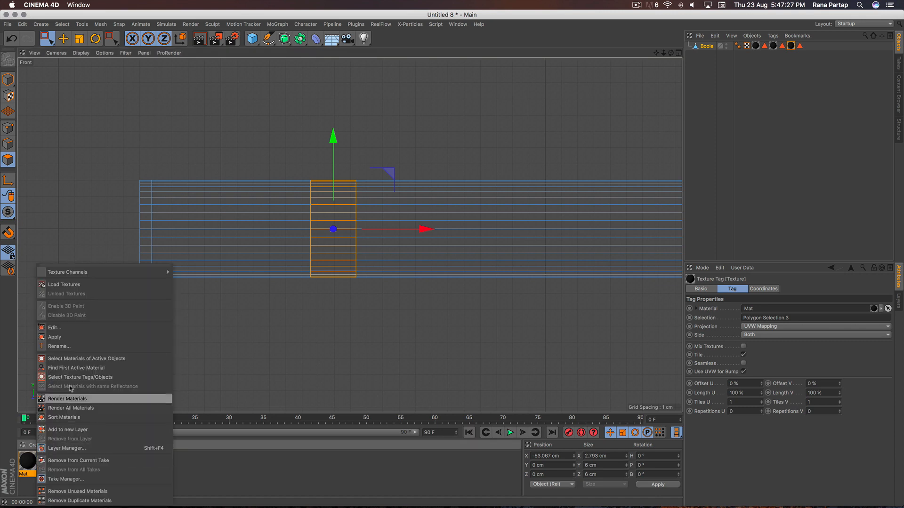
left_click(88, 333)
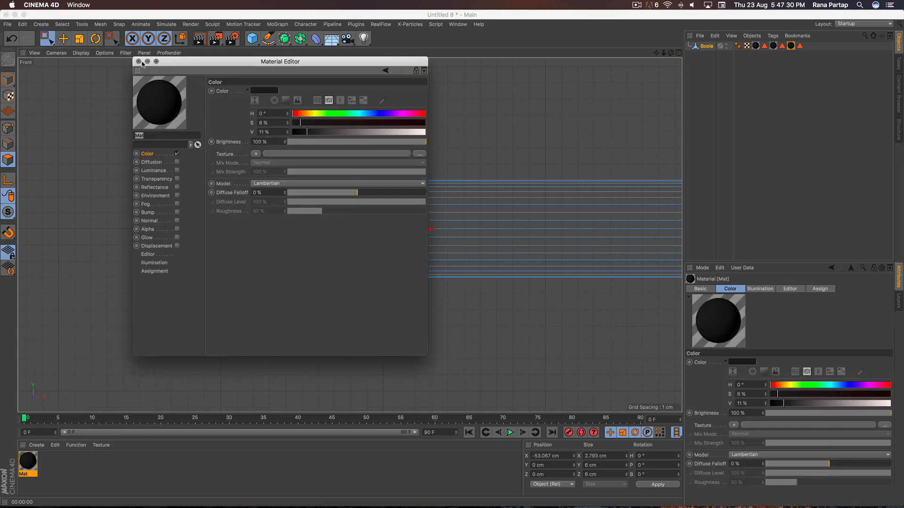
left_click(139, 61)
right_click(38, 463)
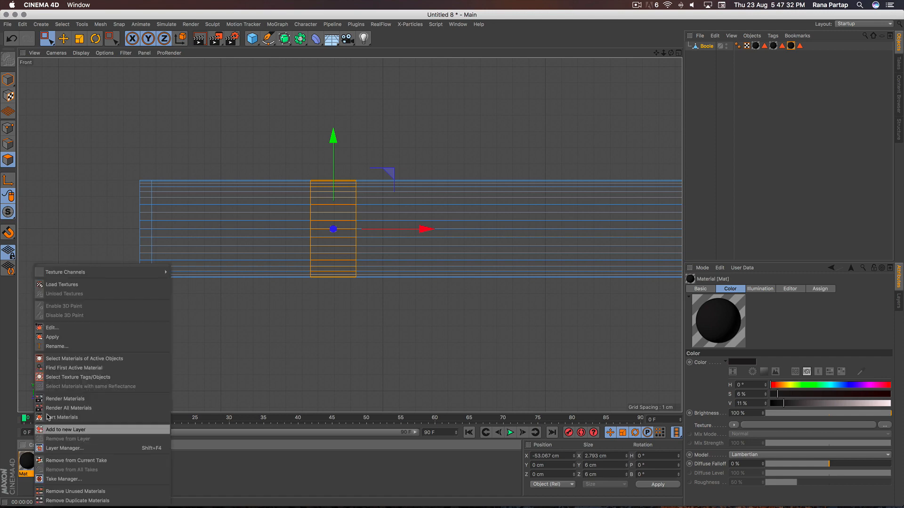
left_click(71, 341)
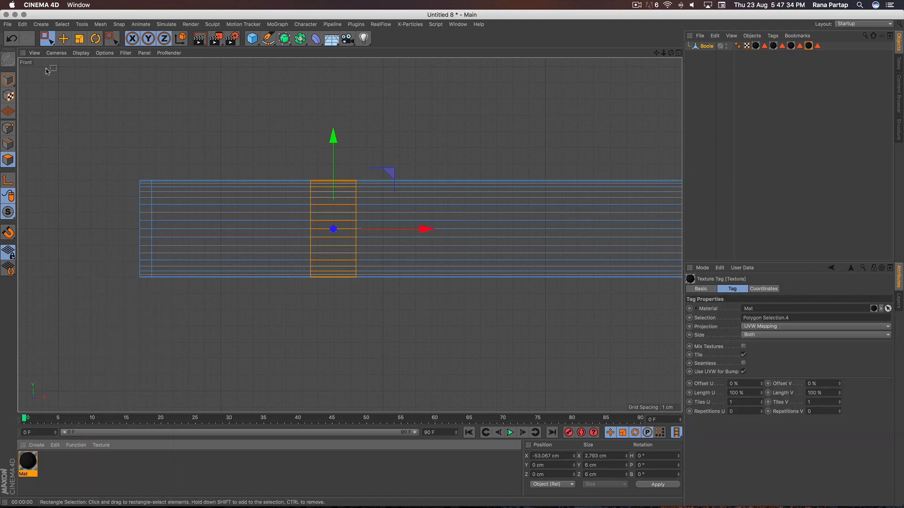
Return to the Perspective view with Live Selection and switch to Model mode to check the black bands on the whole pencil.
left_click_drag(47, 38, 66, 53)
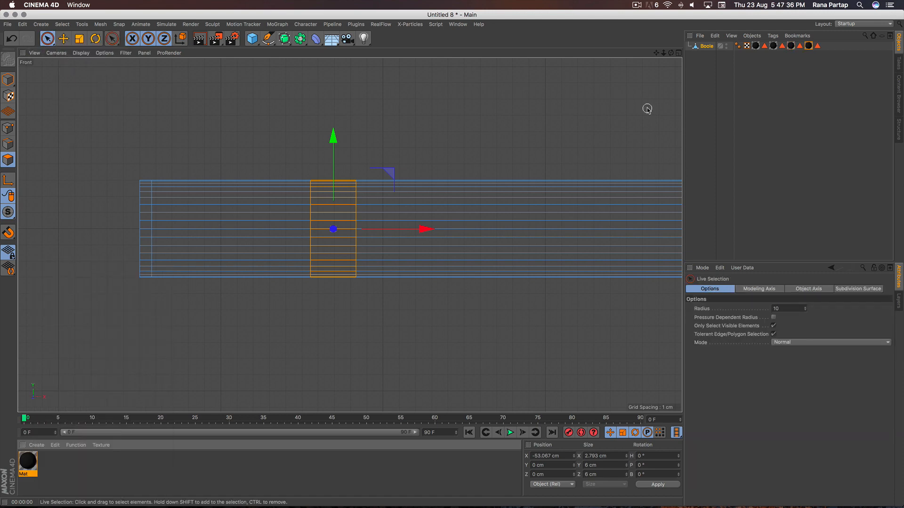
left_click(678, 54)
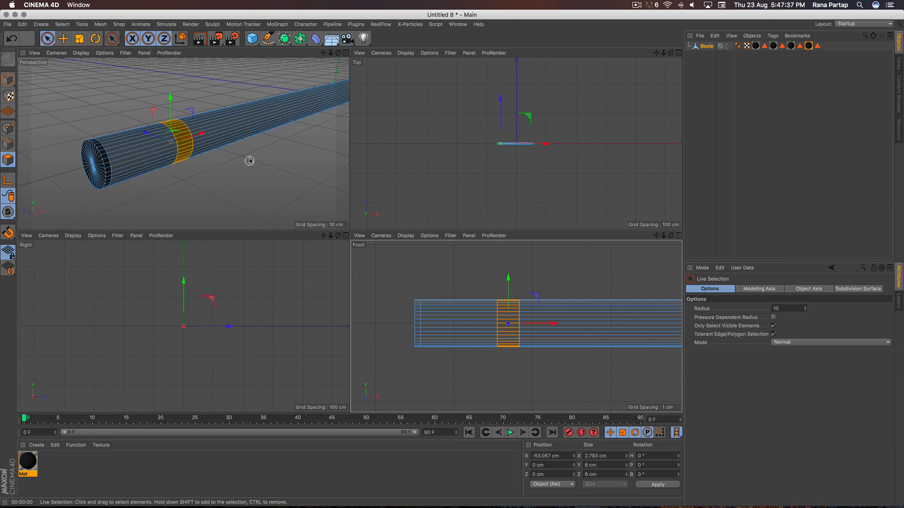
left_click(346, 53)
scroll(339, 289, "down", 5)
scroll(293, 269, "up", 3)
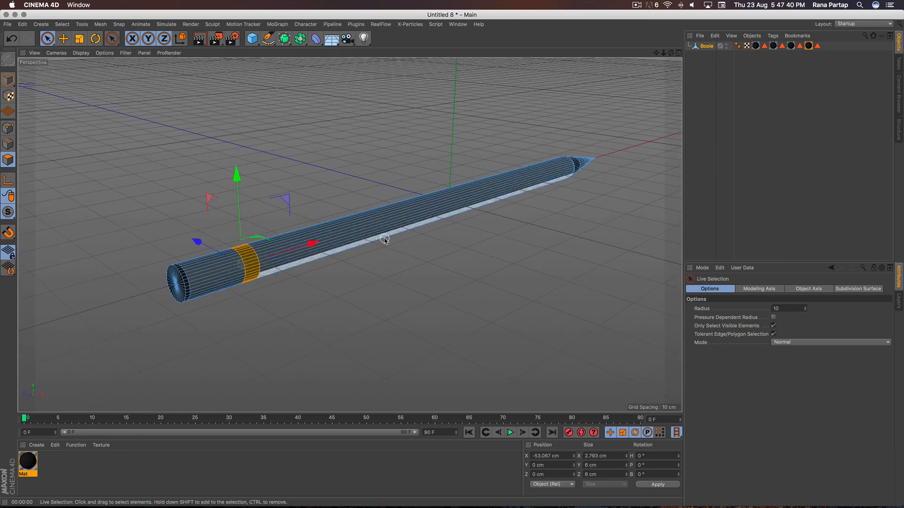
mouse_move(384, 239)
left_mouse_down("alt")
mouse_move(374, 273)
mouse_move(419, 264)
mouse_move(313, 287)
mouse_move(147, 164)
left_mouse_up("alt")
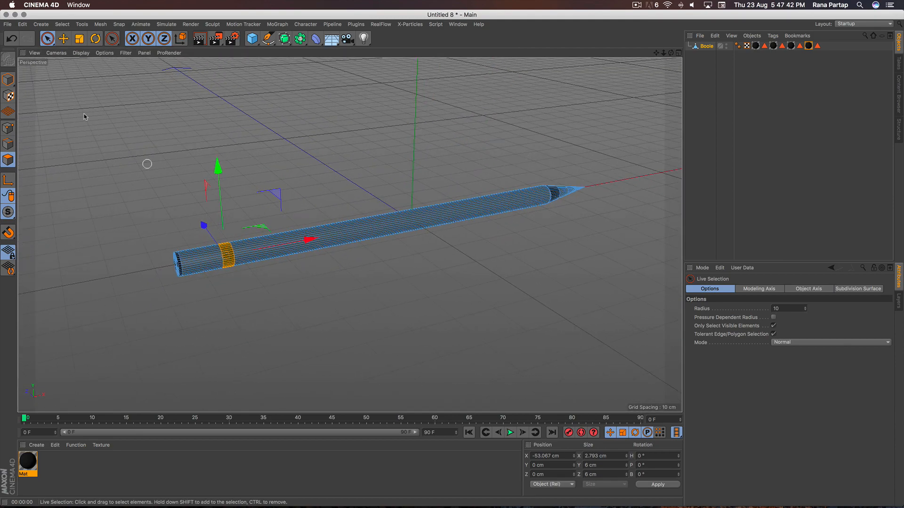
left_click(8, 79)
scroll(257, 145, "up", 2)
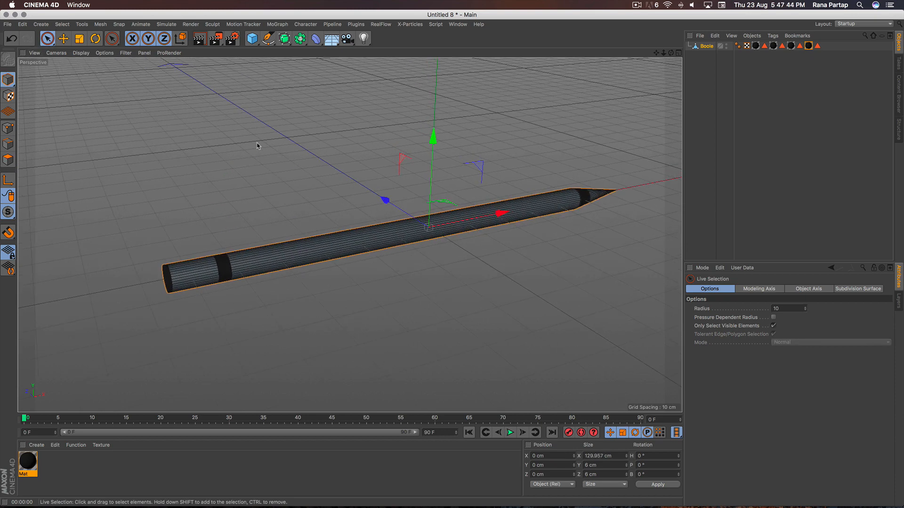
Move the pencil's axis to its pointed tip with Axis Center, using All Points and X at 100 %.
left_click_drag(258, 146, 268, 188, "alt")
mouse_move(446, 159)
left_mouse_down("alt")
mouse_move(371, 189)
mouse_move(492, 220)
mouse_move(349, 236)
mouse_move(293, 151)
mouse_move(292, 162)
left_mouse_up("alt")
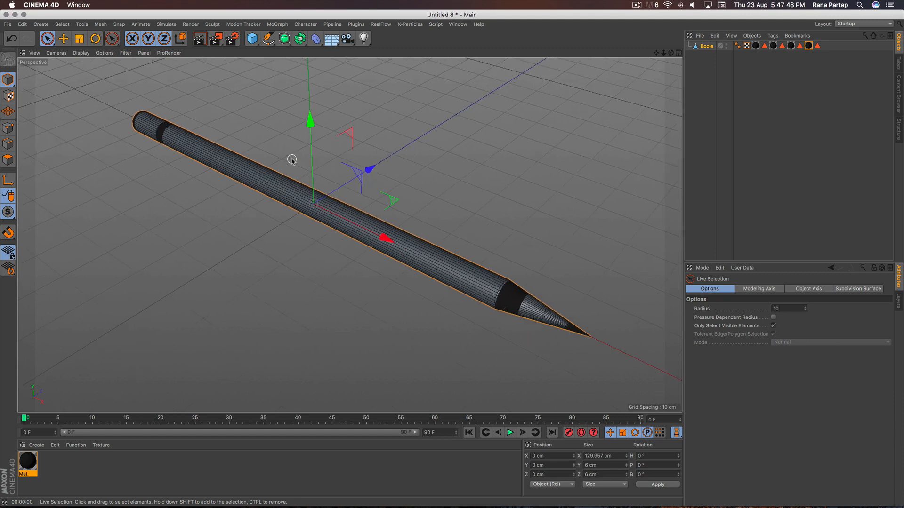
left_click(707, 47)
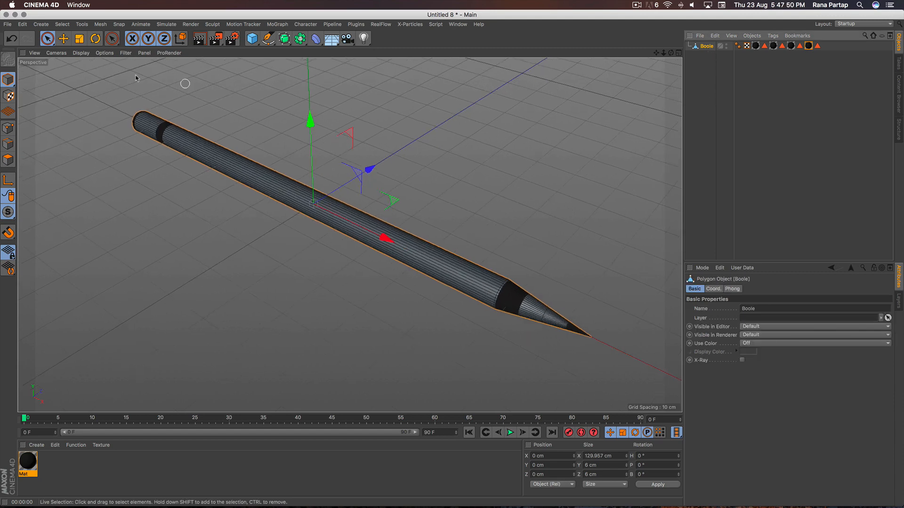
left_click(101, 24)
mouse_move(108, 109)
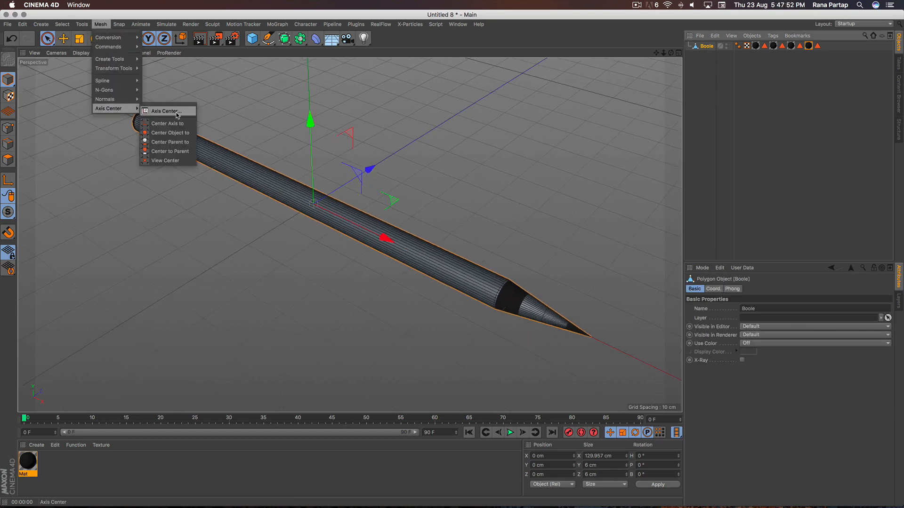
left_click(152, 109)
left_click_drag(191, 61, 584, 110)
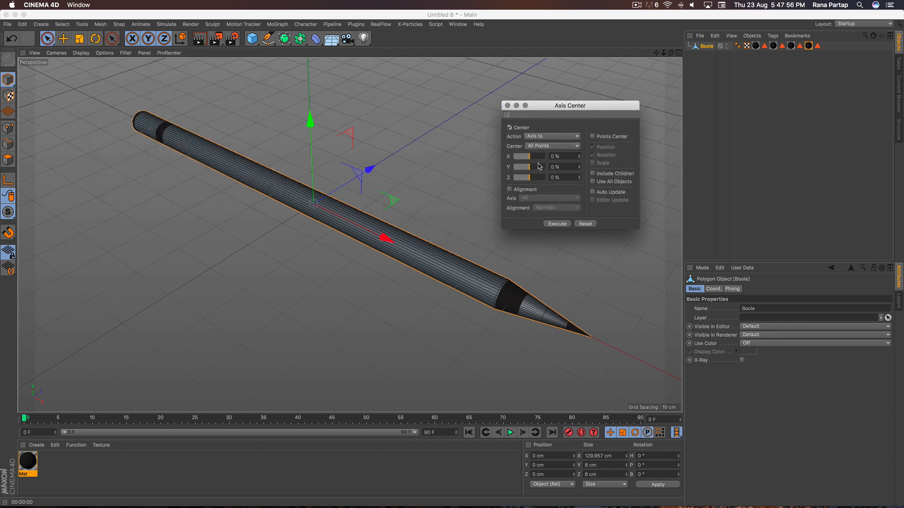
left_click(557, 224)
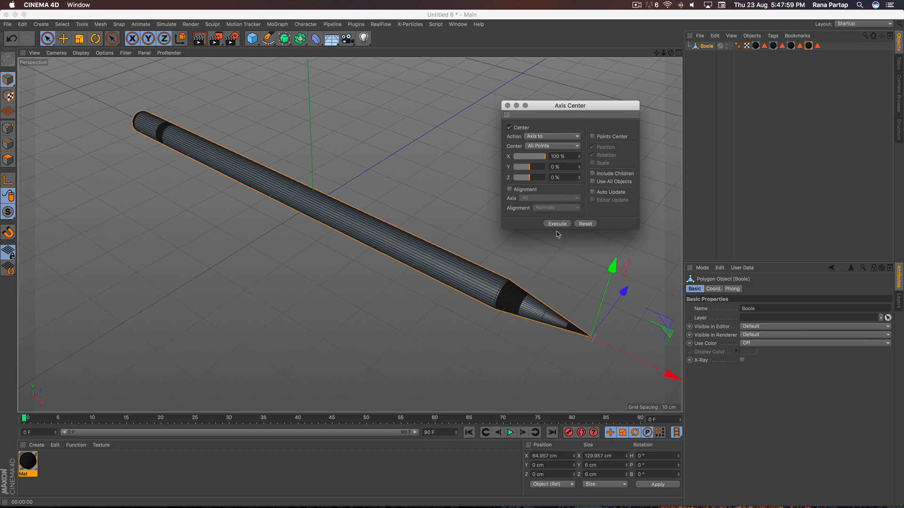
left_click(507, 106)
Rotate the pencil around its tip to a bank angle of about 124.4° so it stands tilted in a writing pose.
scroll(487, 313, "down", 5)
mouse_move(429, 257)
right_mouse_down("alt")
mouse_move(420, 280)
mouse_move(428, 259)
right_mouse_up("alt")
left_click_drag(421, 267, 448, 249, "alt")
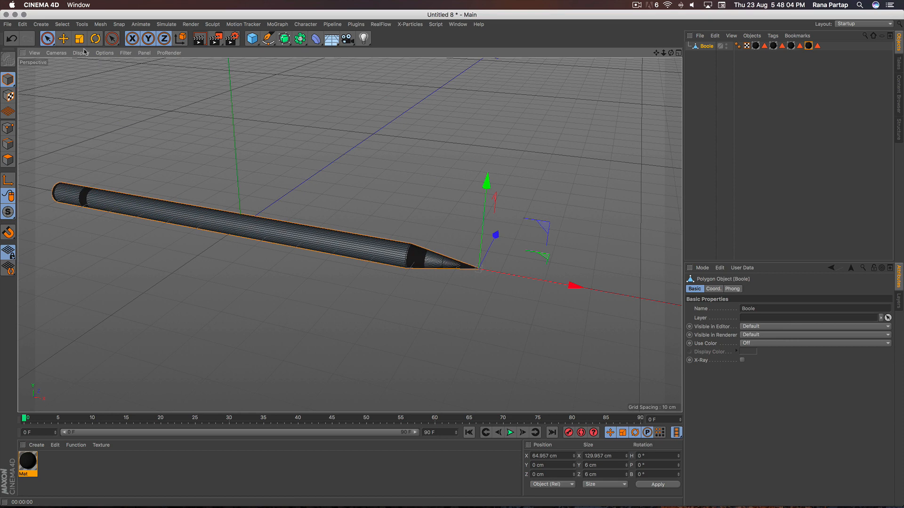
key("r")
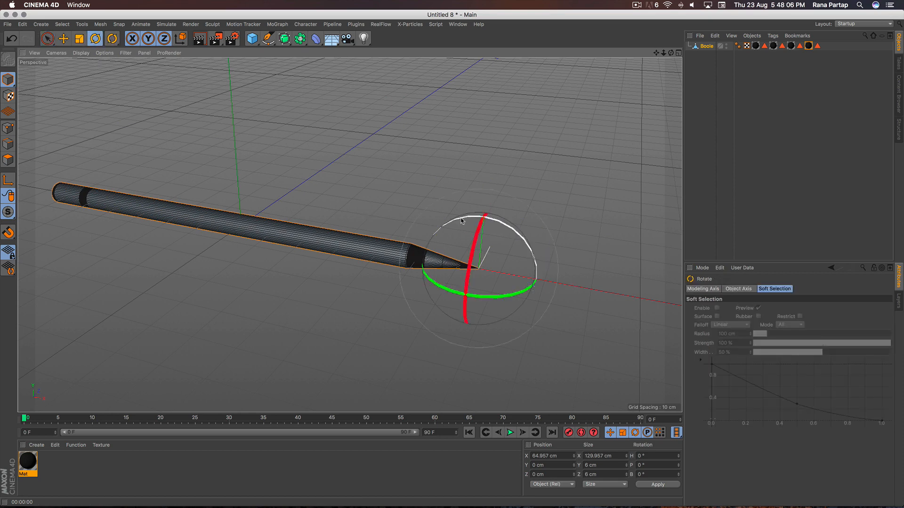
mouse_move(459, 223)
left_mouse_down()
mouse_move(555, 247)
mouse_move(587, 299)
mouse_move(481, 237)
left_mouse_up()
scroll(482, 236, "down", 3)
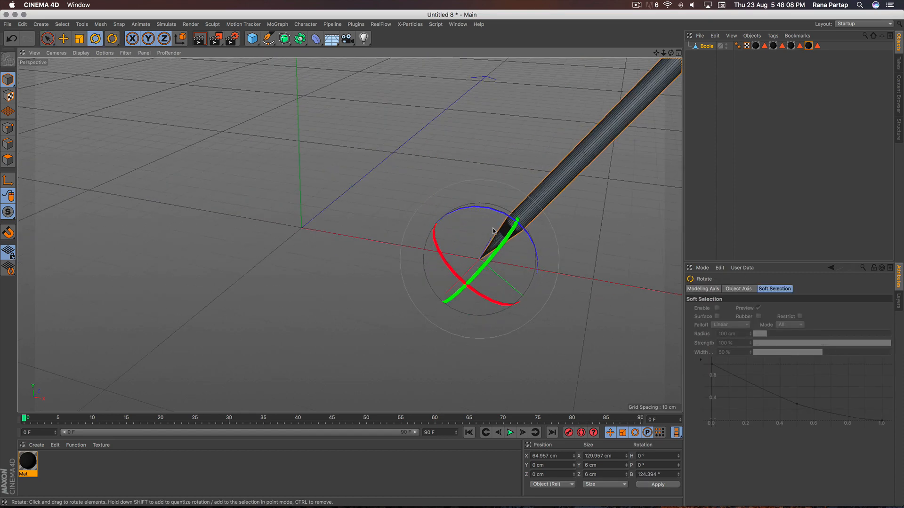
middle_click_drag(489, 225, 397, 236, "alt")
scroll(387, 198, "up", 2)
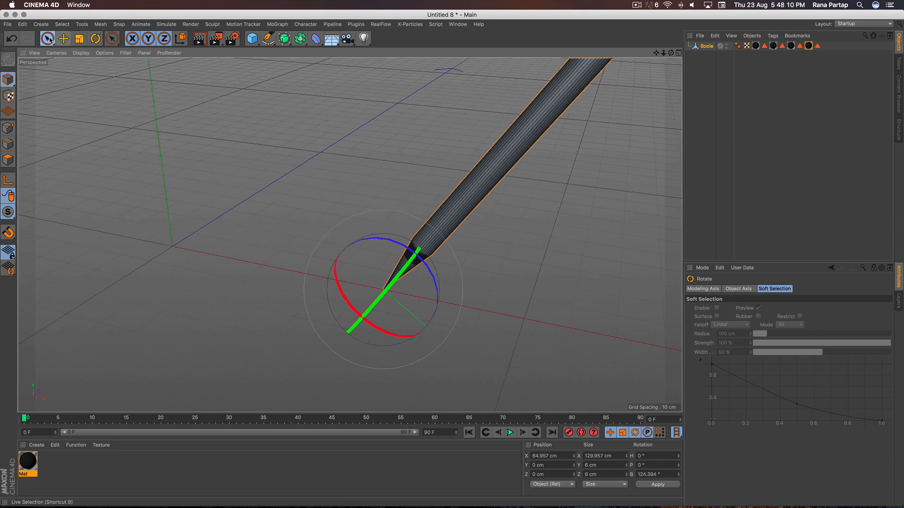
Return to Live Selection and render the Perspective view to check the tilted pencil.
left_click(47, 38)
scroll(353, 171, "down", 5)
middle_click_drag(369, 165, 380, 232, "alt")
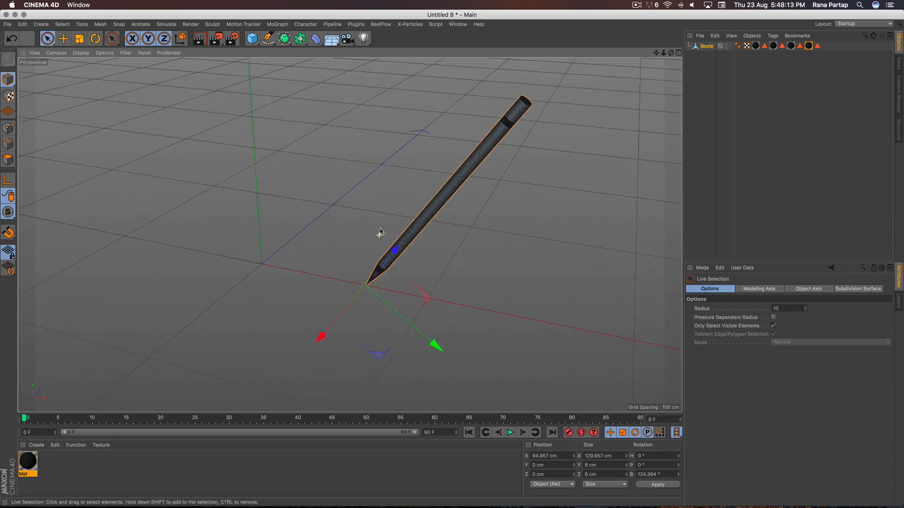
left_click(199, 38)
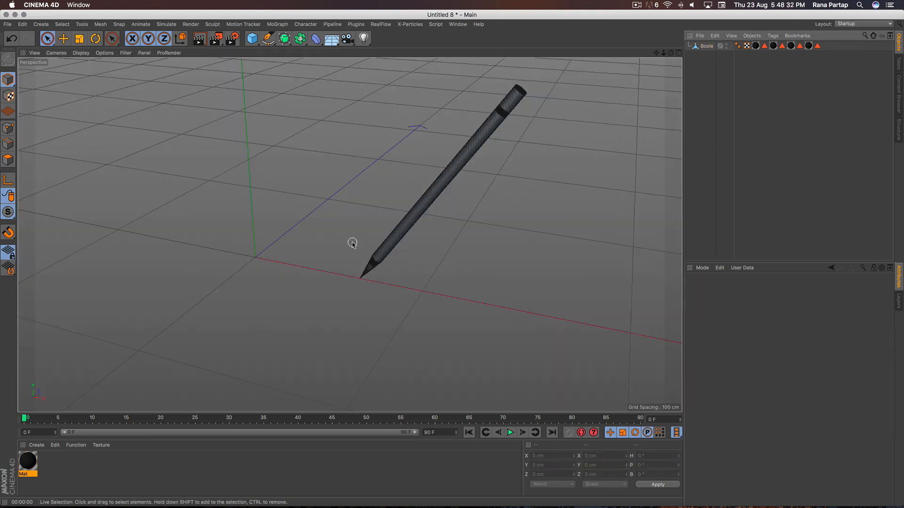
scroll(353, 242, "up", 3)
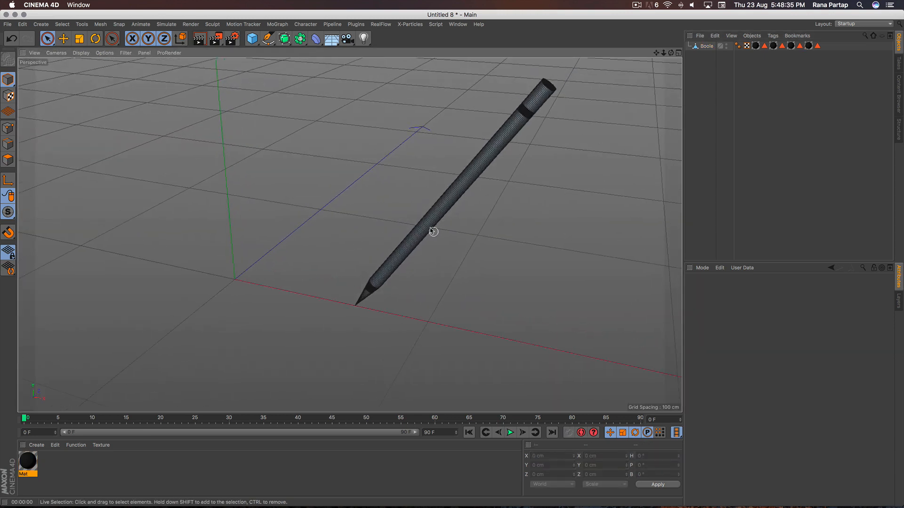
Add a Null object to the scene and attach a Vibrate tag to it.
left_click(429, 228)
scroll(376, 278, "up", 2)
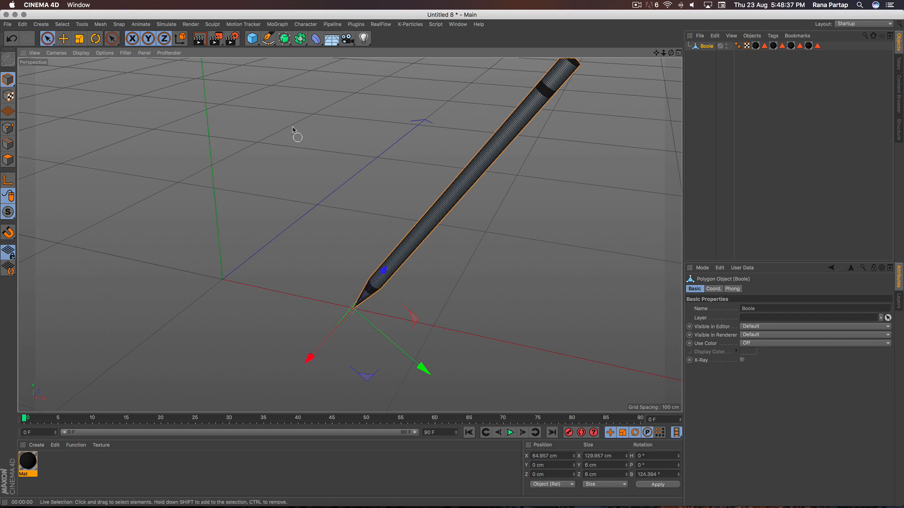
left_click(252, 38)
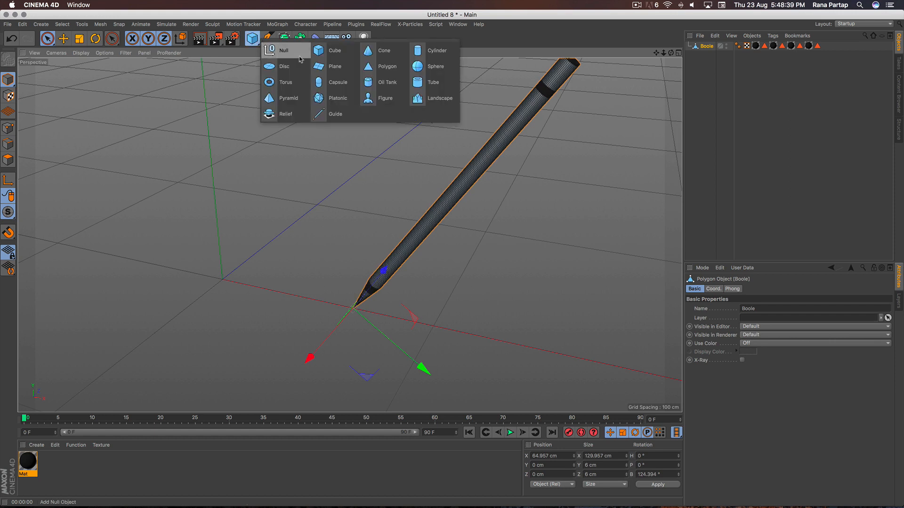
left_click(300, 57)
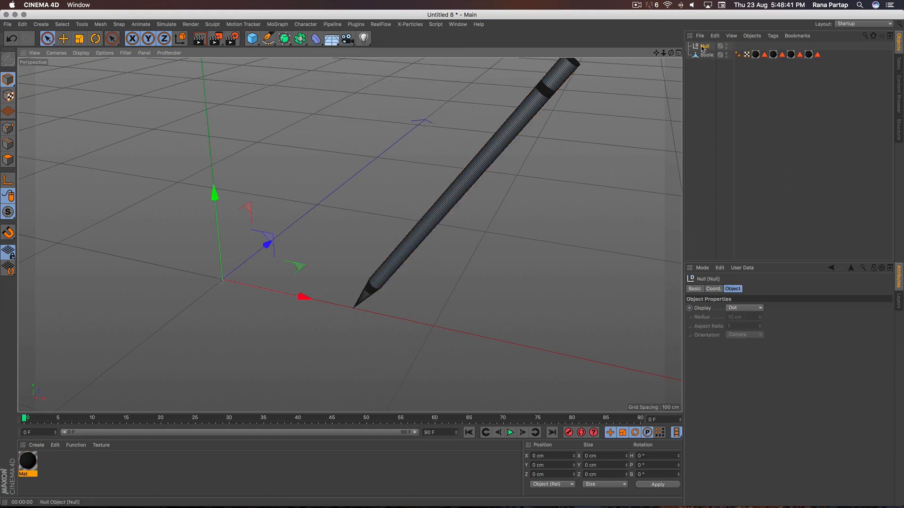
left_click(773, 38)
mouse_move(801, 49)
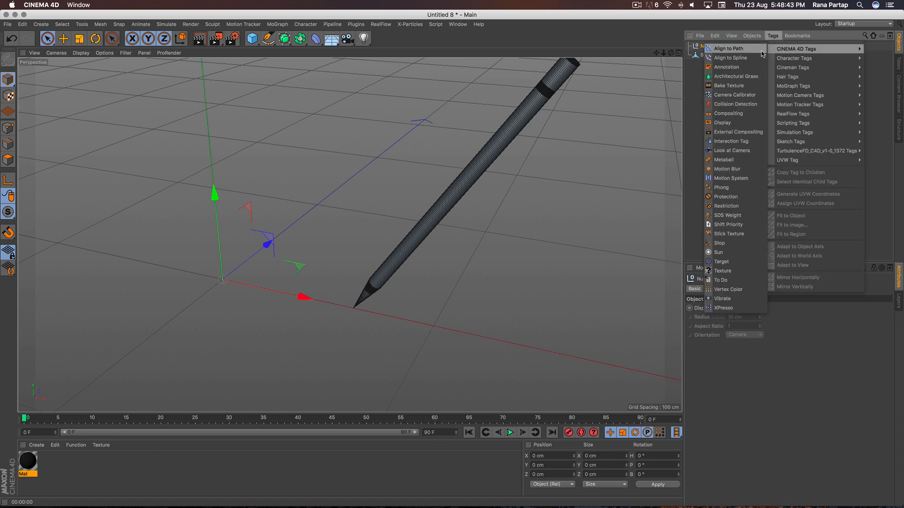
left_click(740, 299)
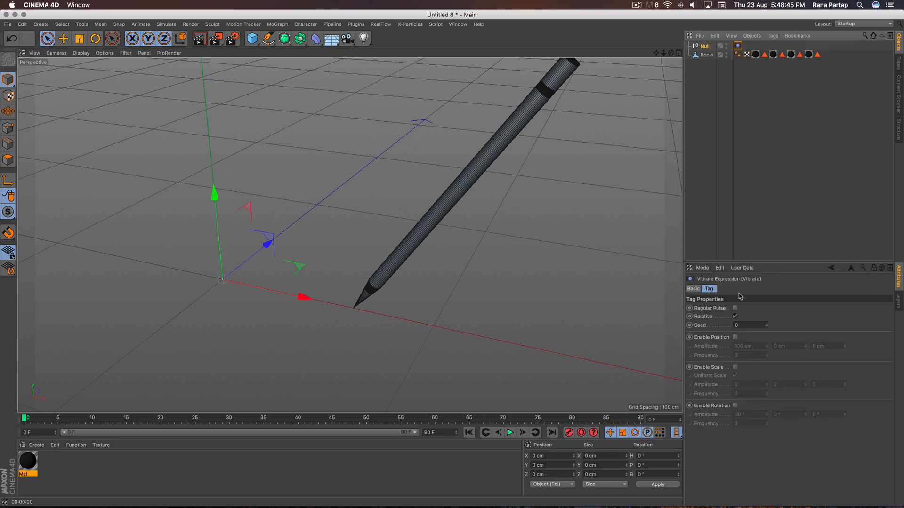
Enable position on the null's Vibrate tag with amplitudes of 400 cm, 0 cm and 400 cm and a frequency of 0.3.
left_click(706, 46)
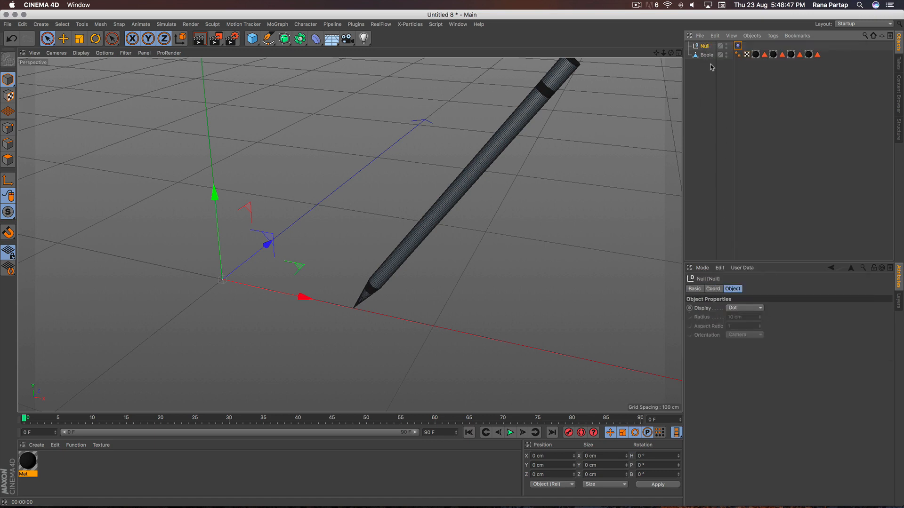
left_click(737, 46)
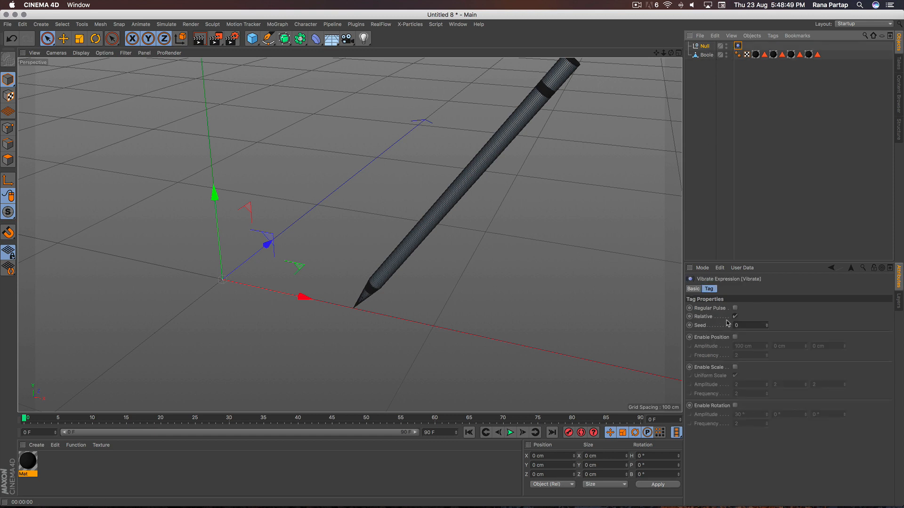
left_click(735, 337)
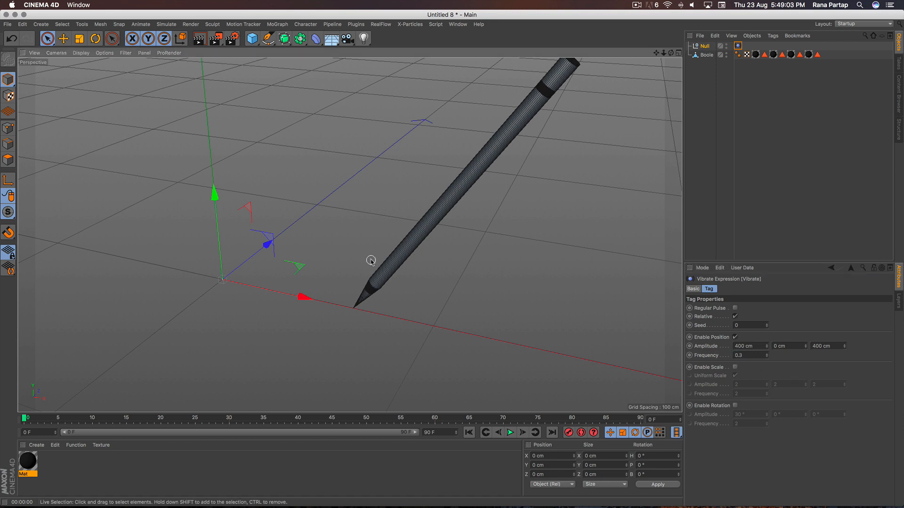
Play the animation from the first frame to check the null's vibration, stop it and return to the start.
scroll(362, 287, "down", 3)
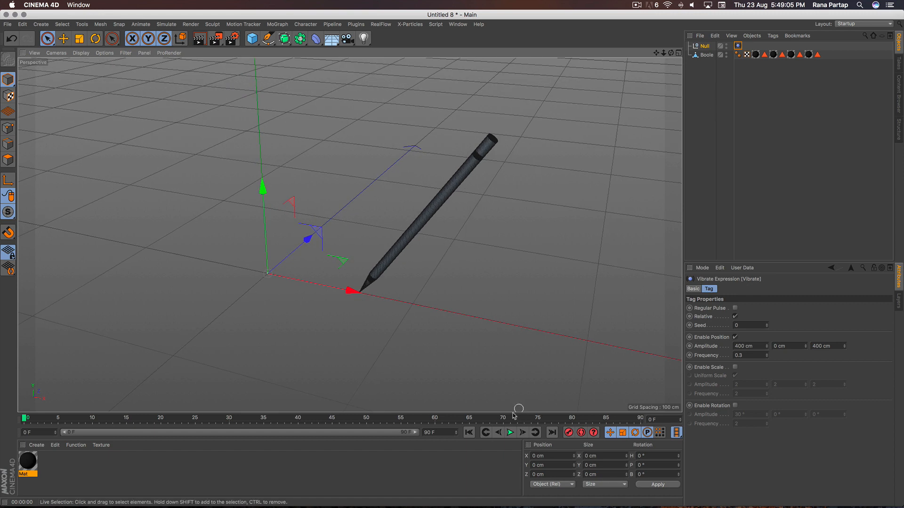
left_click(470, 434)
left_click(510, 432)
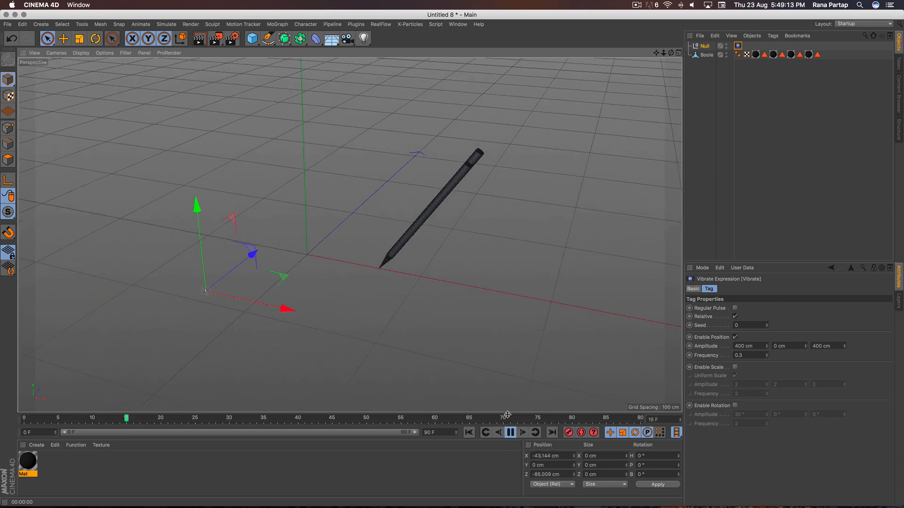
left_click(510, 433)
left_click(469, 433)
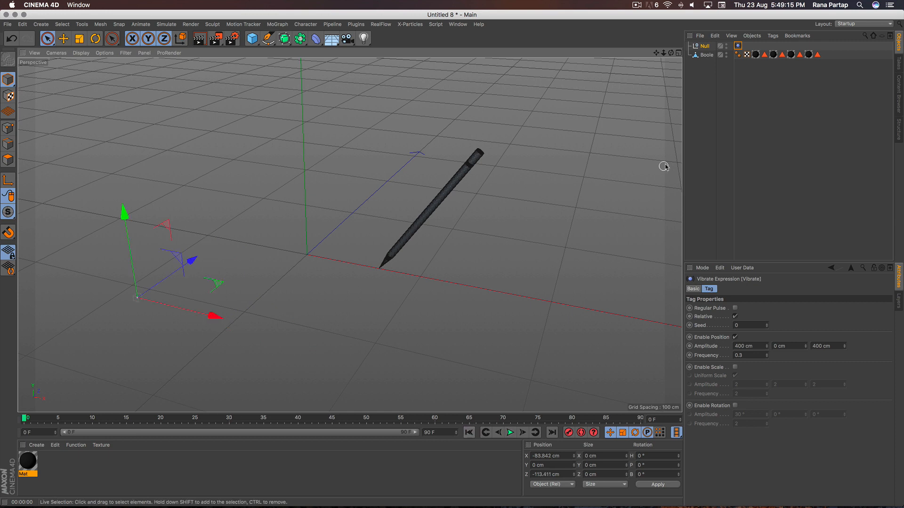
Make the pencil a child of the null and play the animation to check that it follows.
left_click_drag(697, 59, 705, 48)
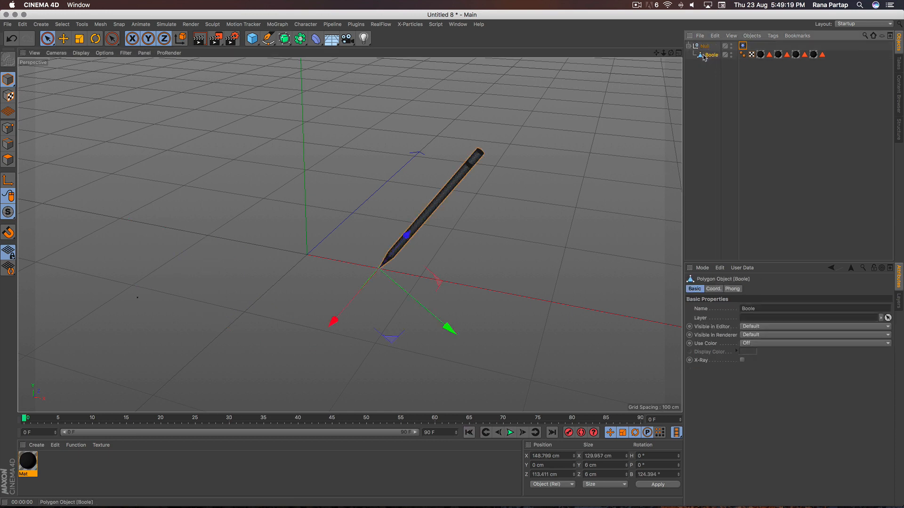
left_click(709, 46)
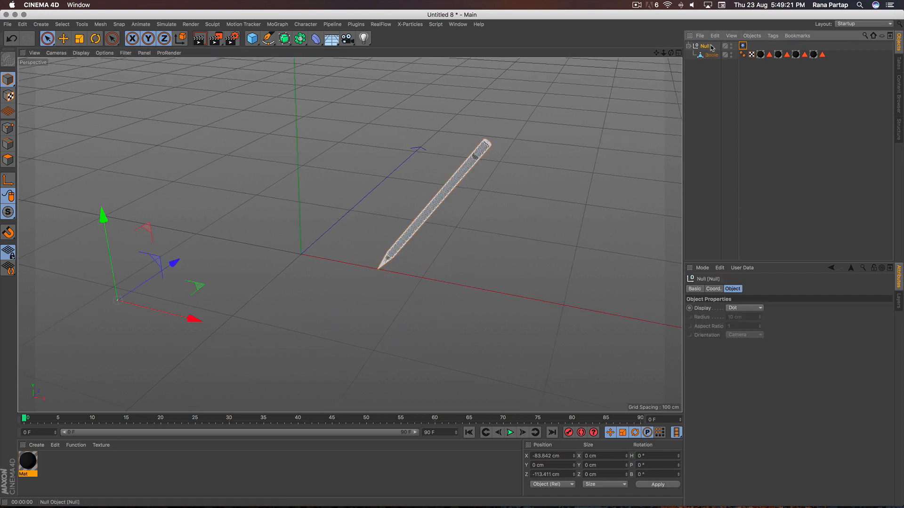
left_click(510, 433)
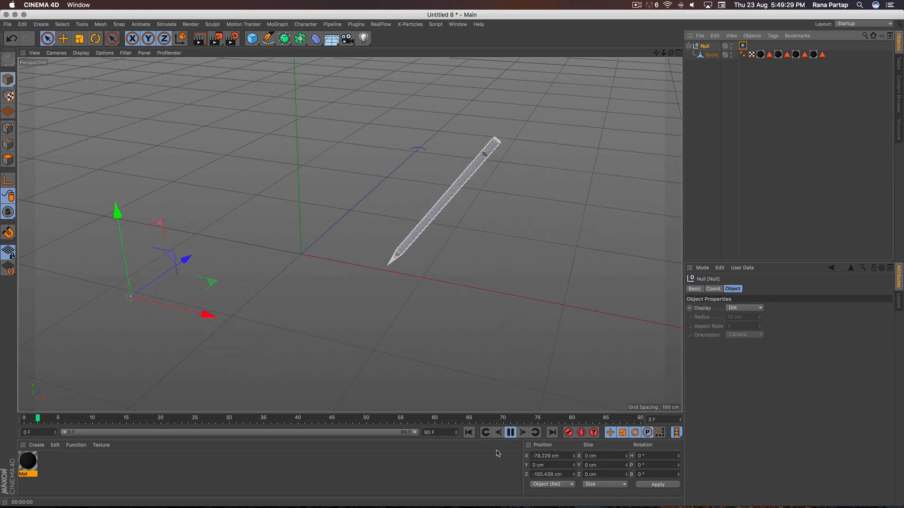
left_click(510, 432)
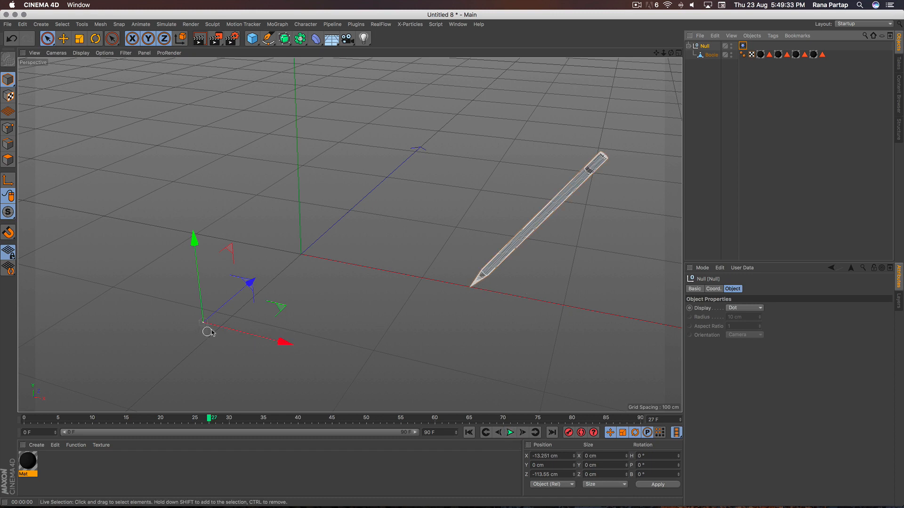
Set the pencil's X and Z positions to 0 cm so its tip sits on the parent null.
left_click(565, 195)
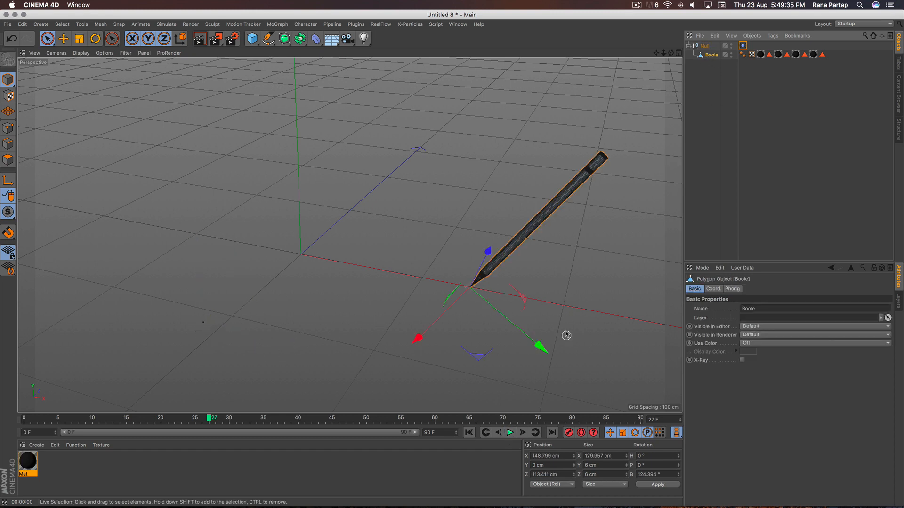
left_click(560, 456)
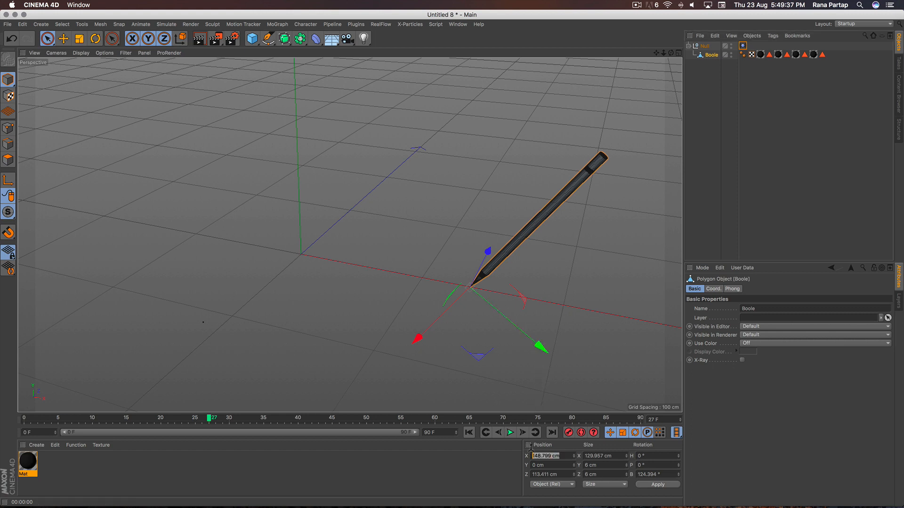
type("0")
key("Return")
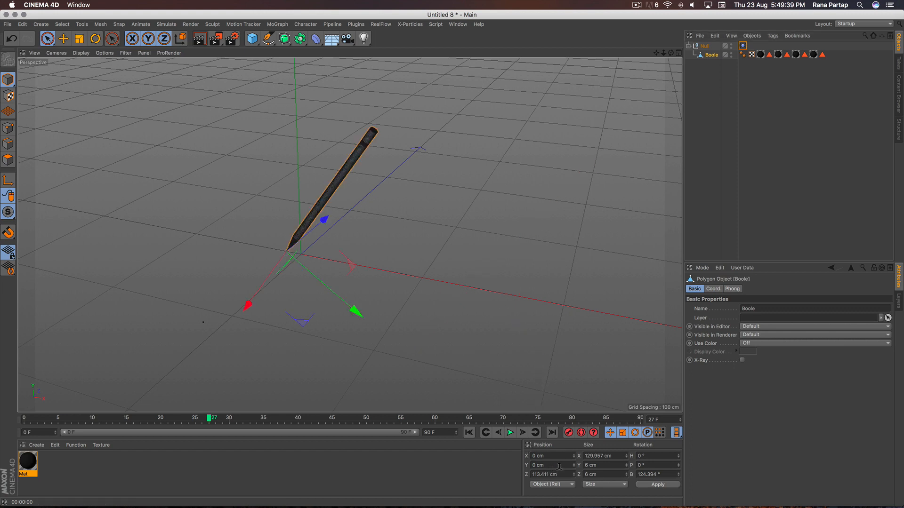
type("0")
key("Return")
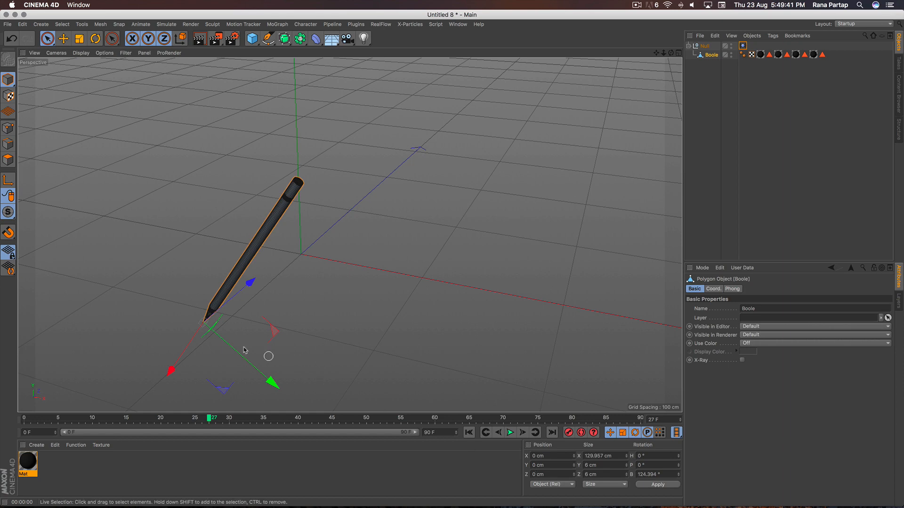
Select the null and replay the animation from the first frame to check the pencil's random movement.
mouse_move(289, 307)
left_mouse_down("alt")
mouse_move(272, 343)
mouse_move(347, 236)
mouse_move(358, 235)
left_mouse_up("alt")
right_click_drag(358, 236, 381, 259, "alt")
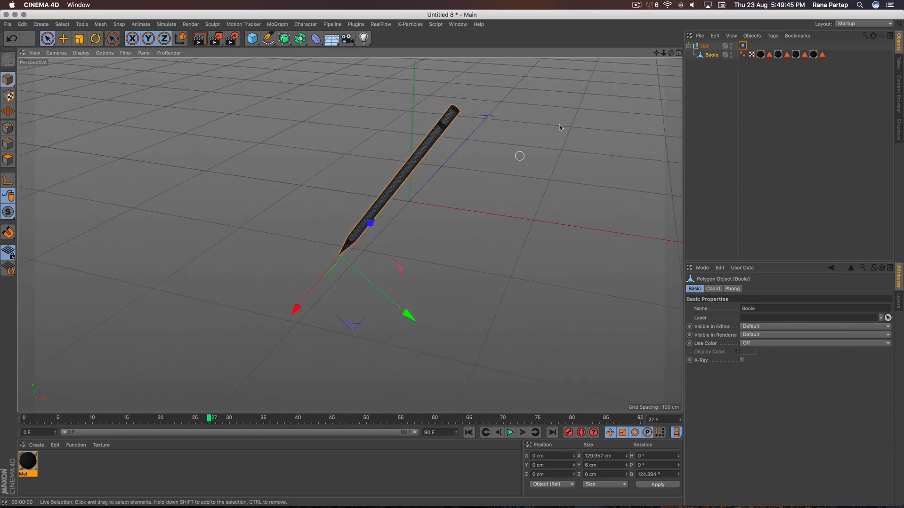
left_click(705, 46)
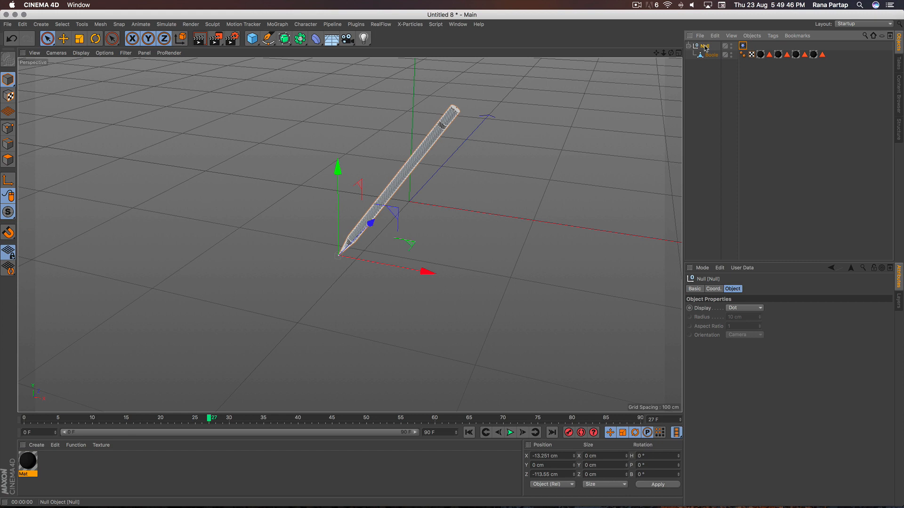
left_click(469, 432)
left_click(511, 433)
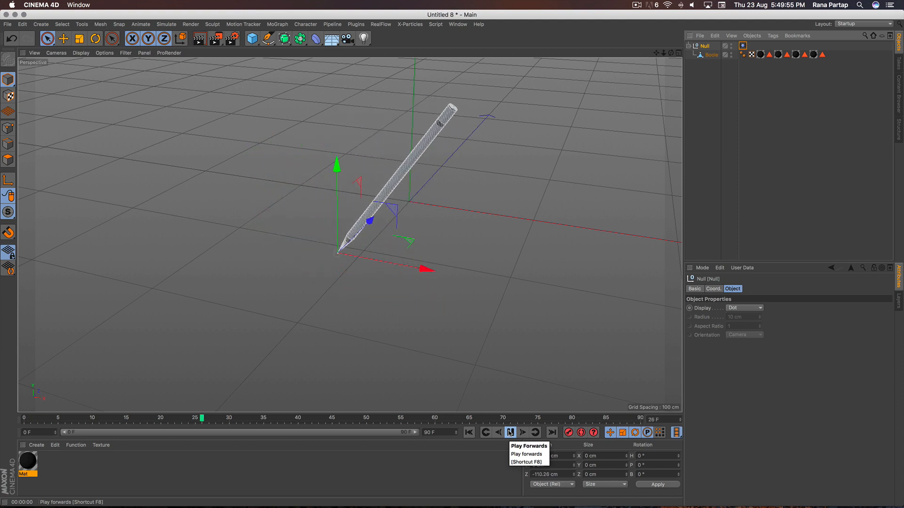
left_click(510, 432)
Display the viewport in Gouraud Shading without lines and render the view to preview the pencil's material.
left_click(81, 53)
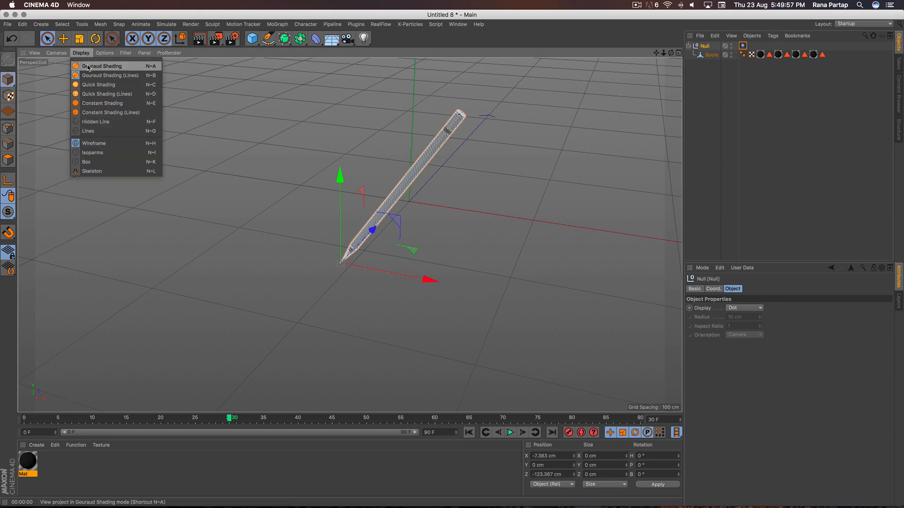
left_click(100, 66)
scroll(376, 183, "up", 3)
scroll(375, 183, "up", 3)
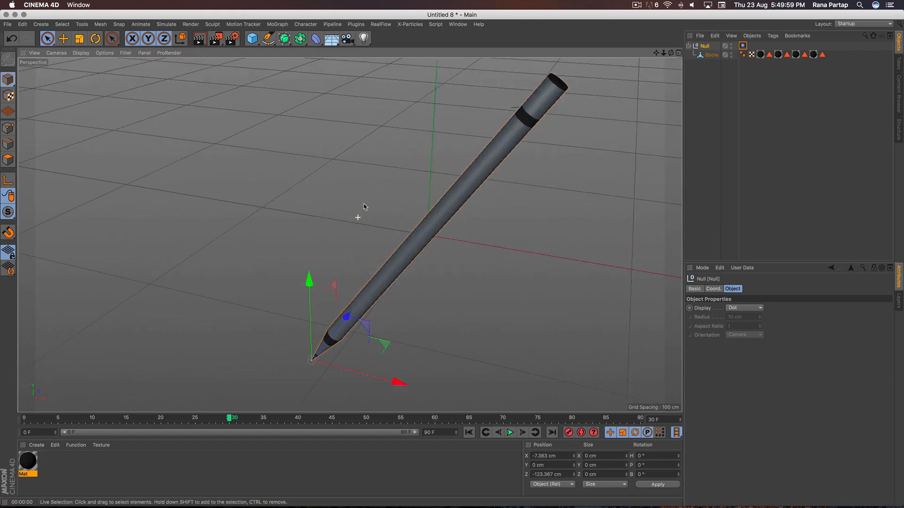
left_click(199, 38)
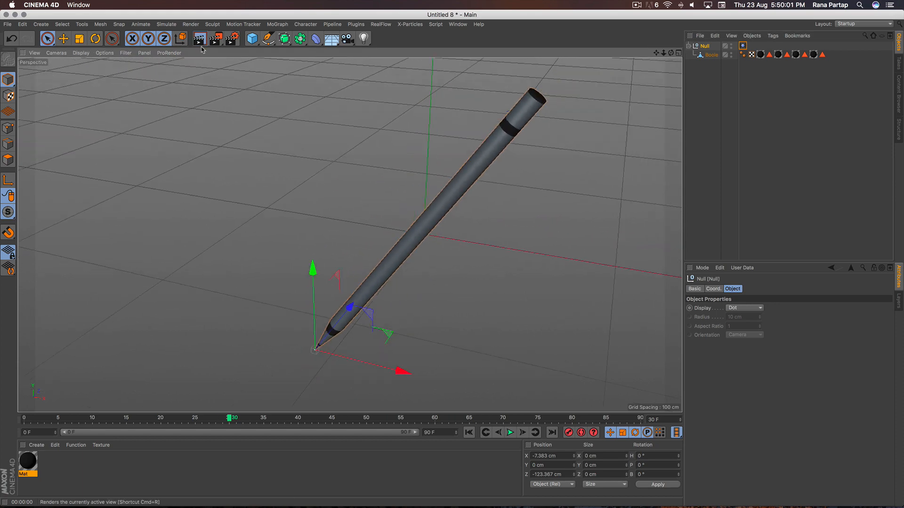
left_click(404, 176)
mouse_move(399, 177)
left_mouse_down("alt")
mouse_move(367, 193)
mouse_move(360, 212)
left_mouse_up("alt")
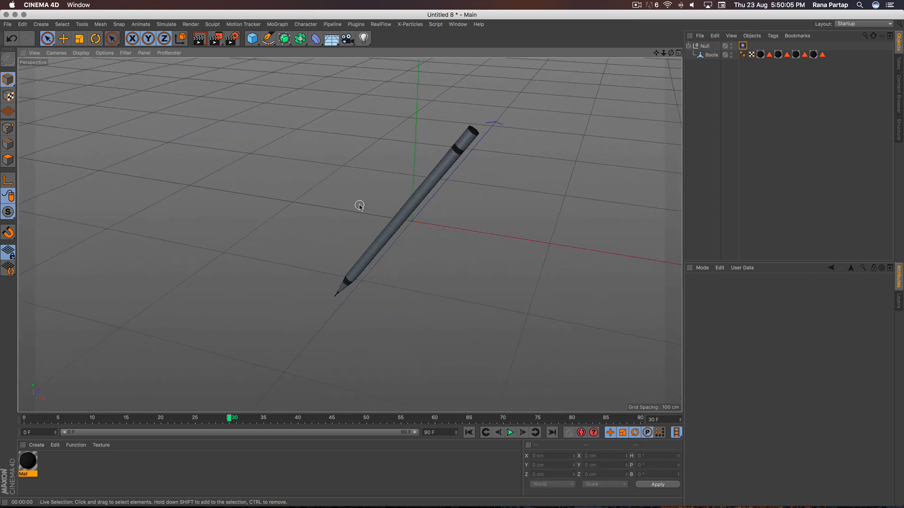
Select the pencil object and add a MoGraph Tracer linked to it.
left_click(459, 157)
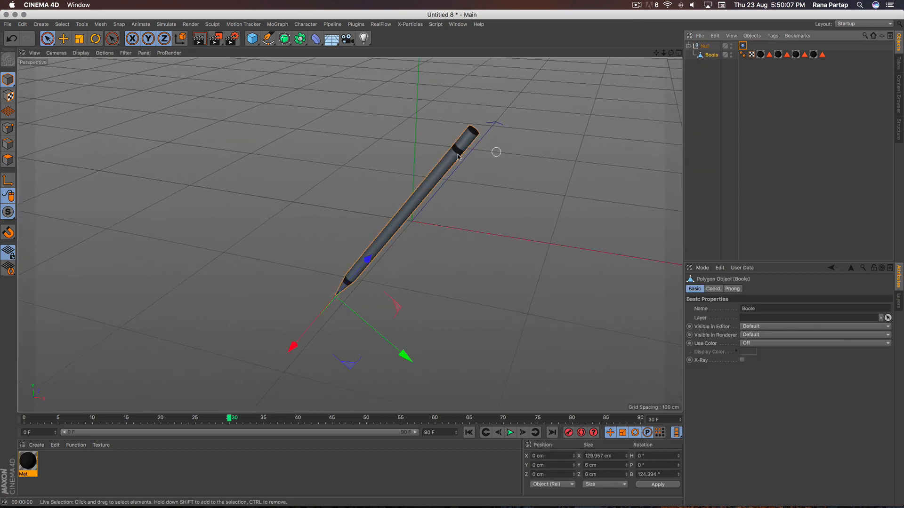
left_click(278, 24)
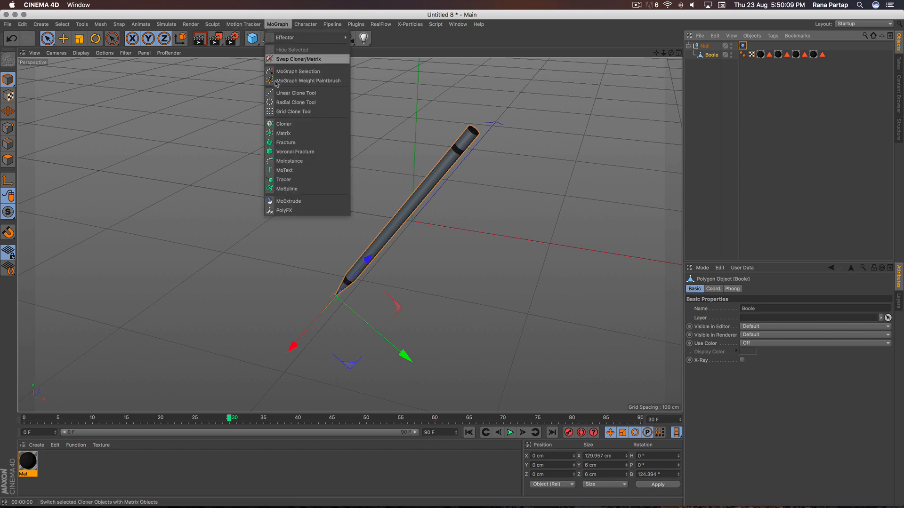
left_click(303, 181)
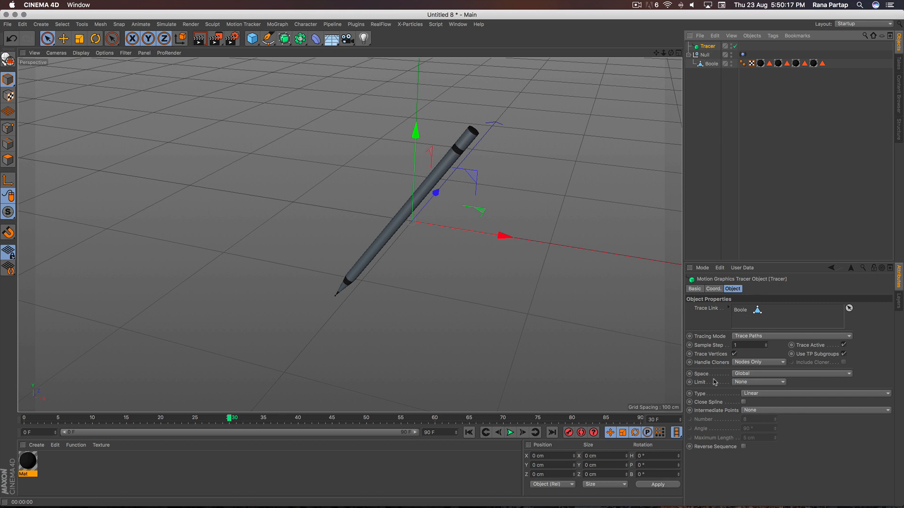
Play the animation from the first frame to check the traced paths, stop it and return to the start.
left_click(469, 432)
left_click(510, 434)
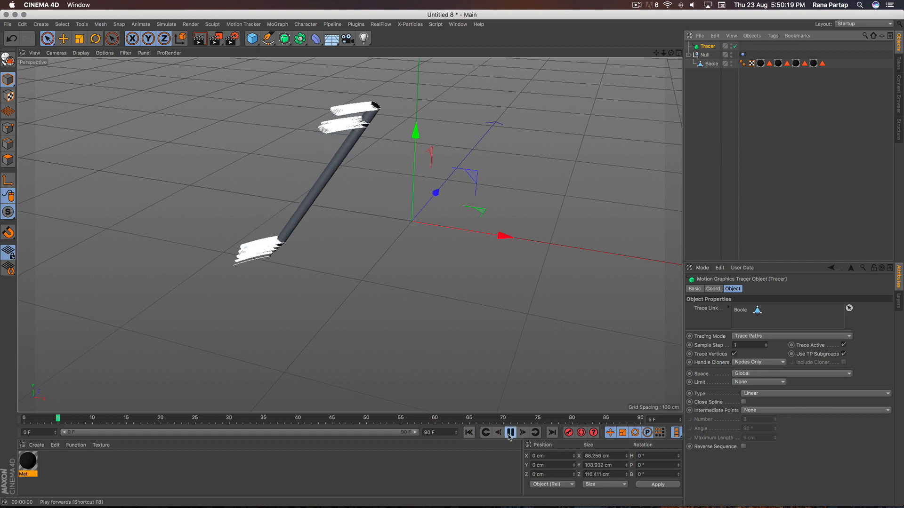
left_click(510, 433)
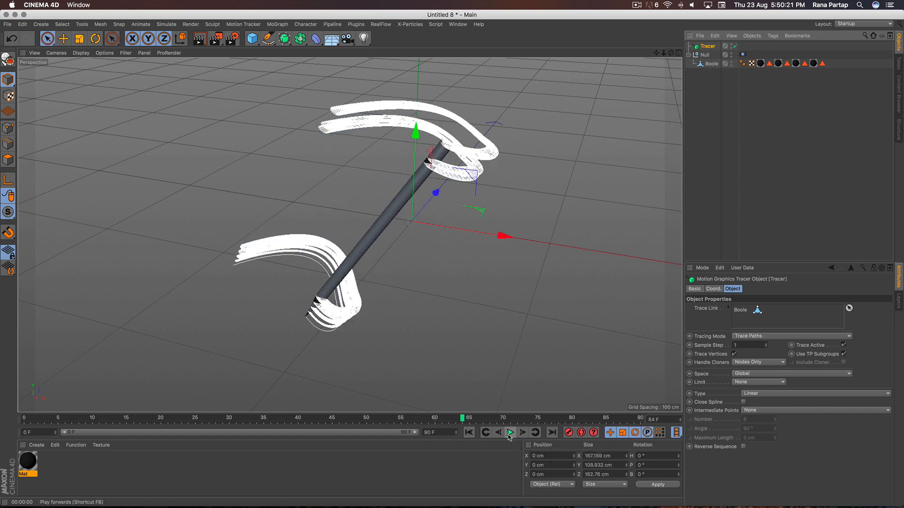
left_click(469, 432)
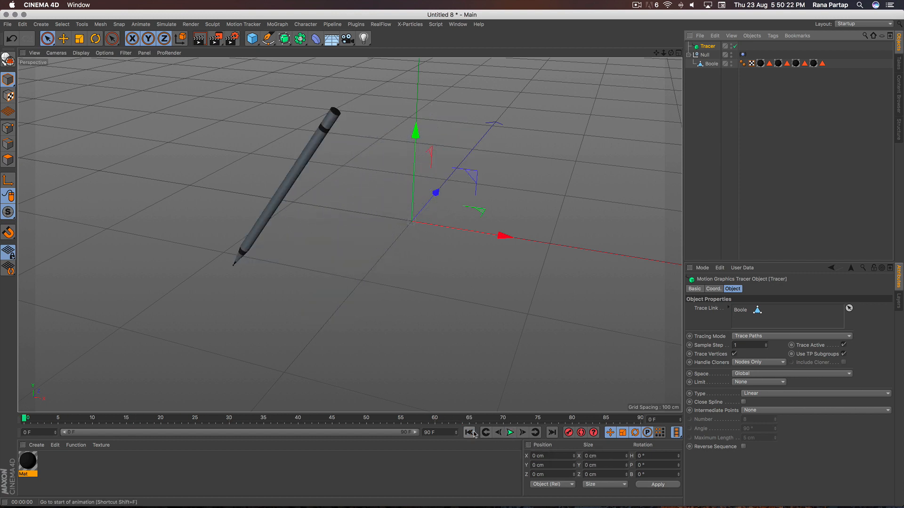
Turn off Trace Vertices on the Tracer and replay the animation from the first frame to check the single line.
left_click(734, 354)
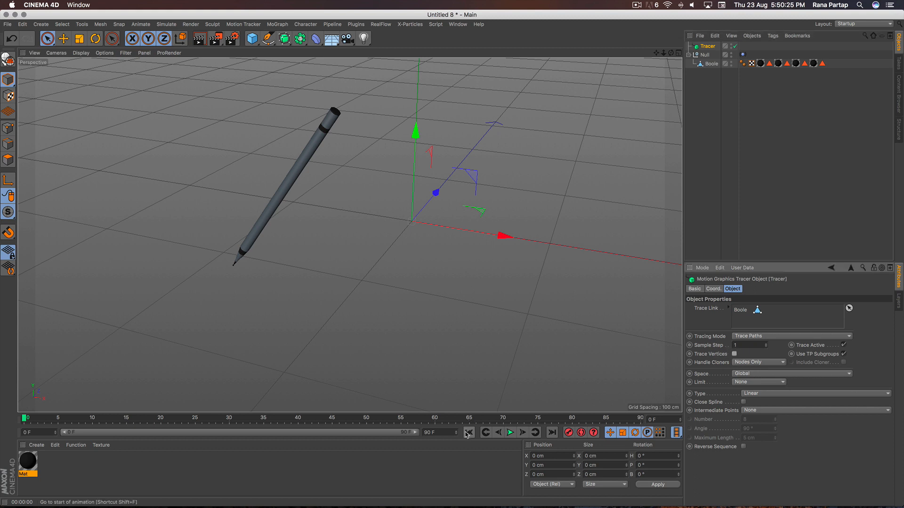
left_click(510, 433)
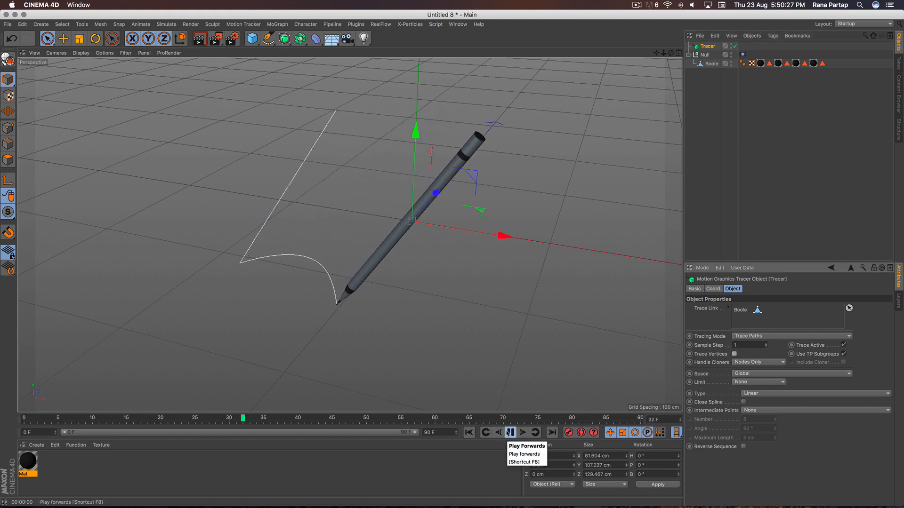
left_click(508, 432)
left_click(469, 432)
left_click(510, 433)
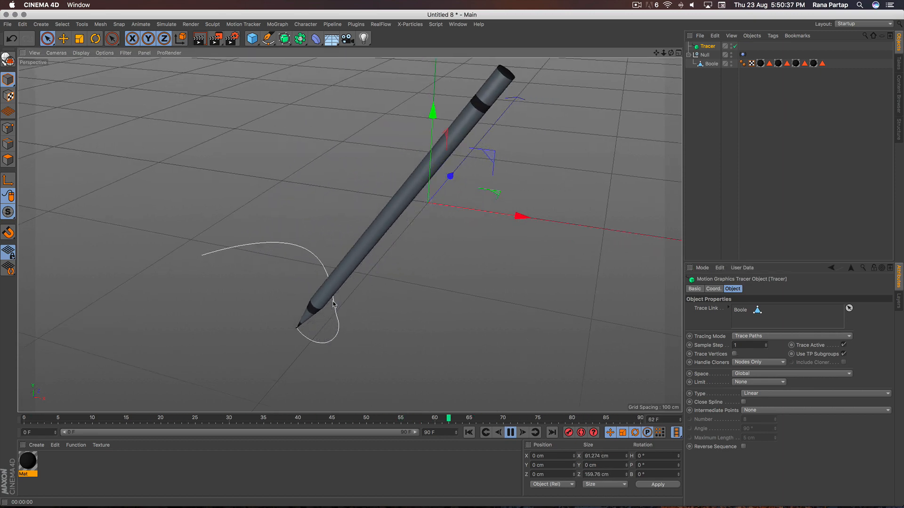
left_click_drag(333, 305, 406, 285, "alt")
middle_click_drag(286, 312, 409, 311, "alt")
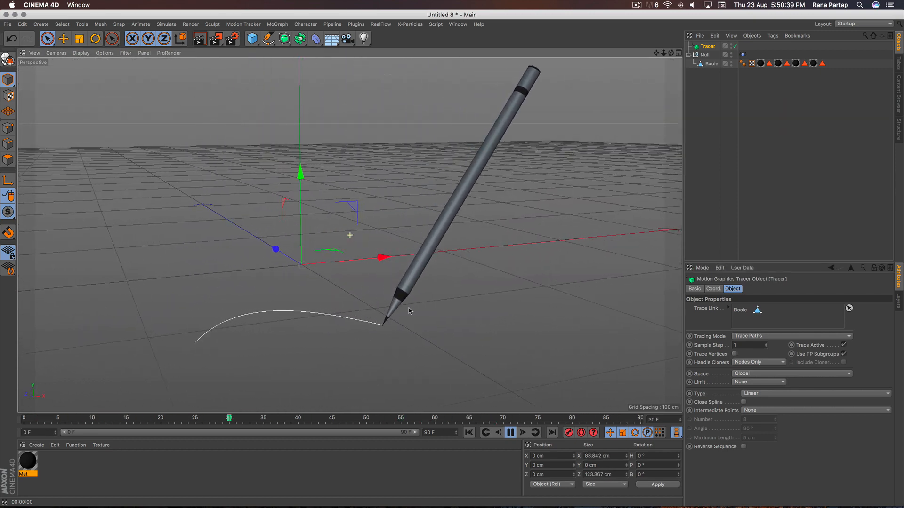
right_click_drag(409, 309, 404, 317, "alt")
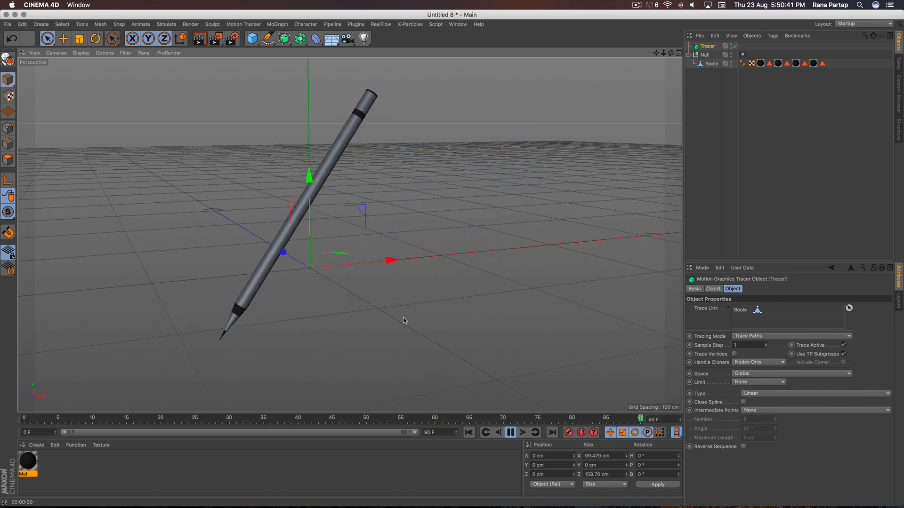
left_click(510, 433)
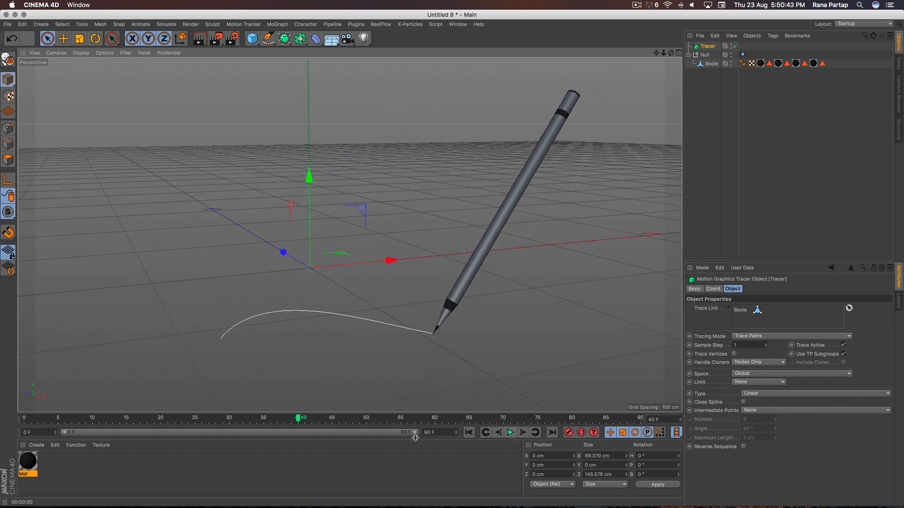
Set the animation's end frame to 490 F and extend the preview range to the full length.
left_click(459, 474)
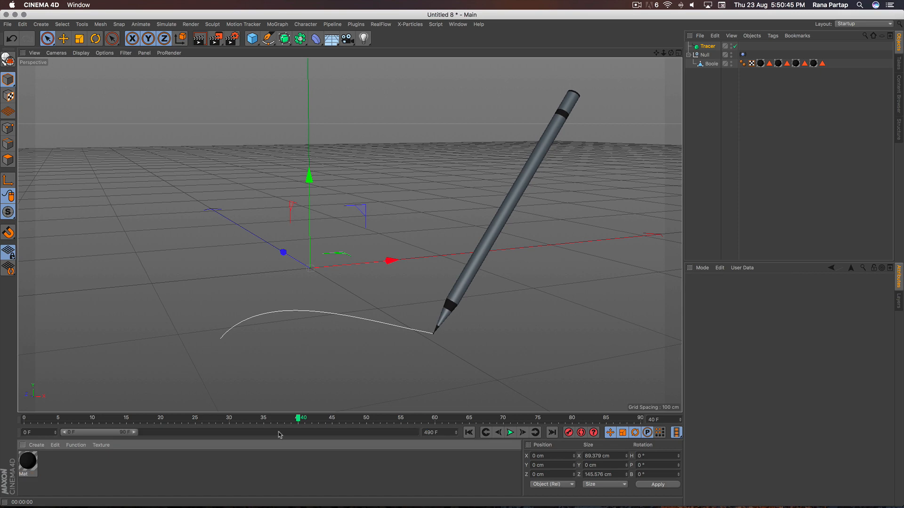
left_click_drag(136, 433, 416, 432)
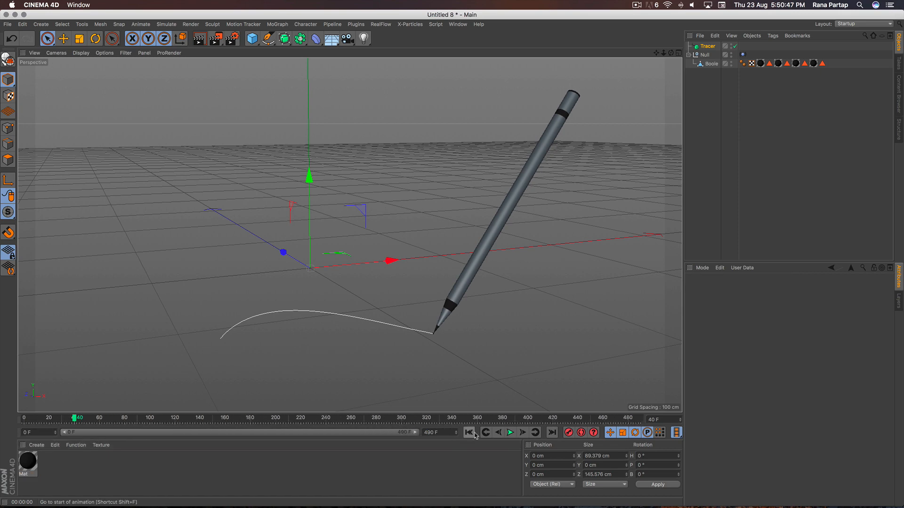
Play the animation from the first frame to watch the pencil draw, stop it and render the view to check the traced line.
left_click(472, 434)
left_click(509, 432)
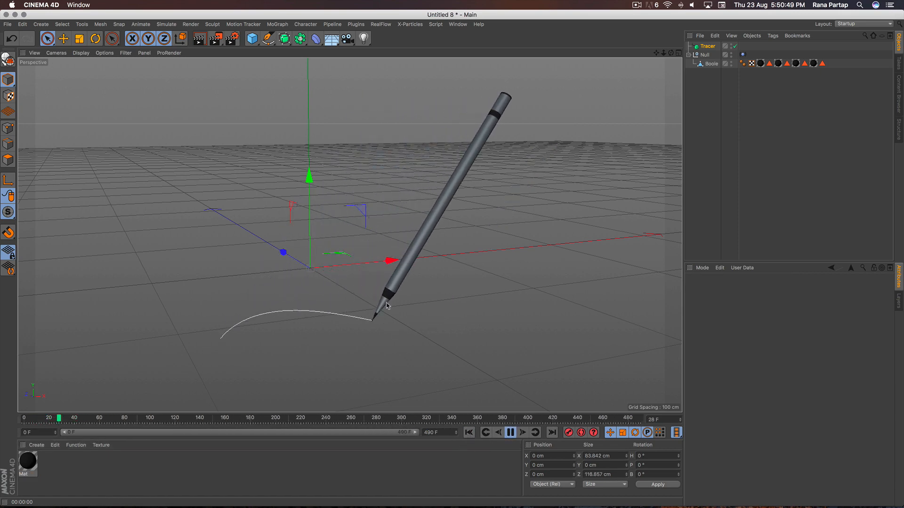
right_click_drag(381, 292, 370, 325, "alt")
left_click_drag(392, 313, 355, 343, "alt")
middle_click_drag(378, 337, 371, 310, "alt")
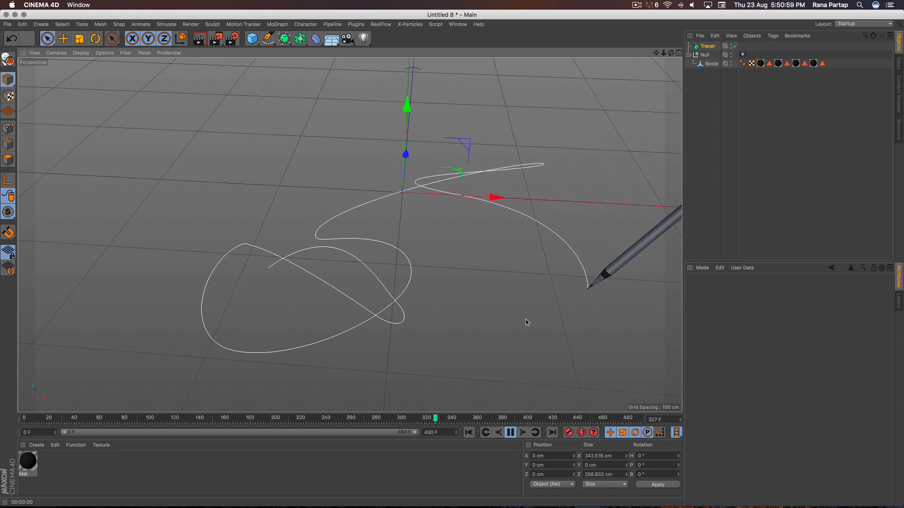
left_click(509, 432)
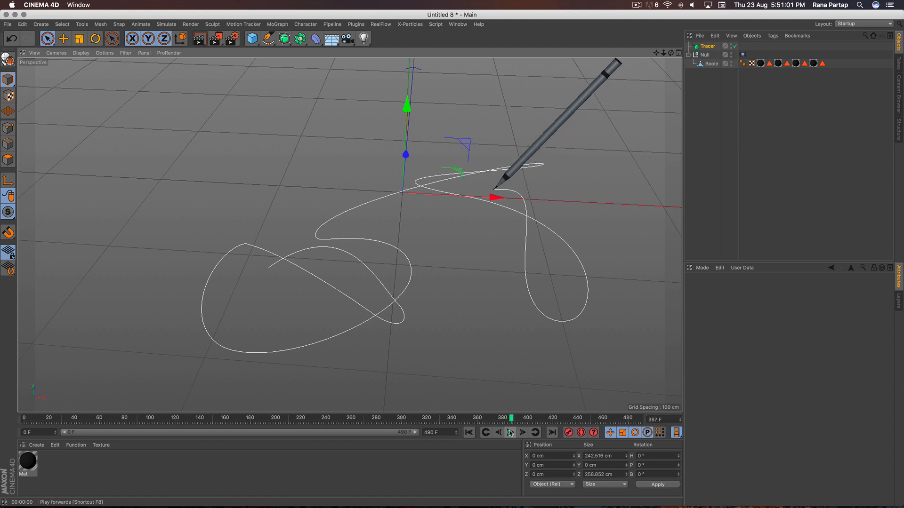
left_click(199, 38)
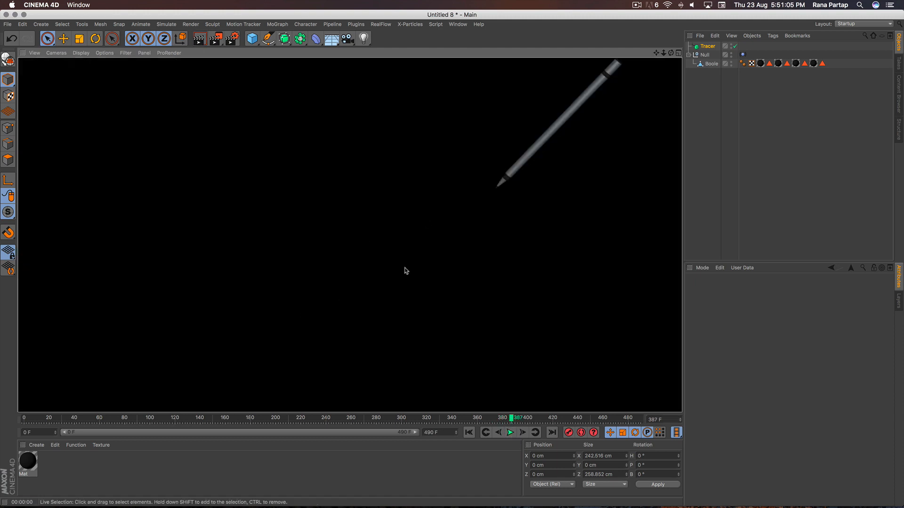
left_click(390, 262)
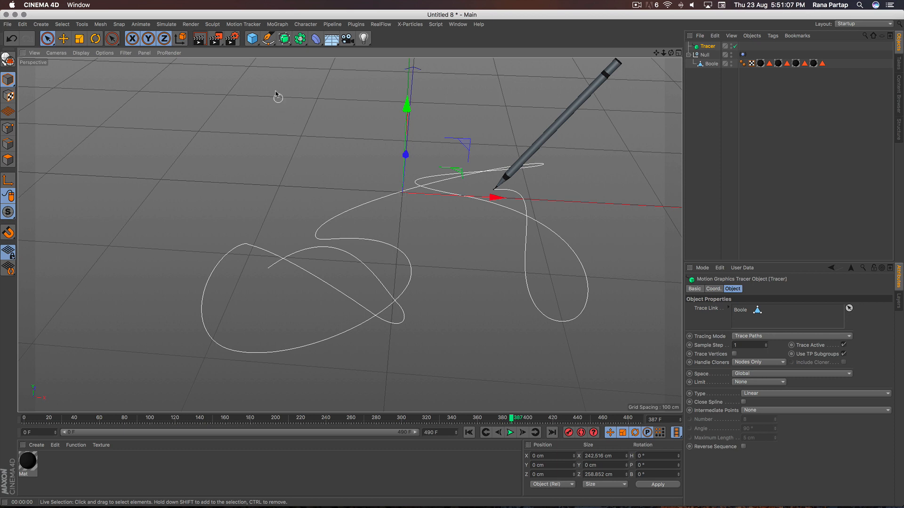
Add a Circle spline and set its radius to 0.3 cm.
left_click(268, 39)
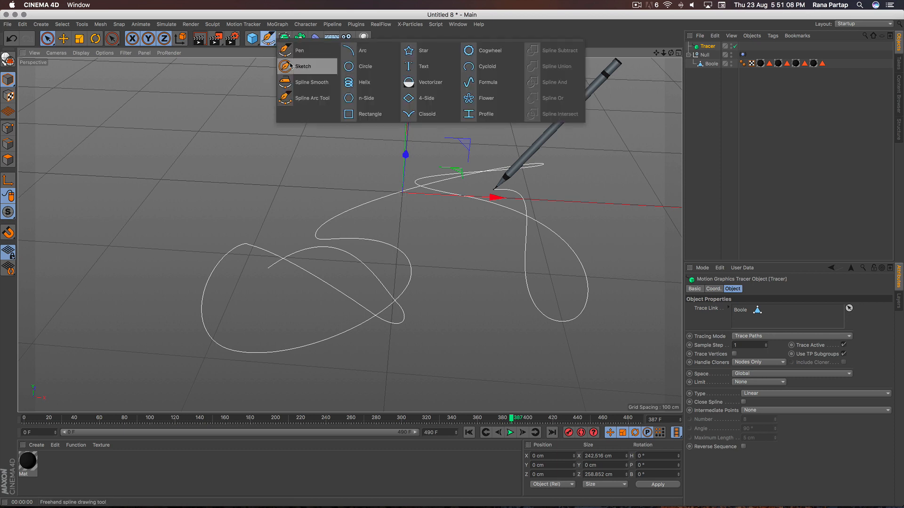
left_click(369, 71)
left_click_drag(767, 326, 697, 336)
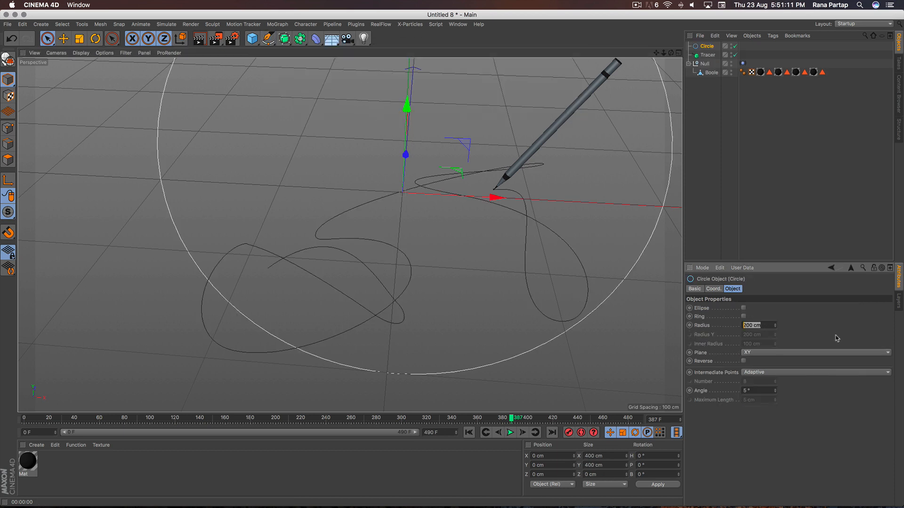
key("Return")
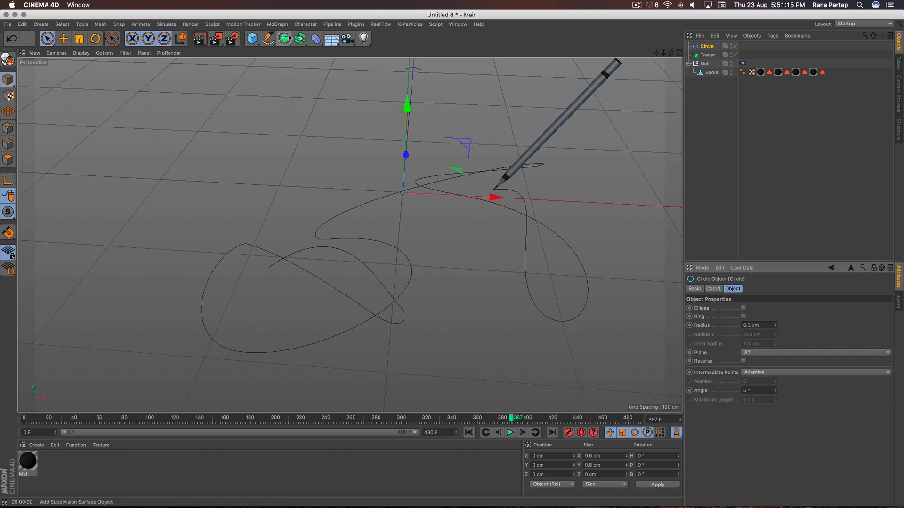
Add a Sweep object with the Circle and the Tracer as its children, and render the view to check the line.
left_click_drag(285, 39, 343, 89)
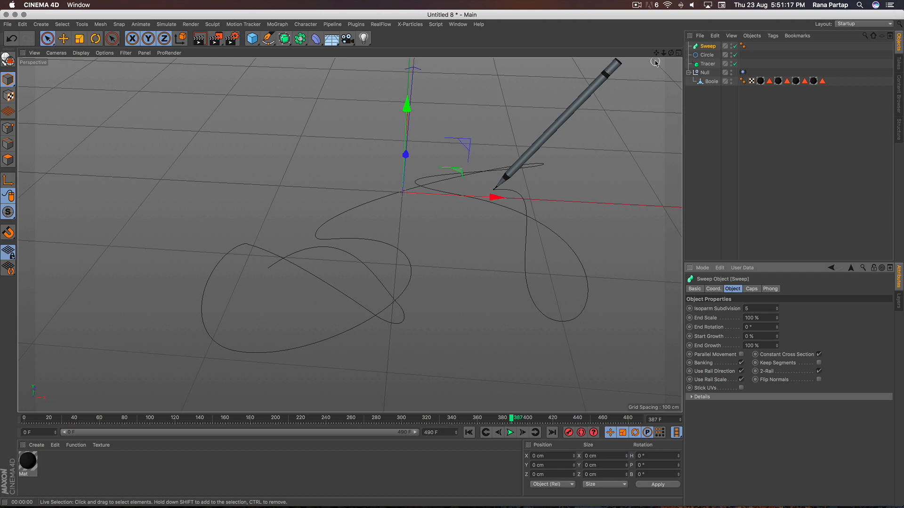
left_click_drag(707, 55, 713, 54)
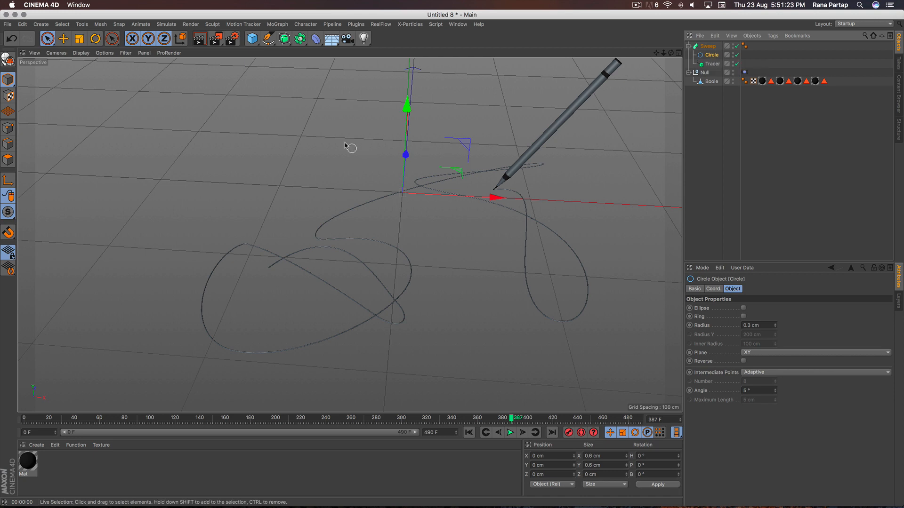
key("ctrl+r")
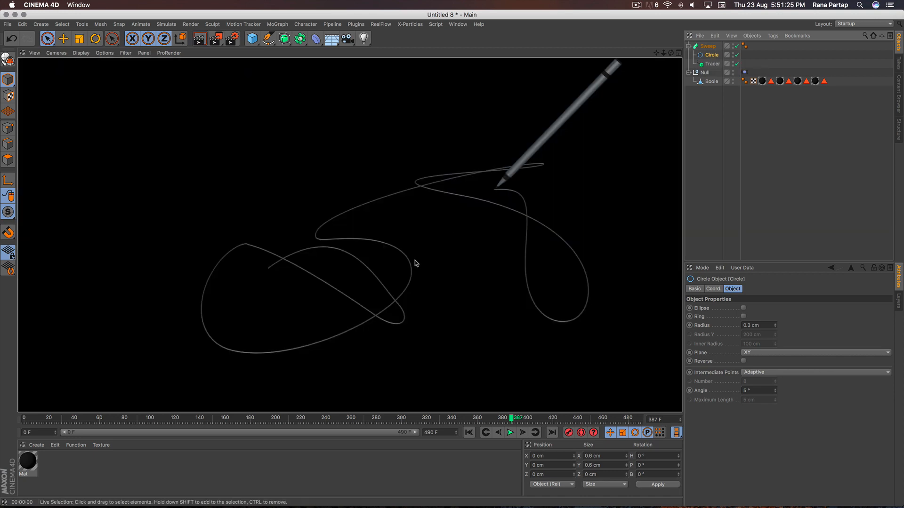
Replay the animation from the first frame, stop it partway and render the view to check the swept pencil line.
left_click(469, 433)
left_click(510, 432)
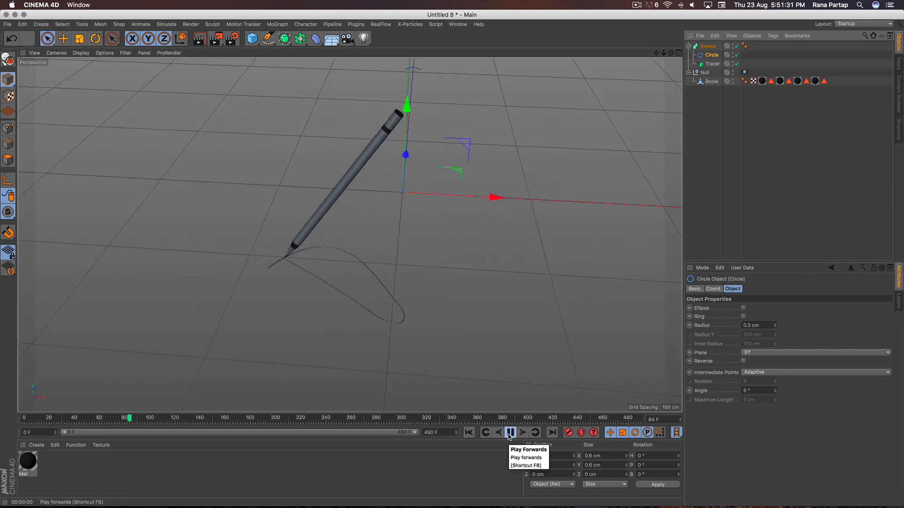
left_click(510, 432)
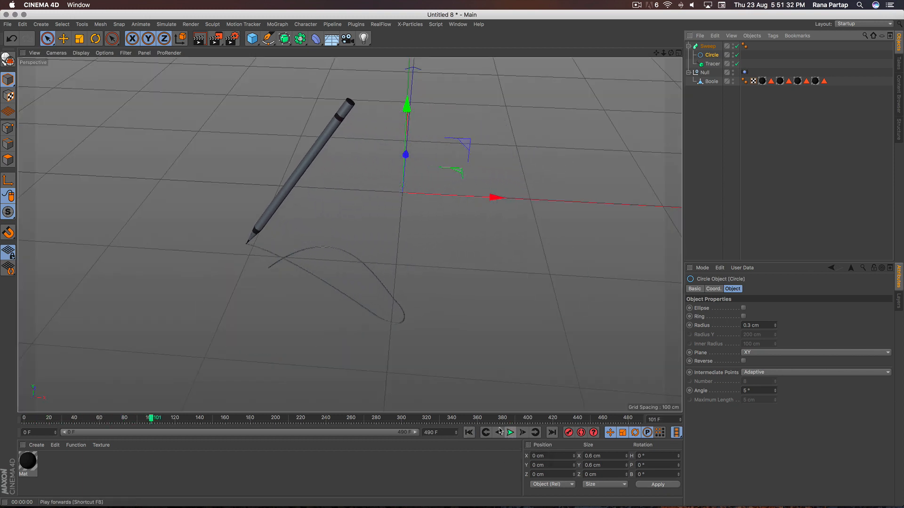
left_click(200, 39)
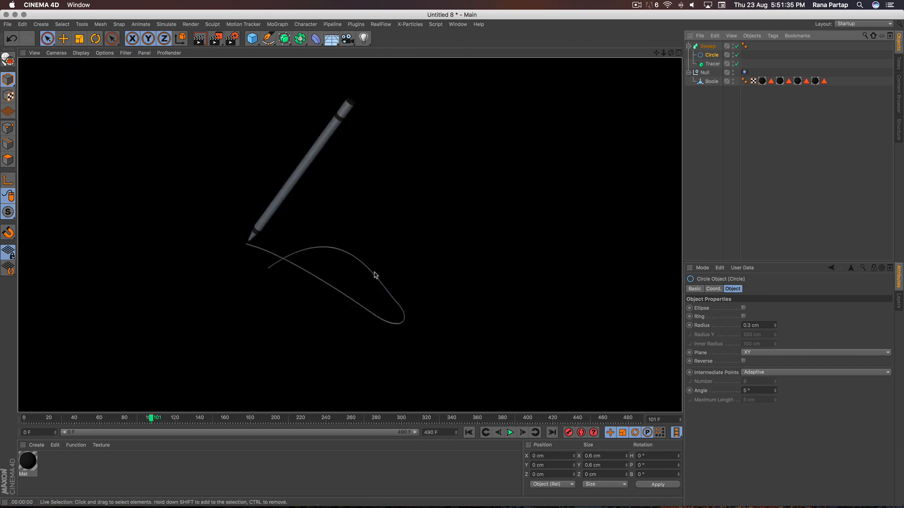
left_click(380, 226)
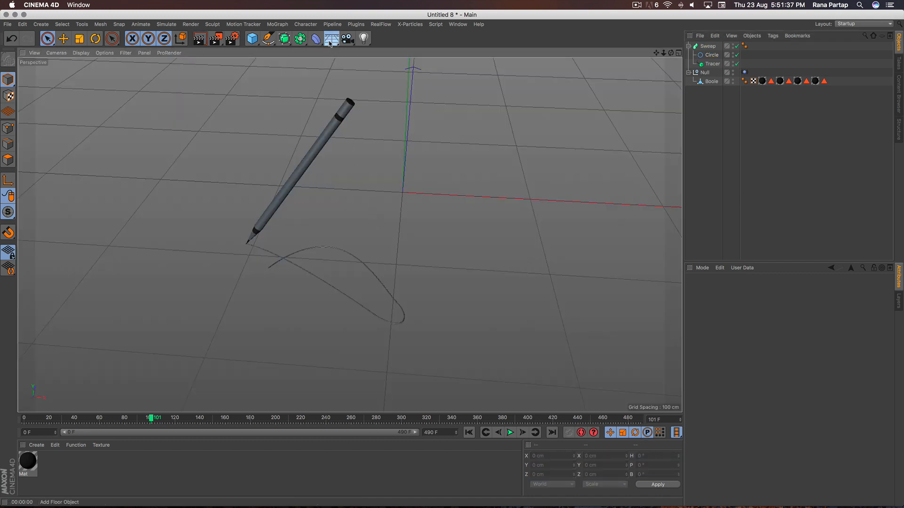
Add a Floor object to the scene beneath the pencil and its drawn line.
left_click_drag(329, 42, 370, 60)
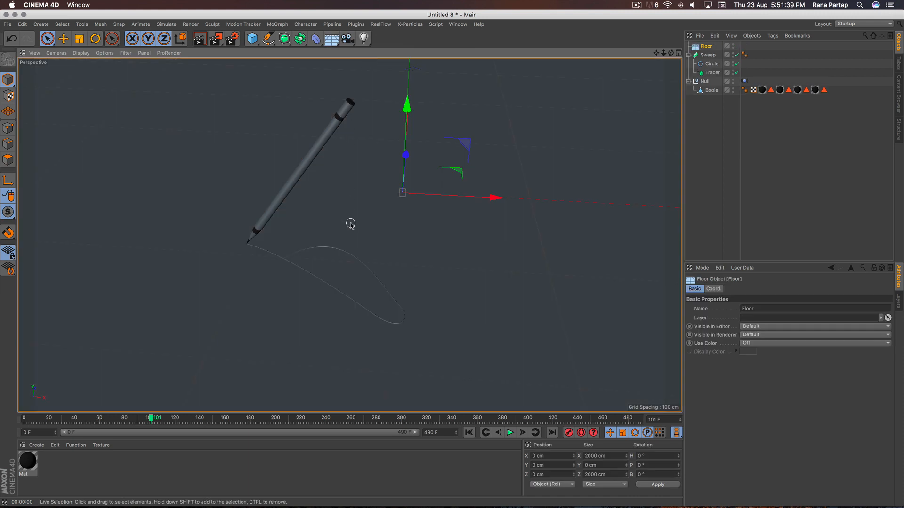
left_click_drag(380, 202, 382, 166, "alt")
scroll(382, 165, "up", 3)
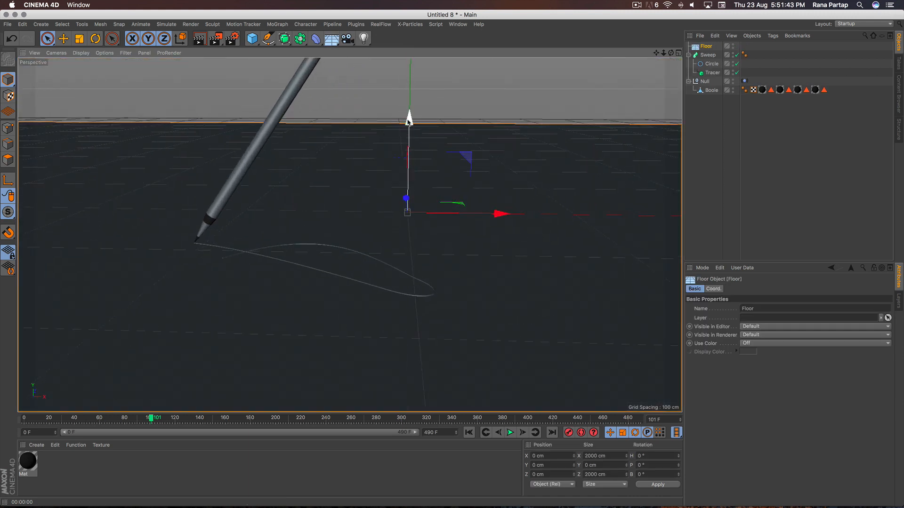
Lower the floor slightly along Y to about -1.09 cm, beneath the pencil's drawn line.
left_click_drag(408, 120, 408, 122)
scroll(351, 172, "up", 2)
left_click_drag(352, 172, 344, 186, "alt")
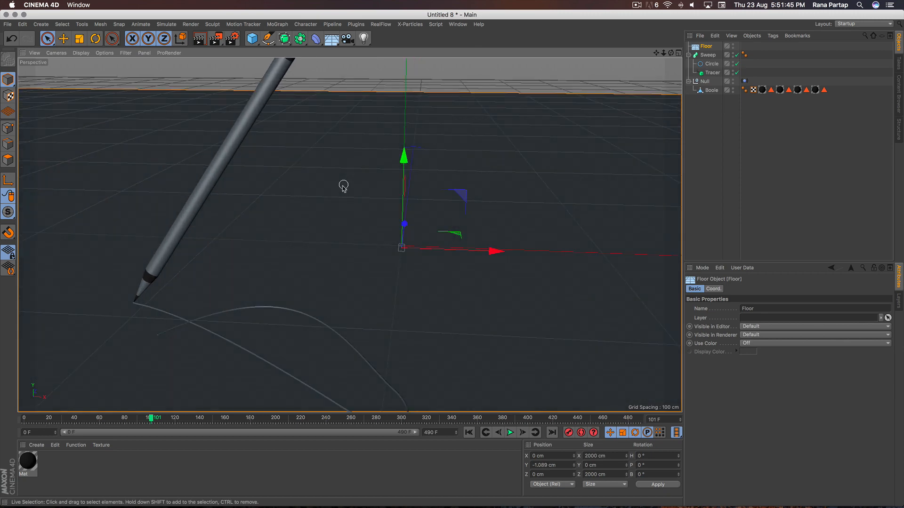
Add a Sky object to the scene.
scroll(342, 190, "down", 2)
middle_click_drag(338, 202, 358, 195, "alt")
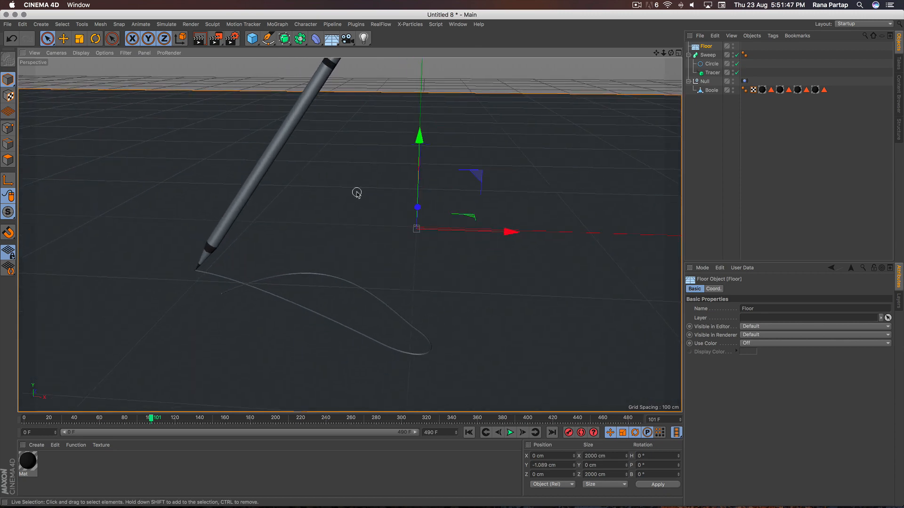
right_click_drag(356, 193, 350, 219, "alt")
left_click(331, 38)
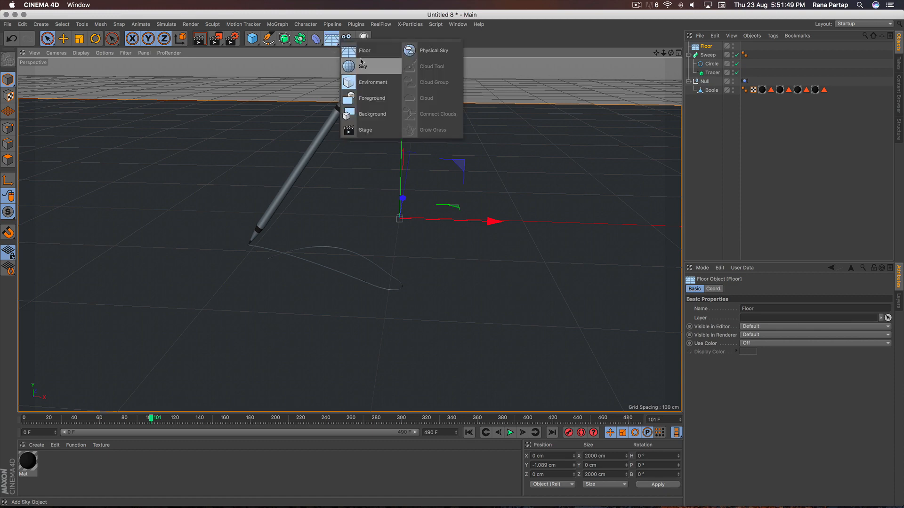
left_click(378, 68)
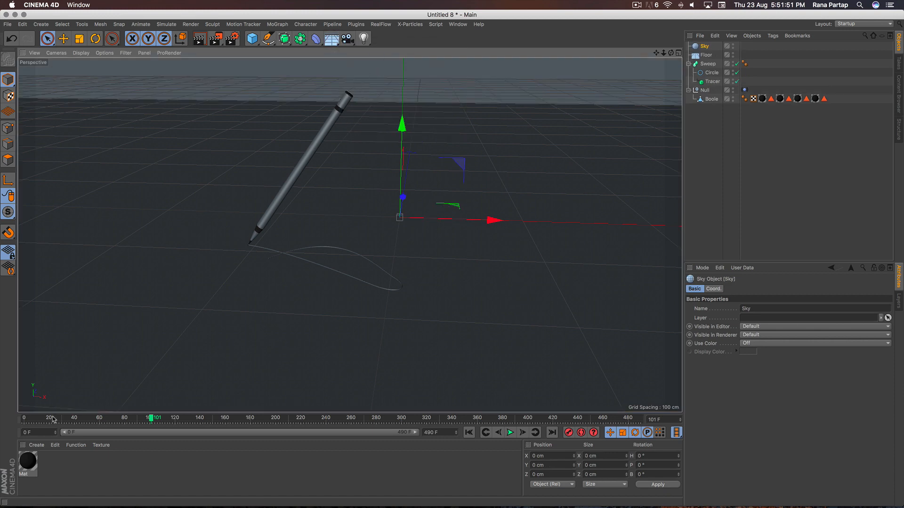
Create a new material without reflectance, load a Gradient shader as its color texture and open the shader's settings.
left_click(36, 445)
left_click(65, 369)
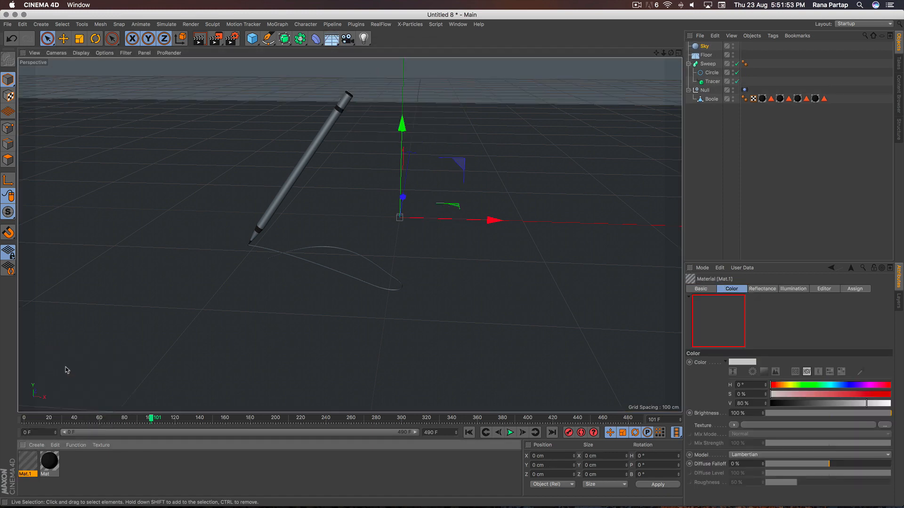
double_click(27, 460)
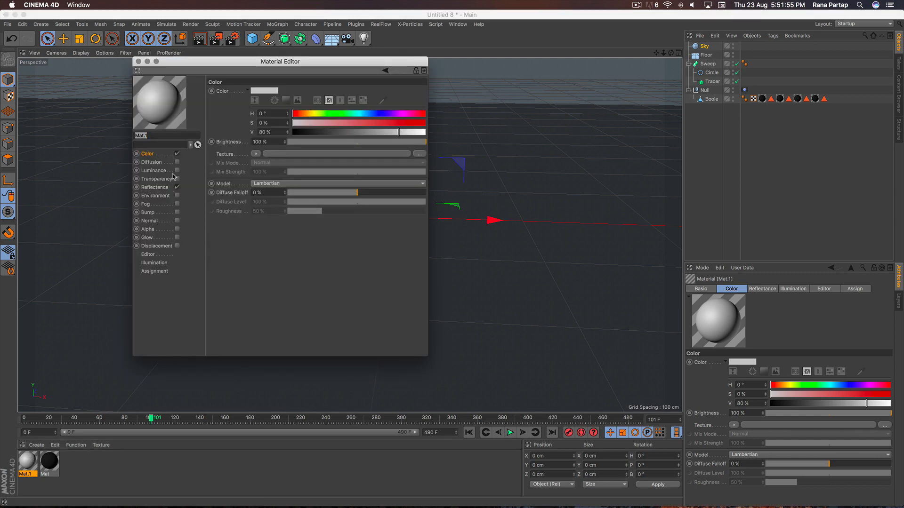
left_click(177, 188)
left_click(255, 154)
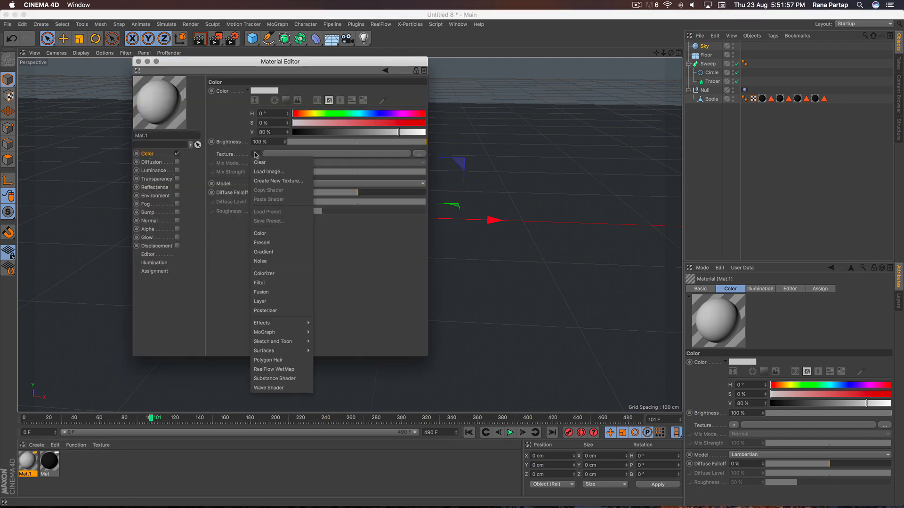
left_click(282, 252)
left_click(311, 154)
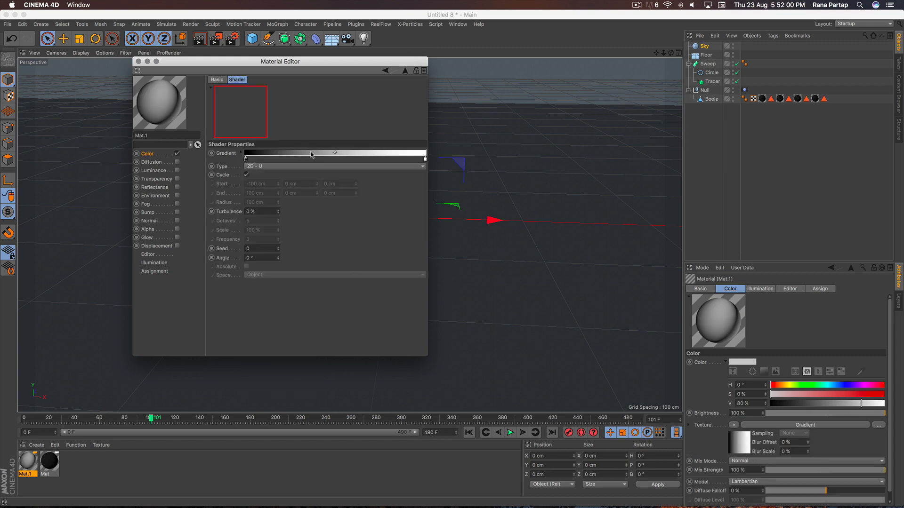
Set the gradient's start color to white and its end color to dark grey with a V value of 32%.
double_click(247, 161)
left_click_drag(298, 182, 314, 179)
left_click(269, 193)
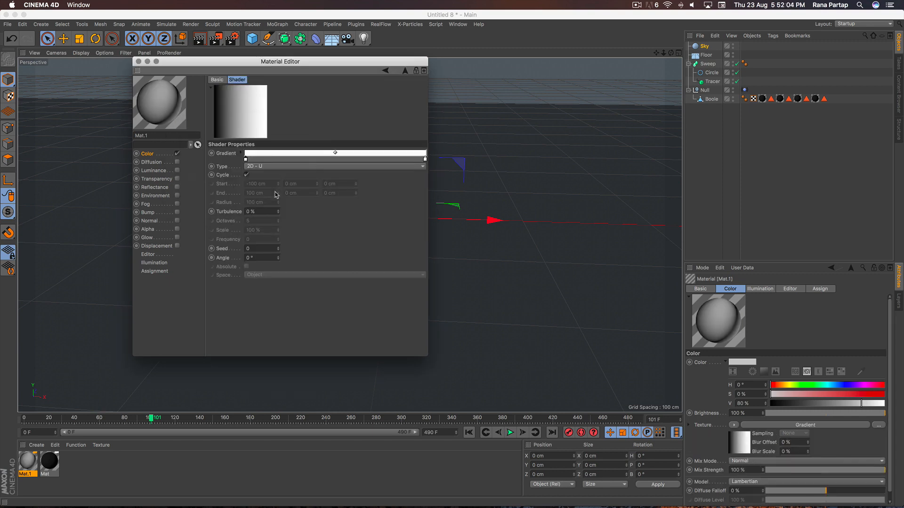
double_click(425, 161)
left_click(427, 178)
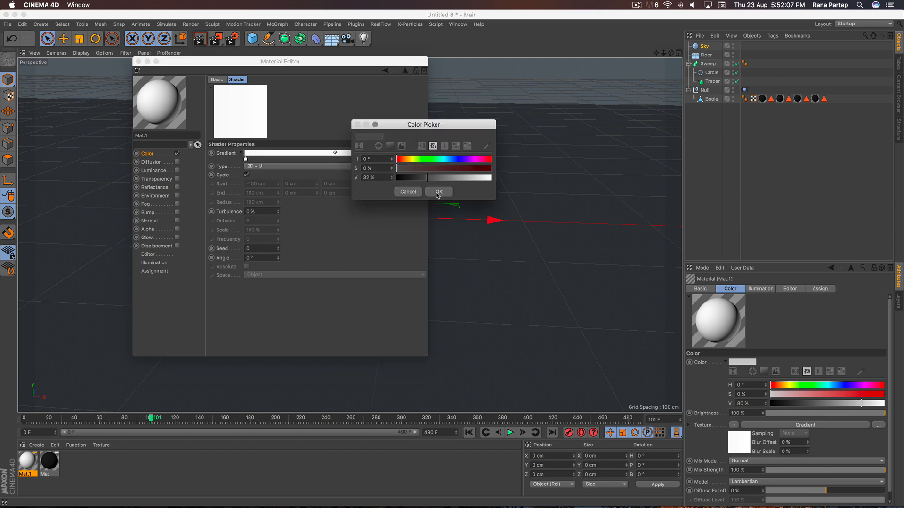
left_click(437, 192)
Set the gradient type to 2D - Circular and close the material's editor.
left_click(283, 167)
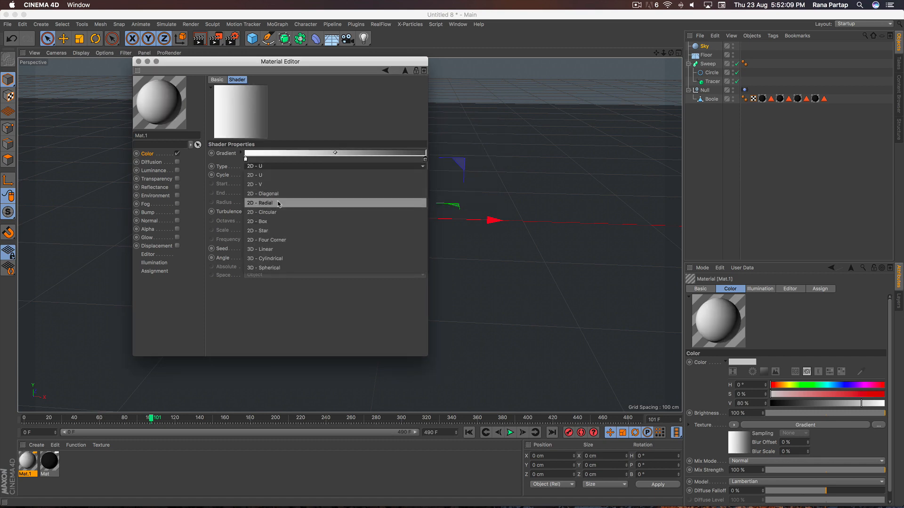
left_click(281, 212)
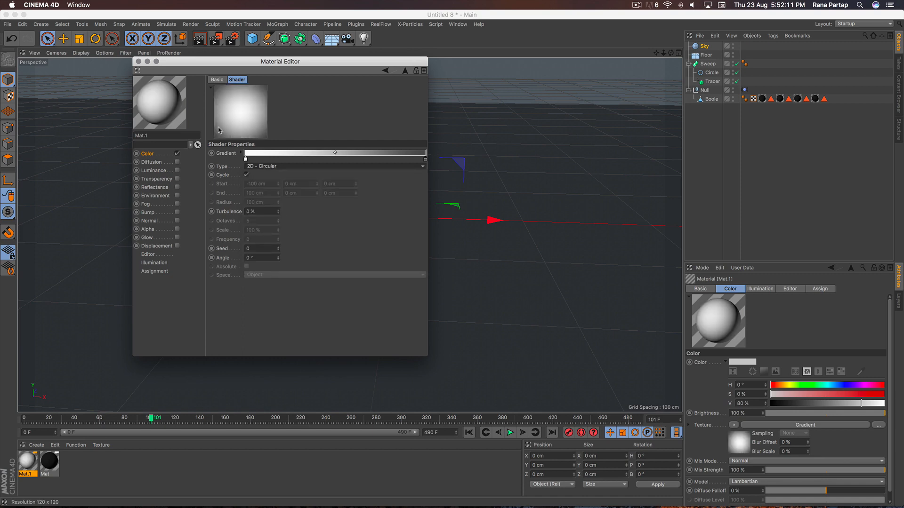
left_click(138, 62)
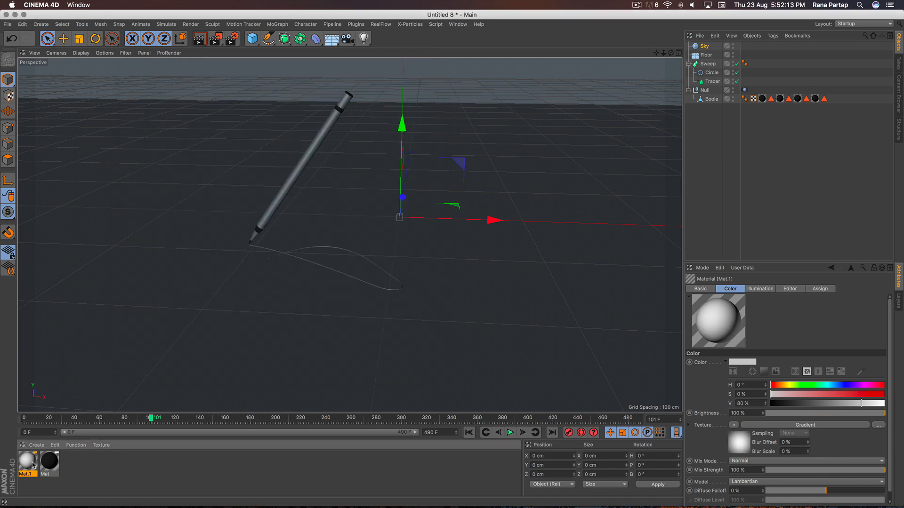
Apply the gradient material to the Sky and copy its texture tag onto the Floor.
left_click_drag(214, 381, 711, 110)
left_click_drag(706, 48, 704, 47)
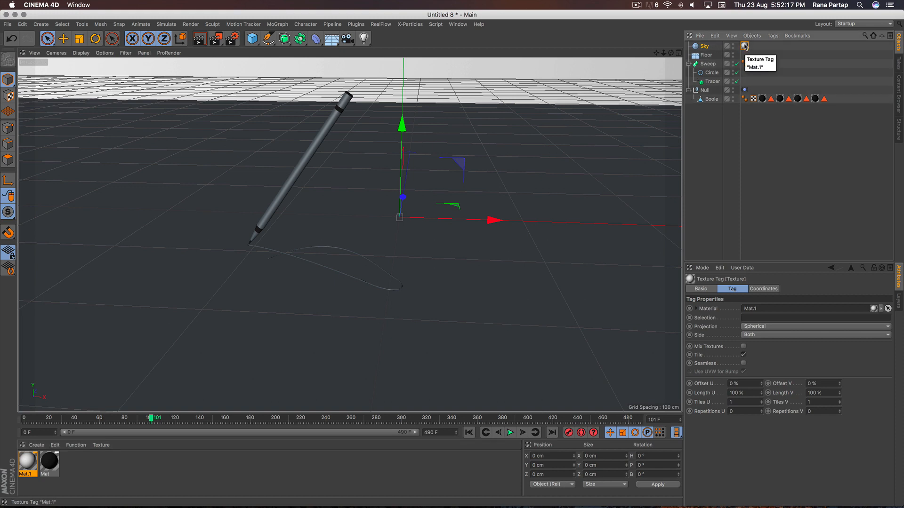
left_click_drag(747, 57, 746, 55, "ctrl")
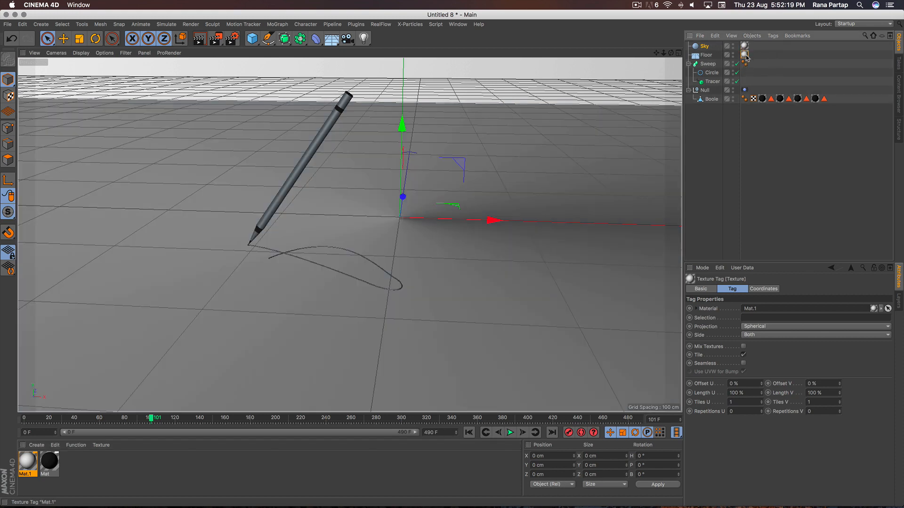
Add a Compositing tag to the Floor and enable Compositing Background.
left_click(708, 55)
left_click(772, 36)
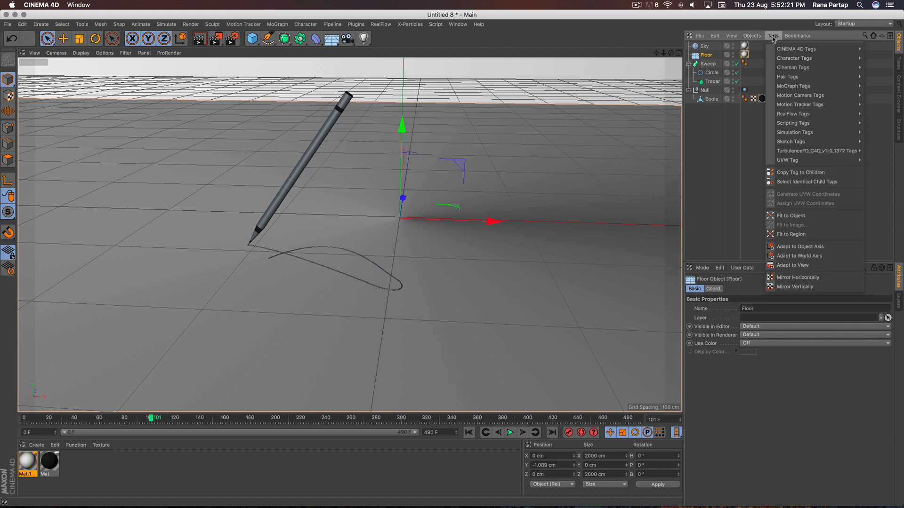
mouse_move(782, 49)
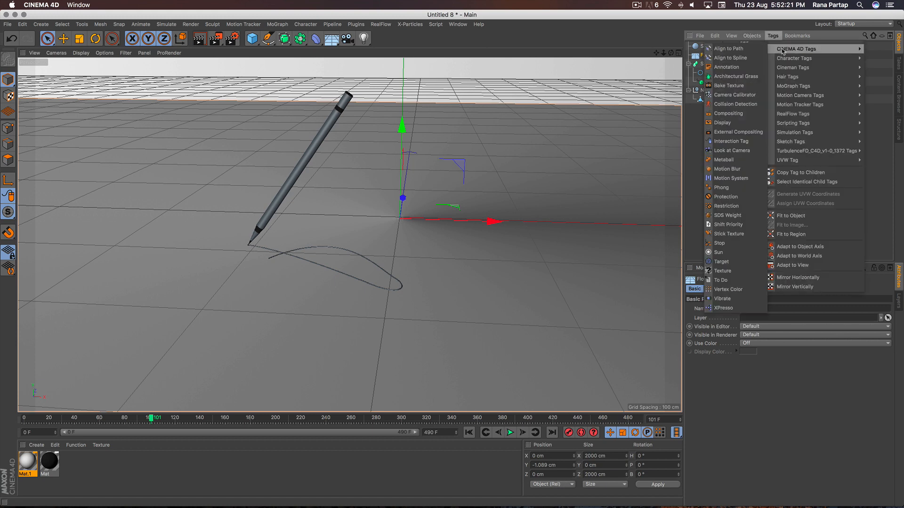
left_click(751, 114)
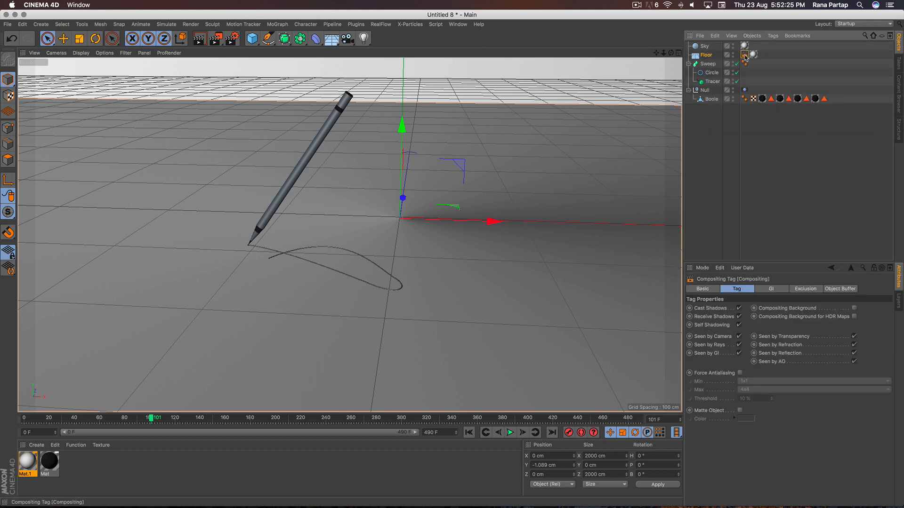
left_click(854, 308)
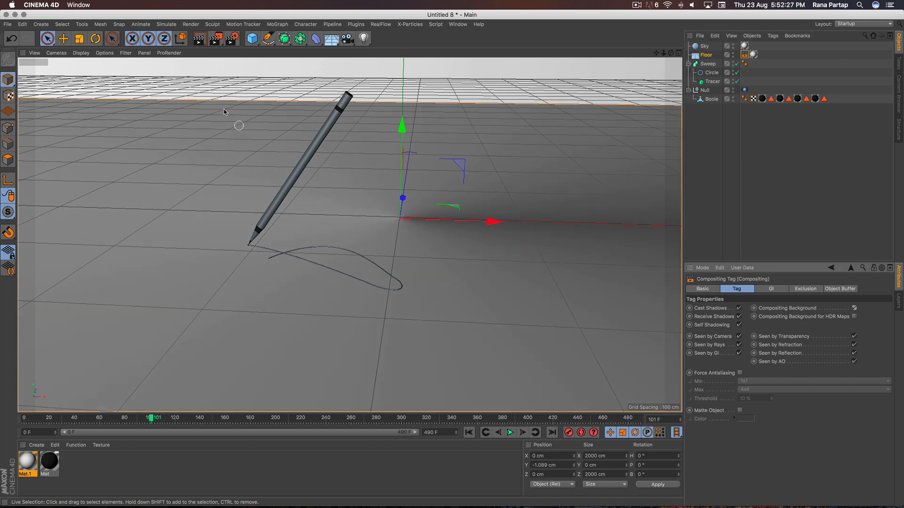
Render the view to check the floor and sky blend, and render it again closer to the pencil.
left_click(199, 38)
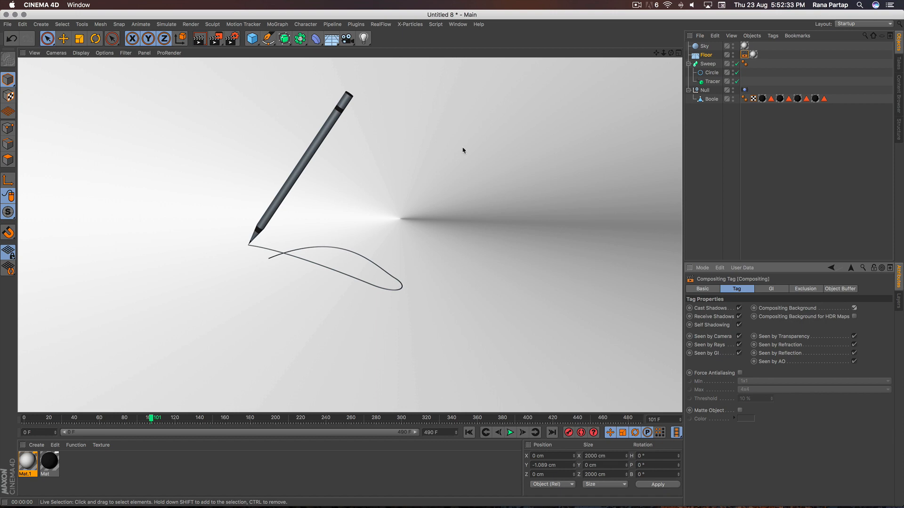
left_click(299, 218)
scroll(294, 218, "down", 5)
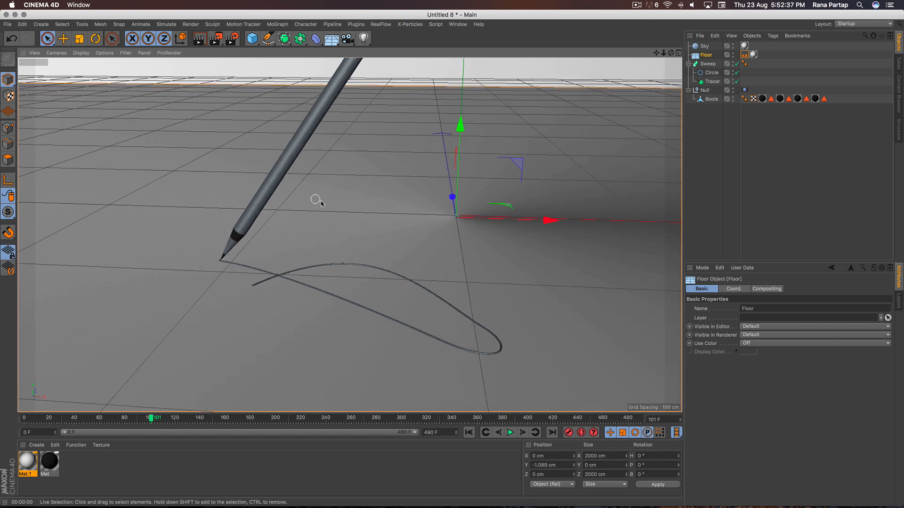
scroll(322, 202, "down", 4)
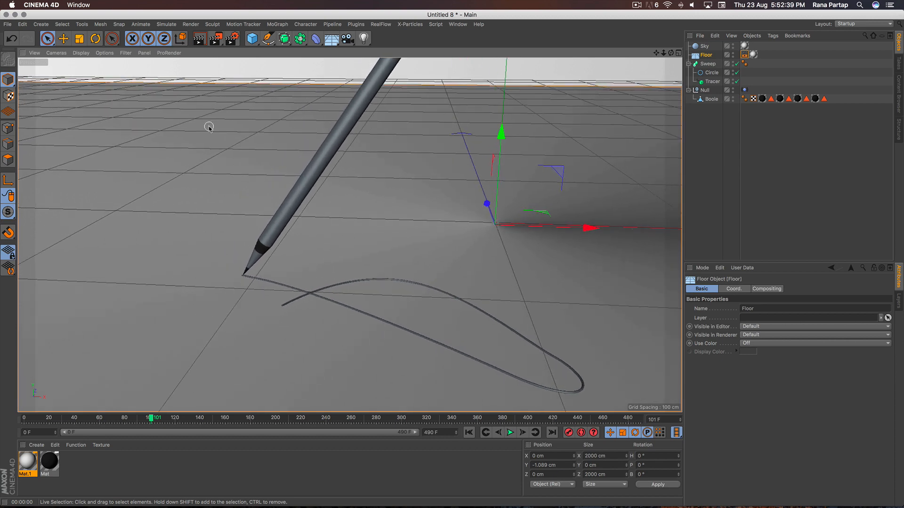
left_click(199, 38)
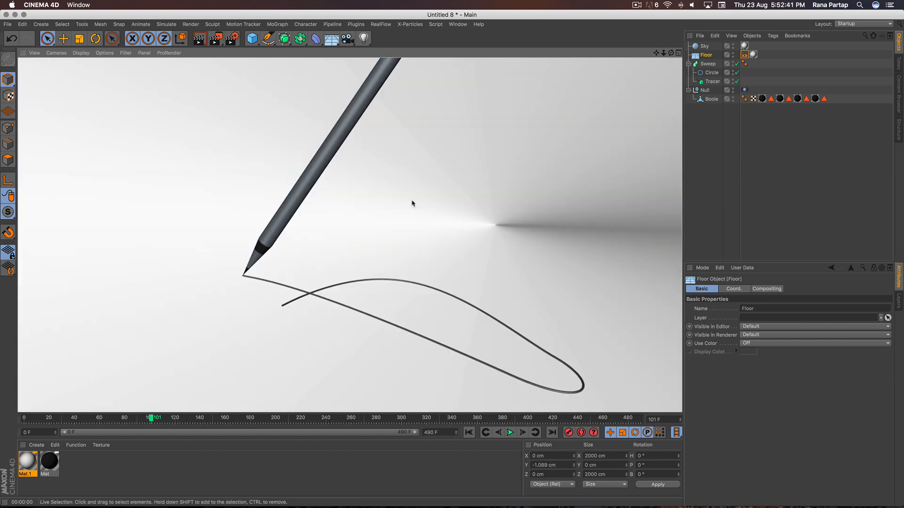
Replay the animation from the first frame, stop it at frame 357 and render the view to check the longer line.
scroll(395, 218, "up", 8)
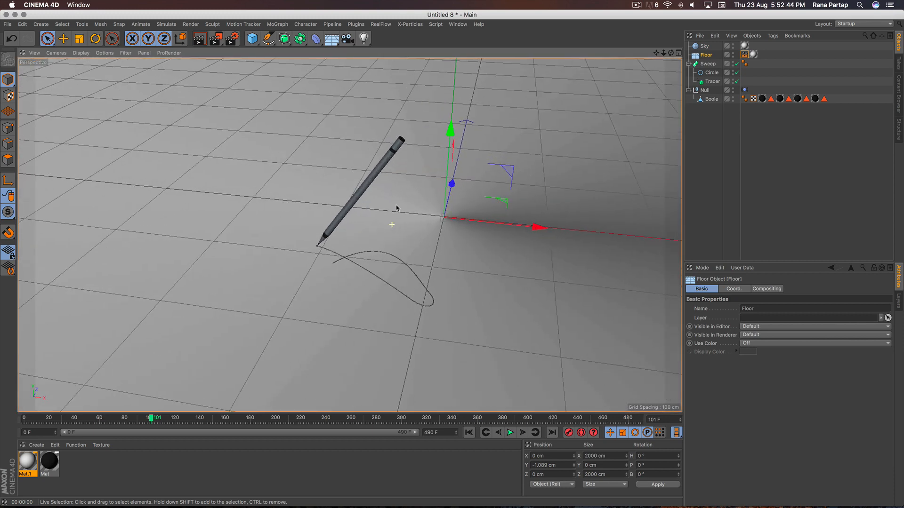
right_click_drag(396, 208, 402, 196, "alt")
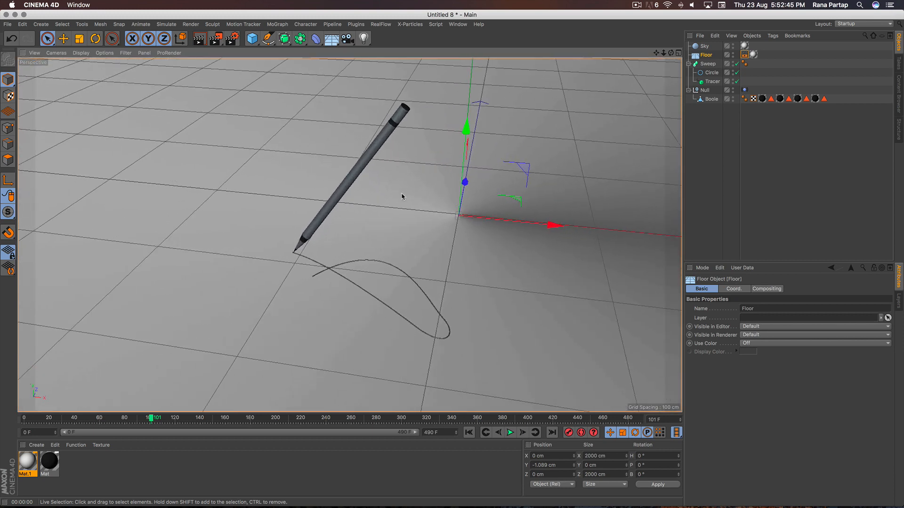
left_click(469, 432)
left_click(510, 432)
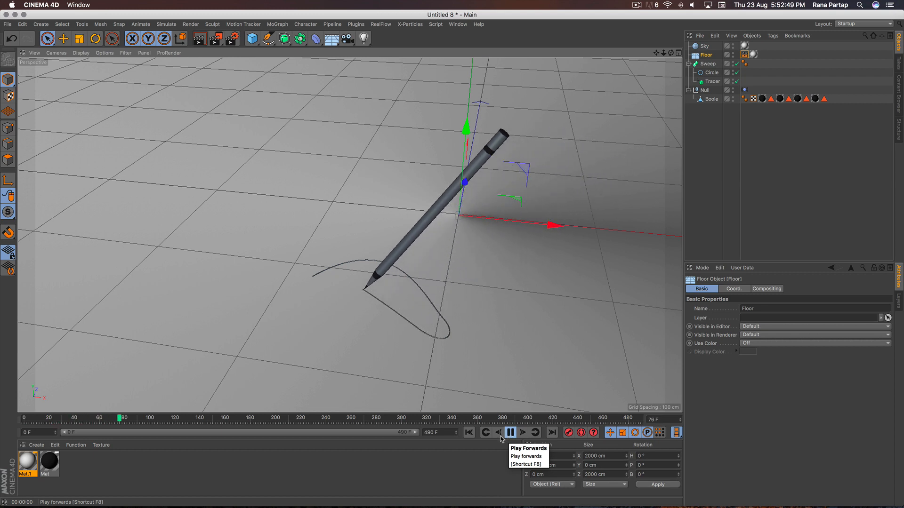
left_click(709, 203)
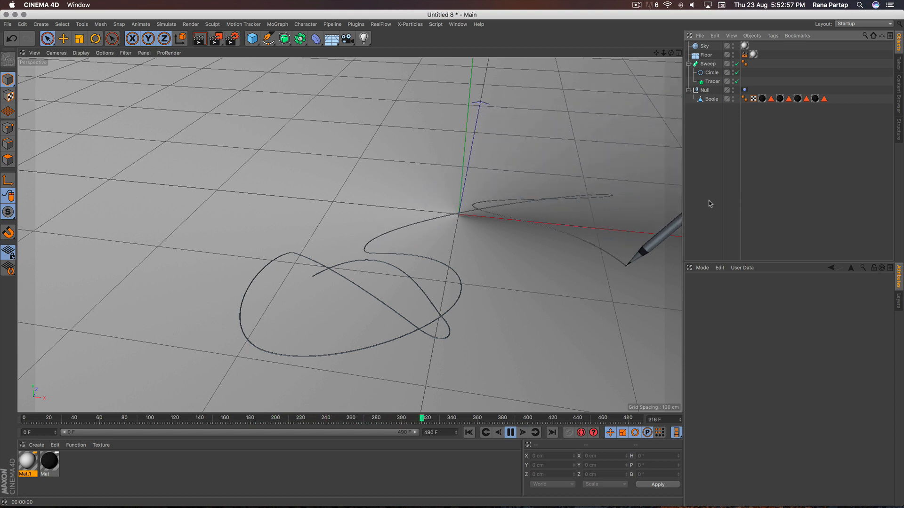
mouse_move(414, 192)
left_mouse_down("alt")
mouse_move(370, 232)
mouse_move(384, 233)
left_mouse_up("alt")
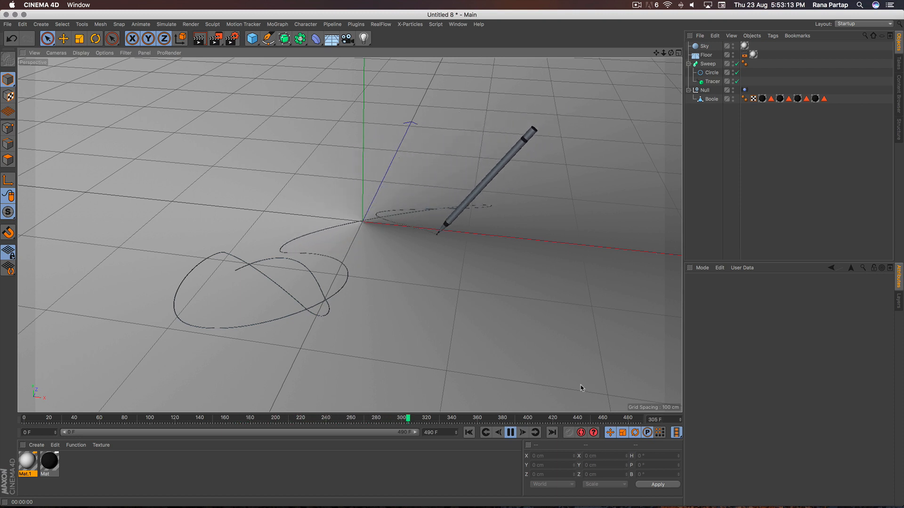
left_click(510, 433)
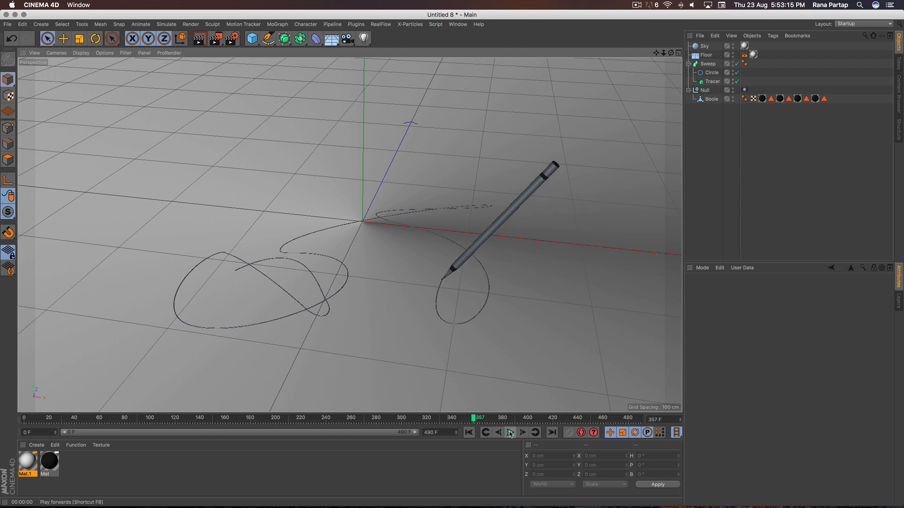
left_click(199, 40)
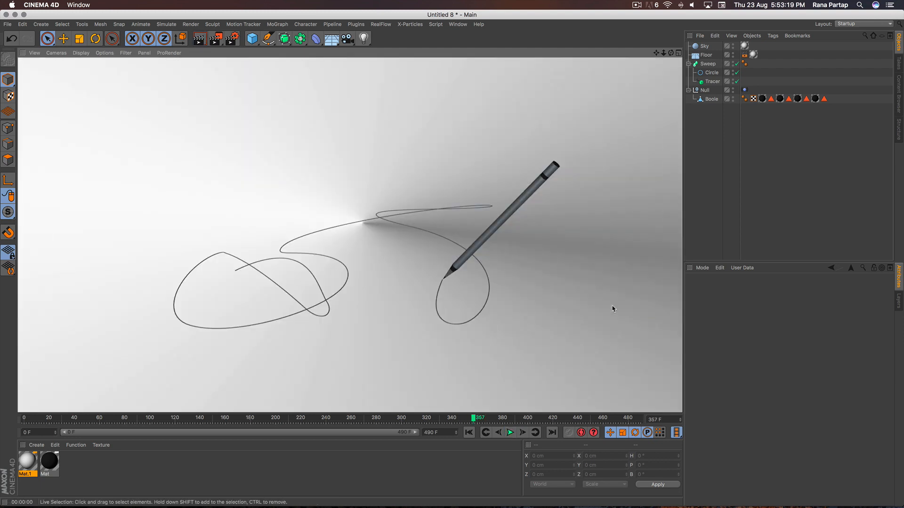
Set the position amplitude of the null's Vibrate tag to 600 cm in X and 800 cm in Z.
left_click(612, 308)
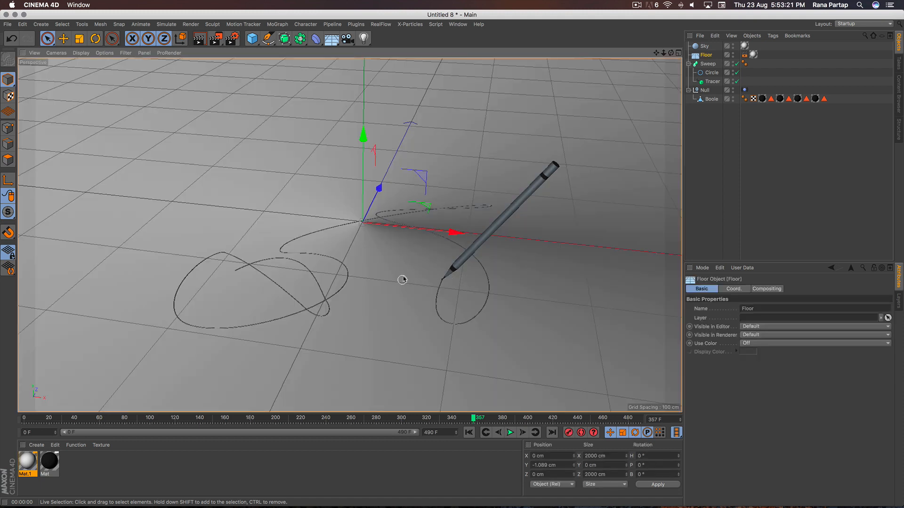
scroll(403, 280, "up", 1)
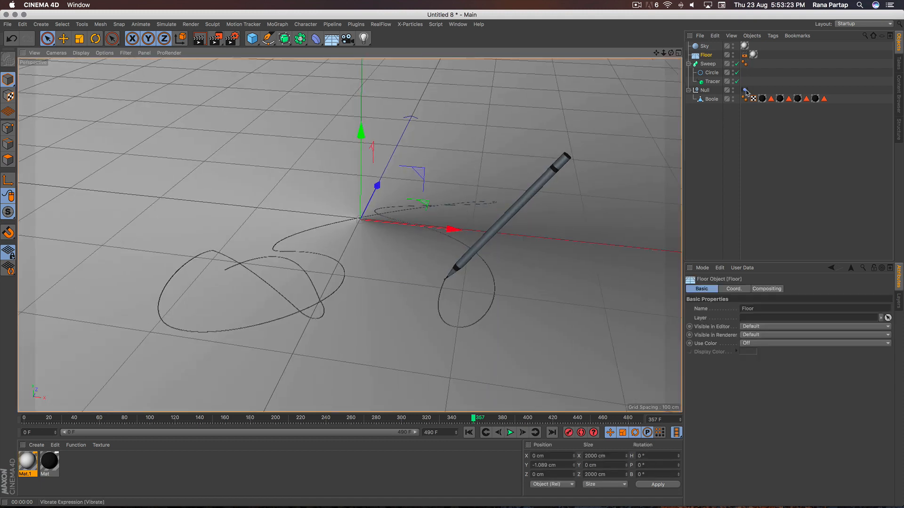
left_click(745, 91)
left_click(740, 343)
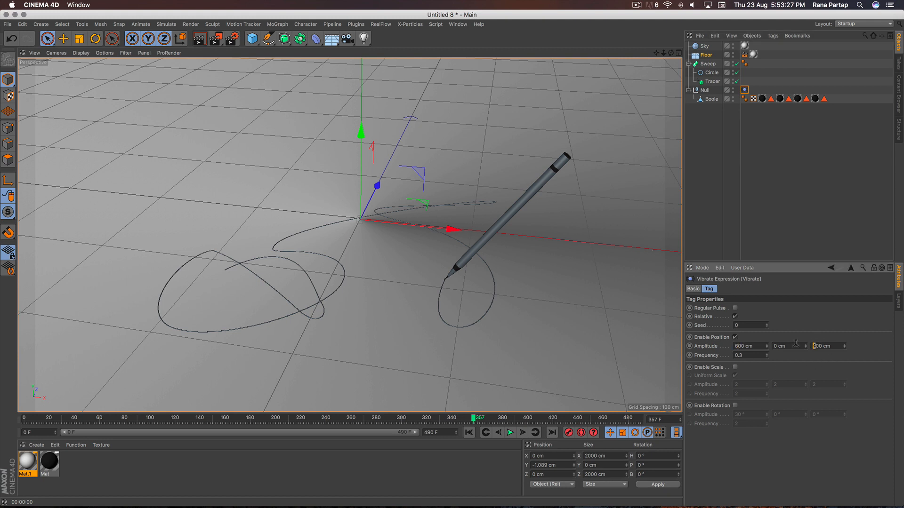
Play the animation from the first frame with the wider vibration, stop it at frame 481 and render the view.
left_click(467, 433)
left_click(510, 432)
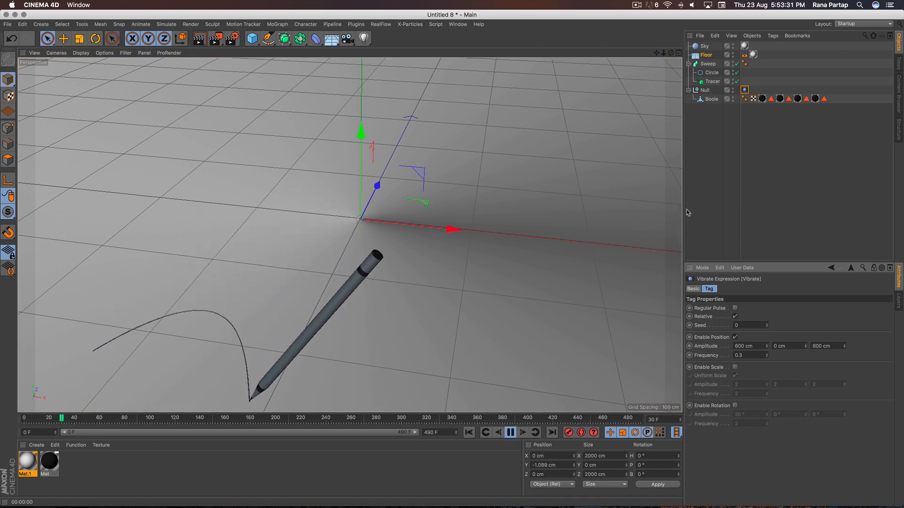
mouse_move(478, 278)
left_mouse_down("alt")
mouse_move(423, 259)
mouse_move(399, 321)
left_mouse_up("alt")
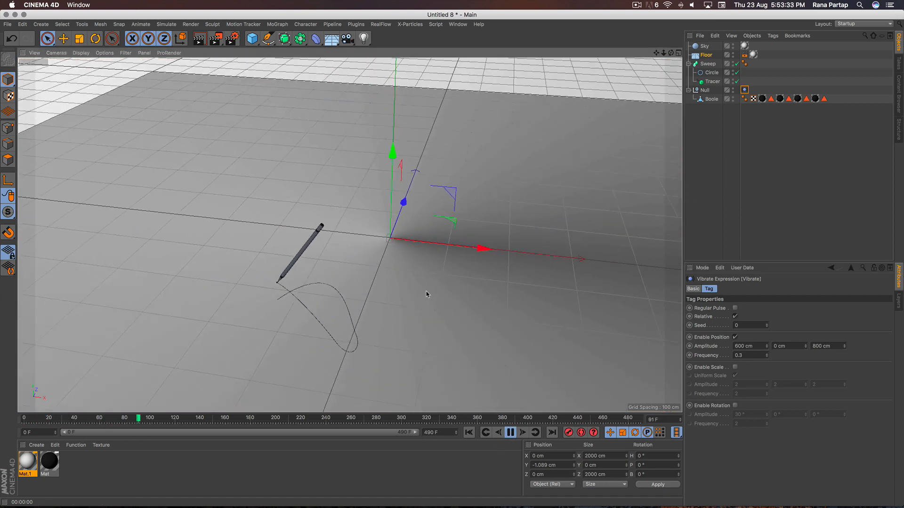
mouse_move(427, 294)
left_mouse_down("alt")
mouse_move(361, 276)
mouse_move(350, 268)
mouse_move(355, 258)
left_mouse_up("alt")
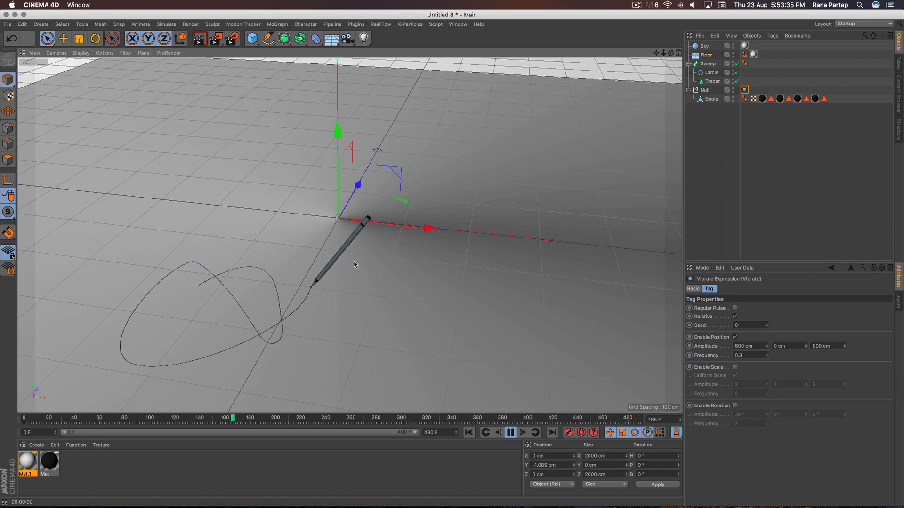
left_click(691, 227)
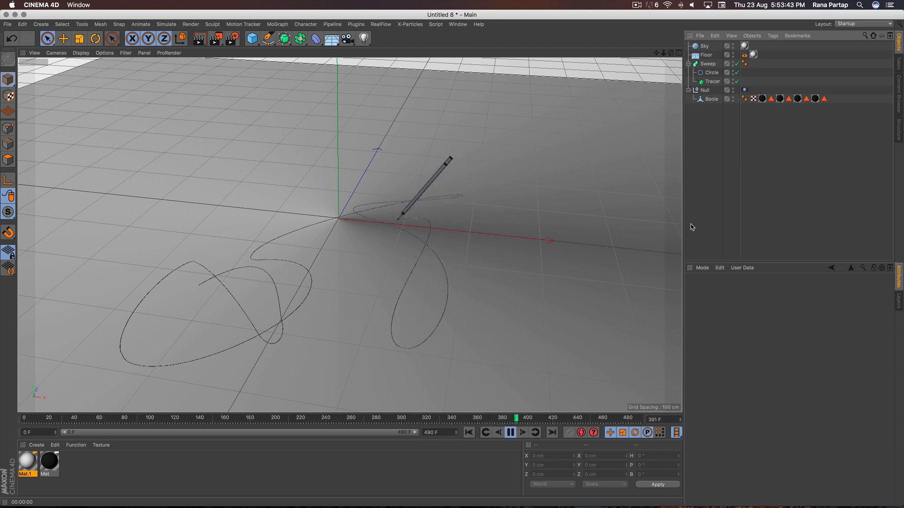
left_click(511, 433)
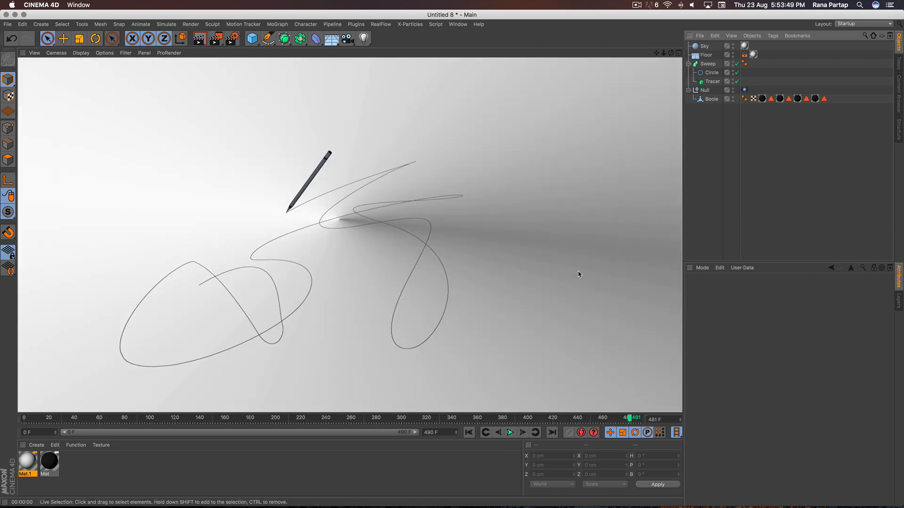
Render a closer view of the pencil and its full drawn line at frame 481.
left_click(313, 283)
mouse_move(298, 283)
left_mouse_down("alt")
mouse_move(309, 263)
mouse_move(363, 243)
mouse_move(352, 251)
left_mouse_up("alt")
left_click(198, 41)
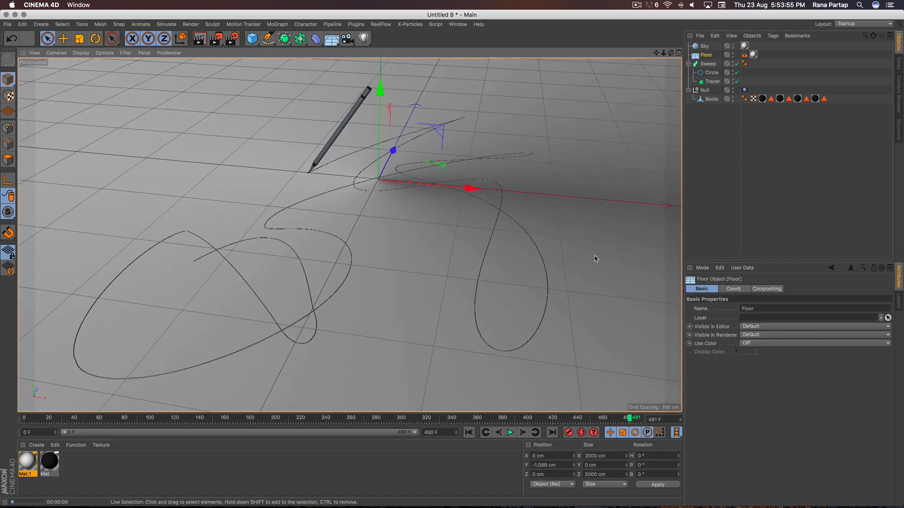